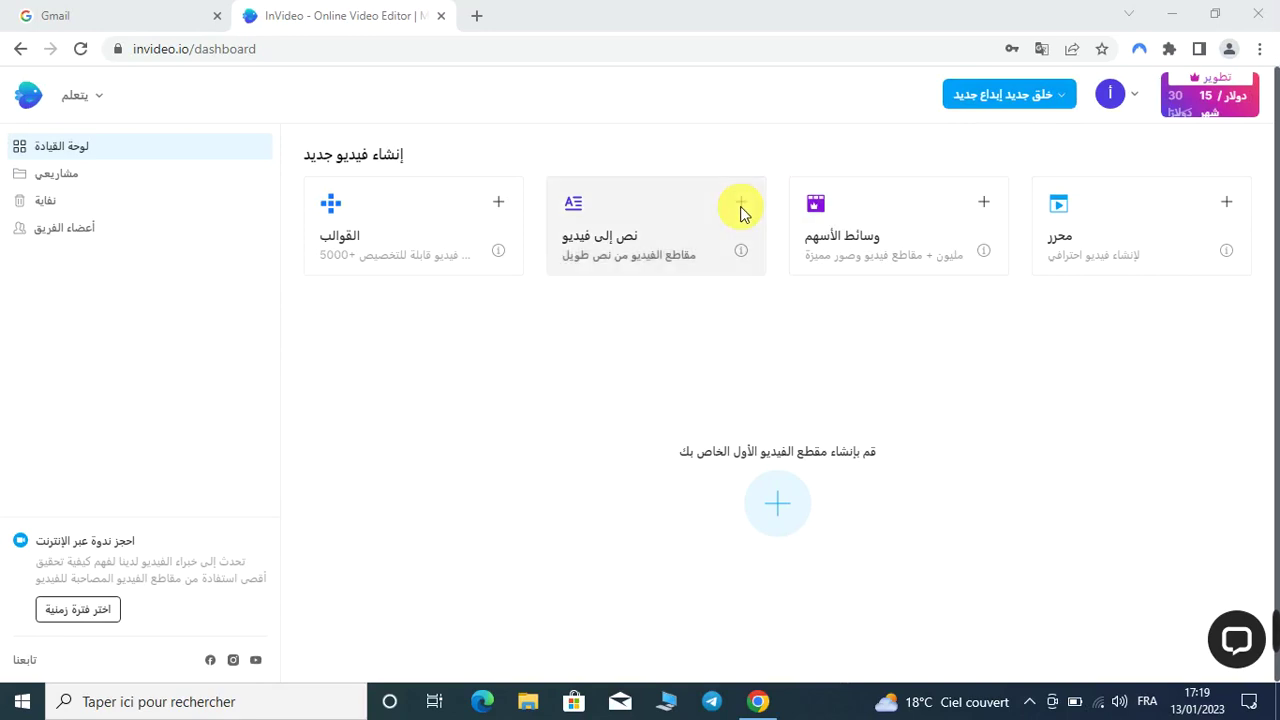
Close the Gmail tab and show the InVideo dashboard in English instead of the Arabic translation
{"action": "left_click", "coordinate": [217, 16]}
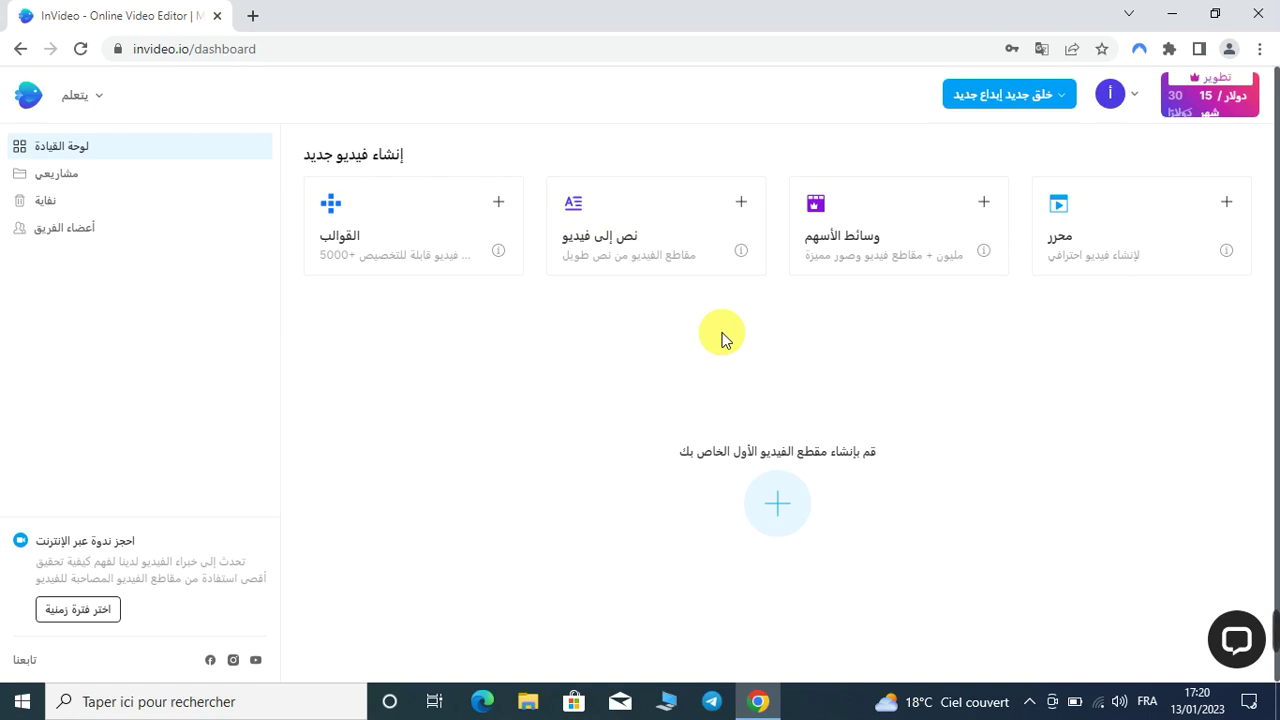
{"action": "left_click", "coordinate": [1040, 50]}
{"action": "left_click", "coordinate": [880, 84]}
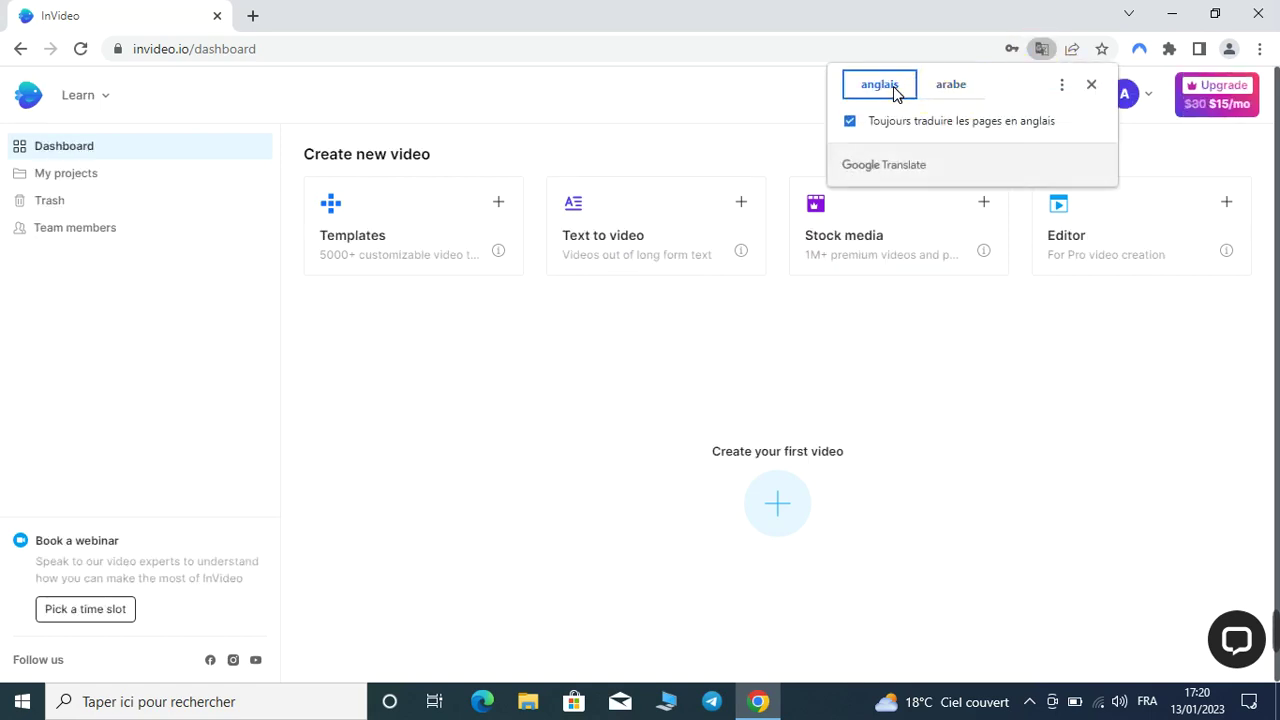
{"action": "left_click", "coordinate": [590, 380]}
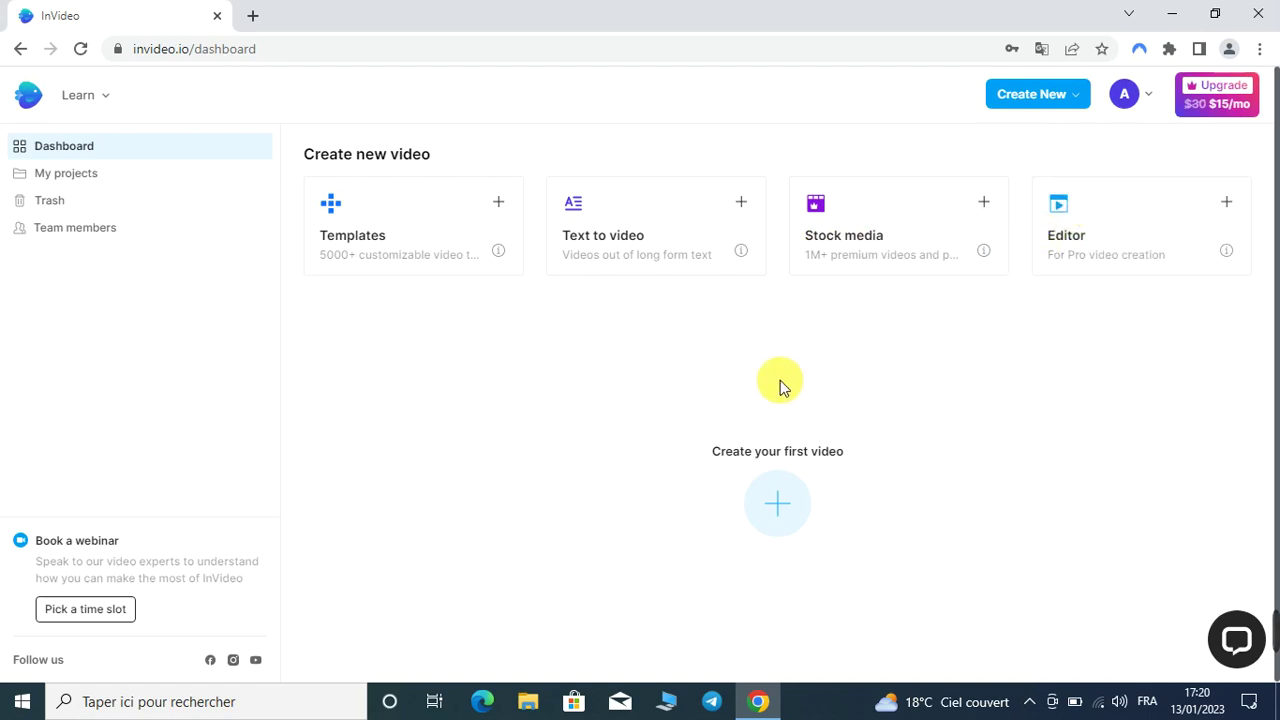
Look at the dimension choices for a new video and the My projects page, and return to the dashboard
{"action": "left_click", "coordinate": [1053, 258]}
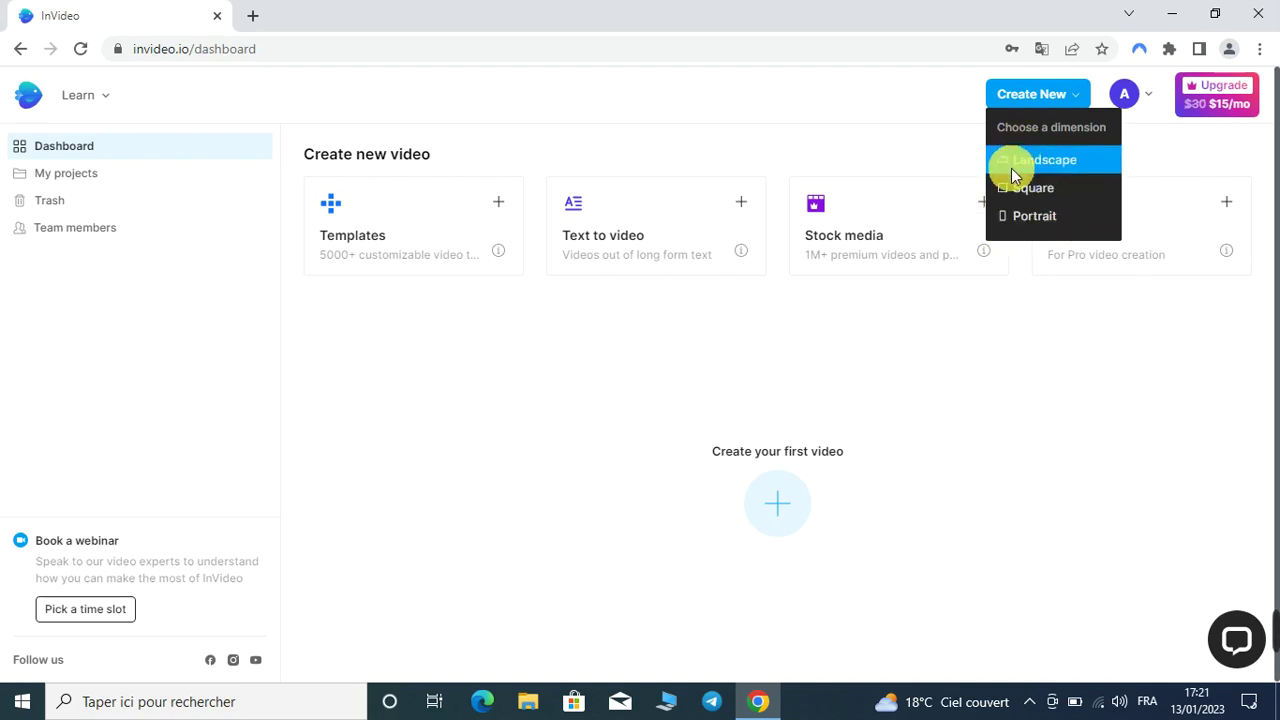
{"action": "left_click", "coordinate": [1055, 511]}
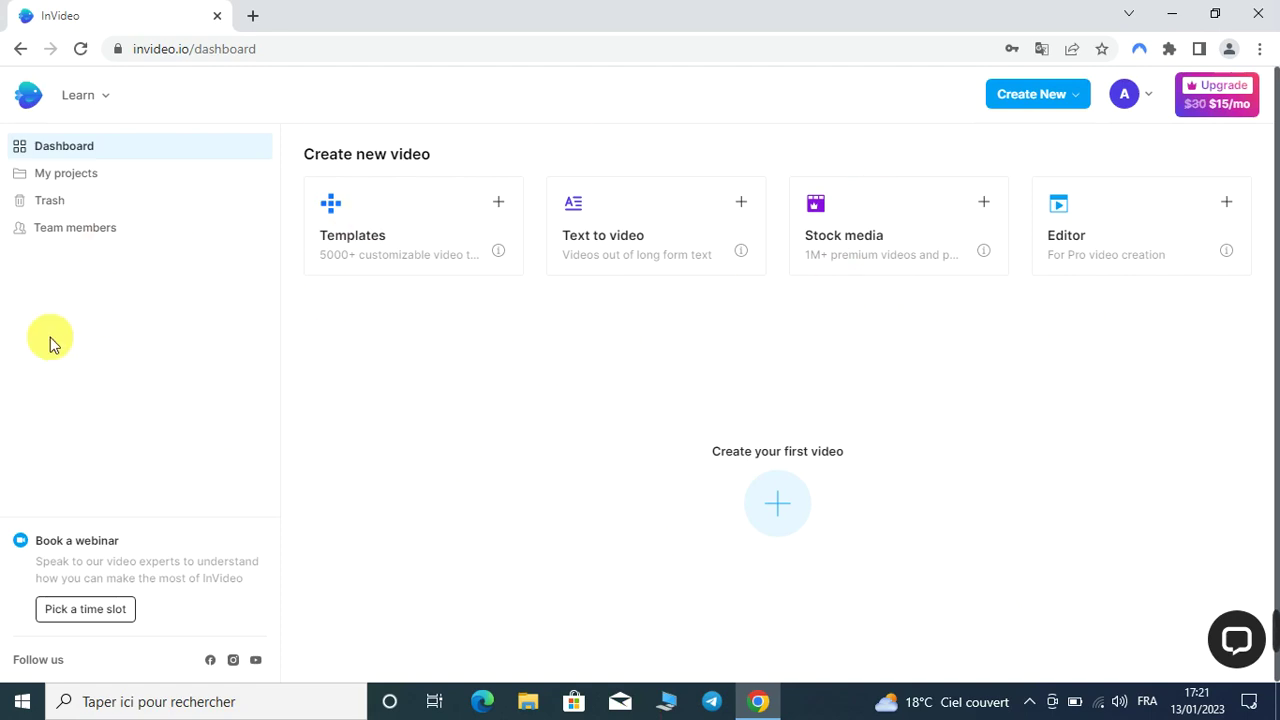
{"action": "left_click", "coordinate": [58, 175]}
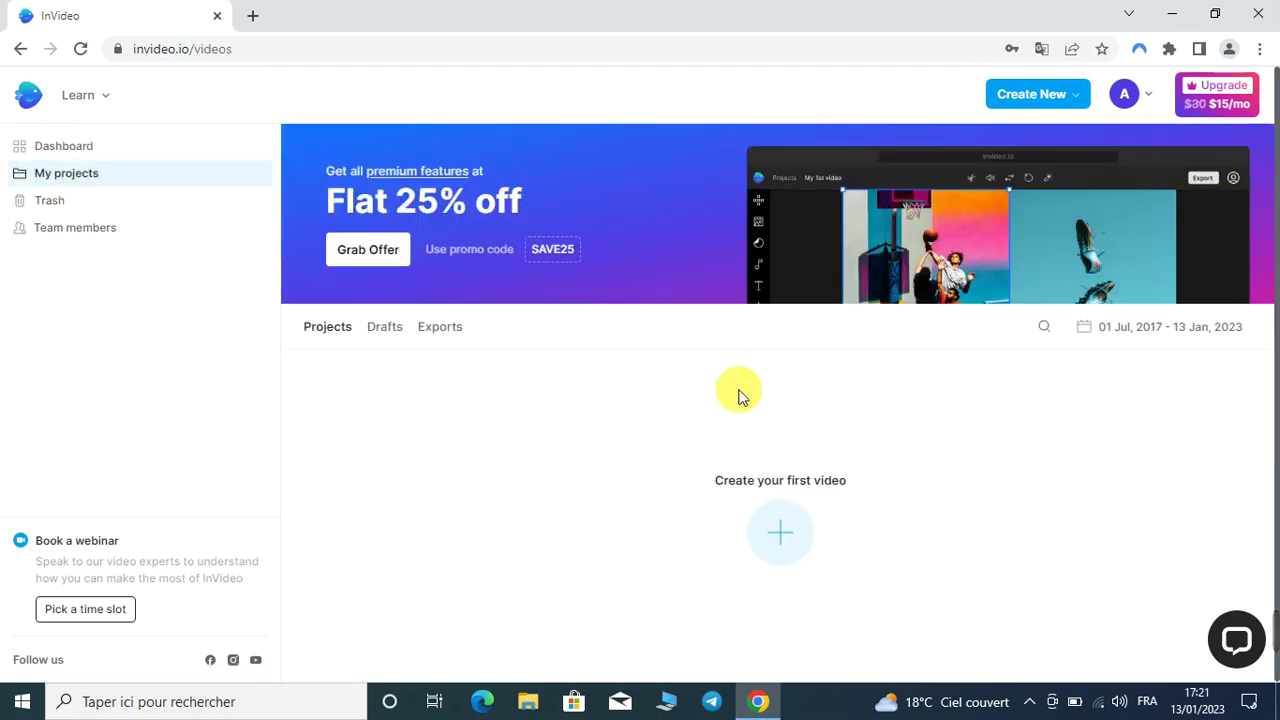
{"action": "left_click", "coordinate": [55, 147]}
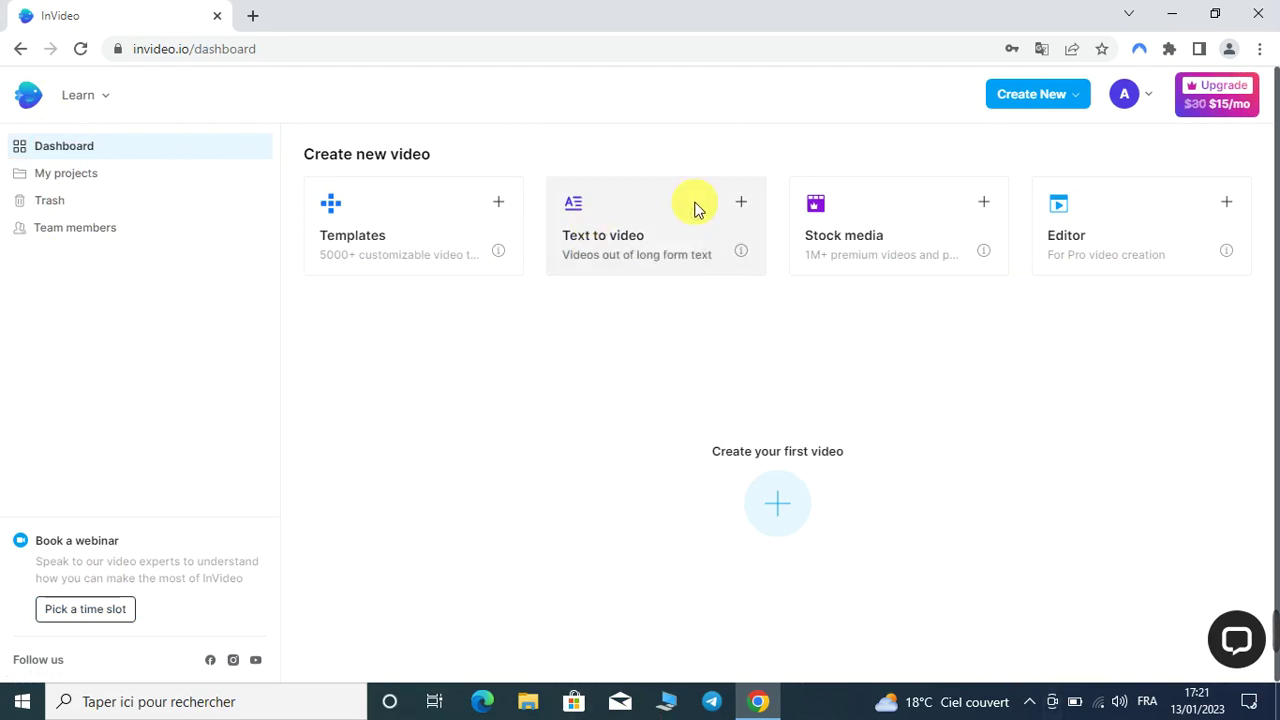
Search Google in a new tab for "خمس فوائد المشي" and open the Al Jazeera article on daily walking
{"action": "left_click", "coordinate": [250, 17]}
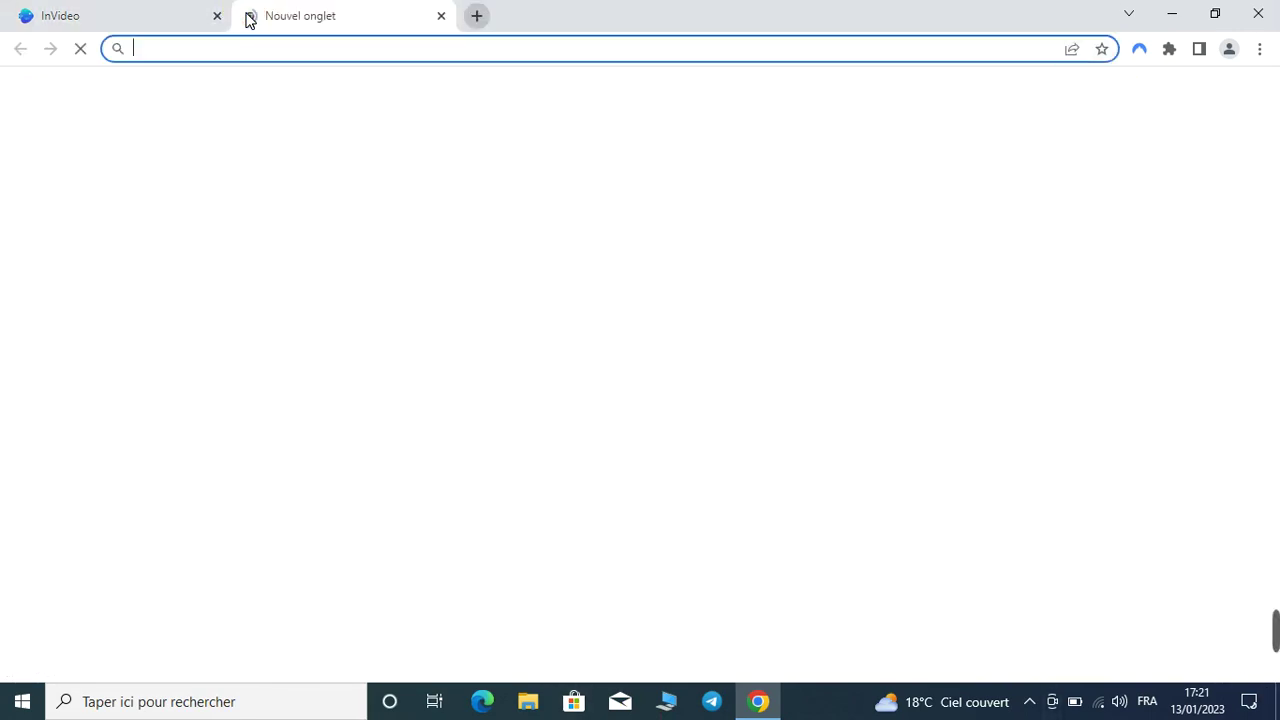
{"action": "left_click", "coordinate": [588, 360]}
{"action": "left_click", "coordinate": [588, 356]}
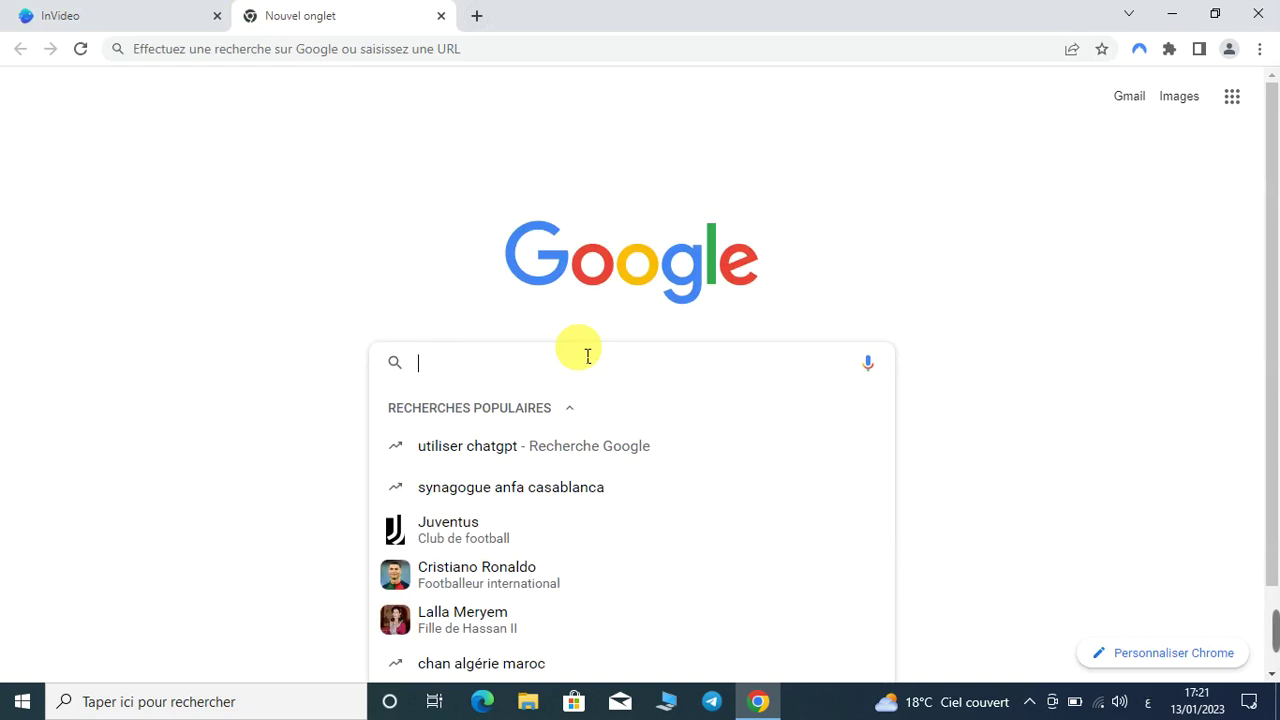
{"action": "type", "text": "خمش"}
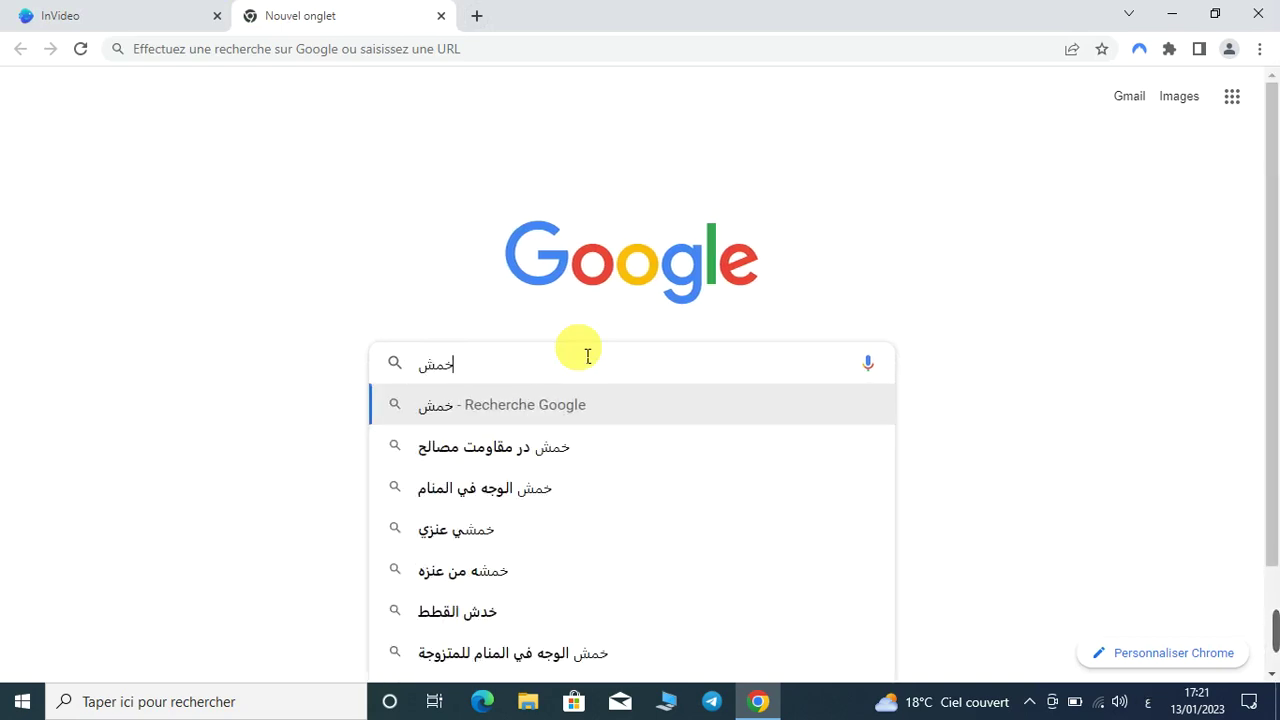
{"action": "key", "text": "BackSpace"}
{"action": "type", "text": "س"}
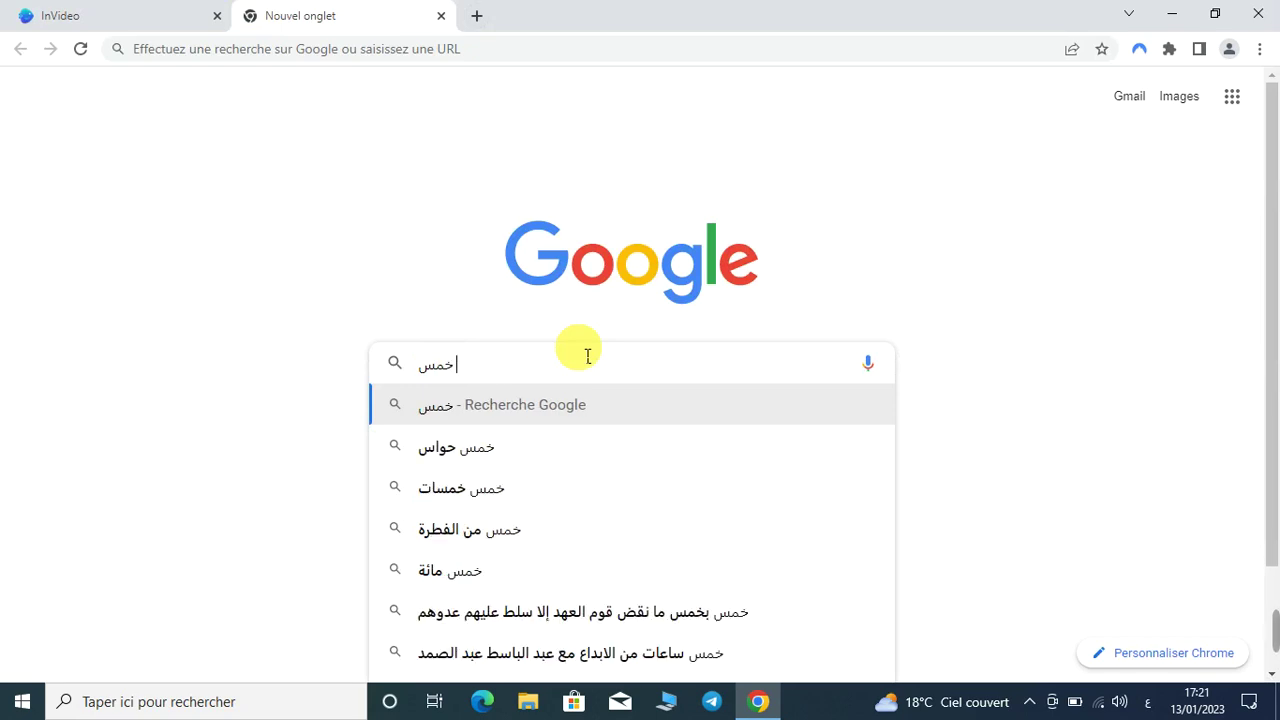
{"action": "type", "text": " فوا"}
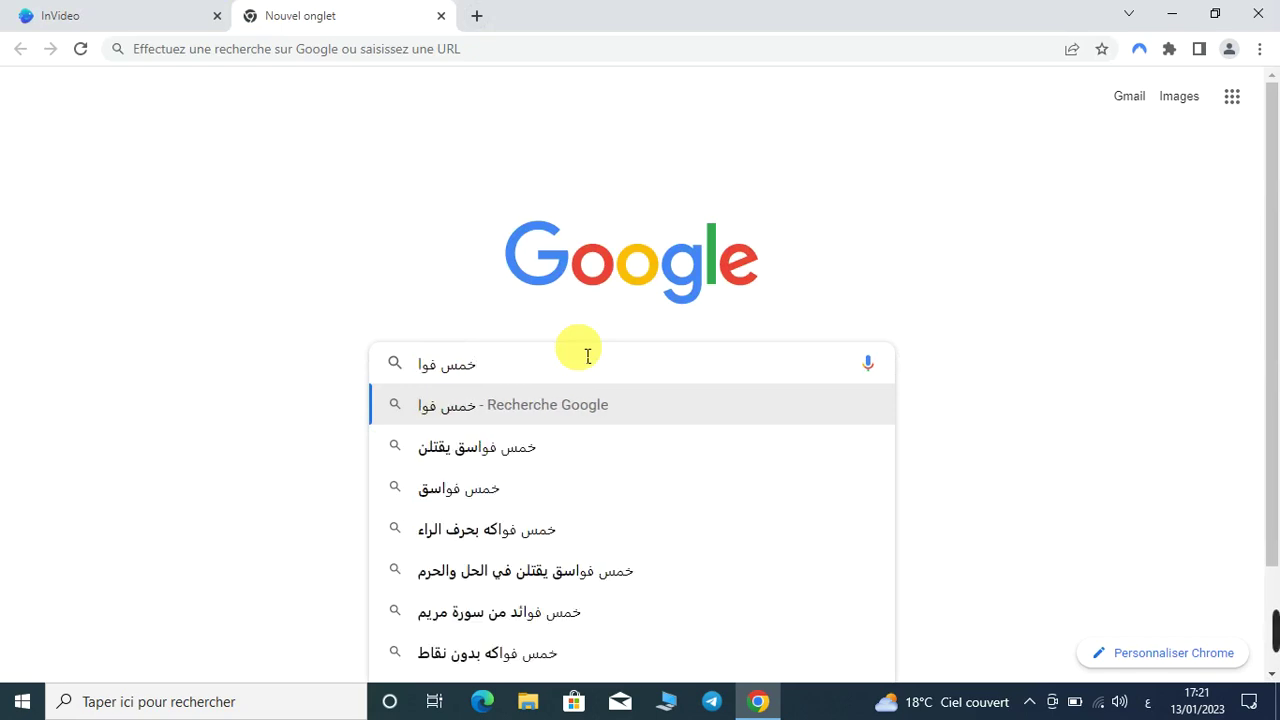
{"action": "type", "text": "ئد"}
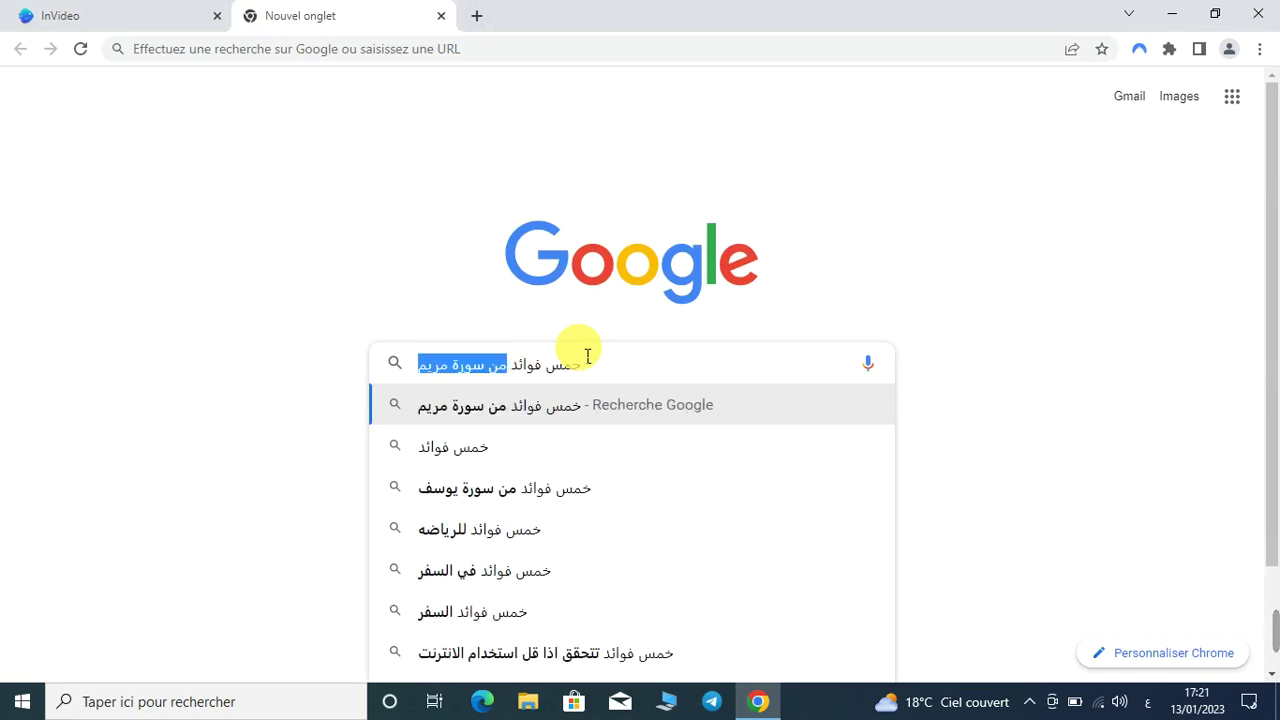
{"action": "type", "text": " الم"}
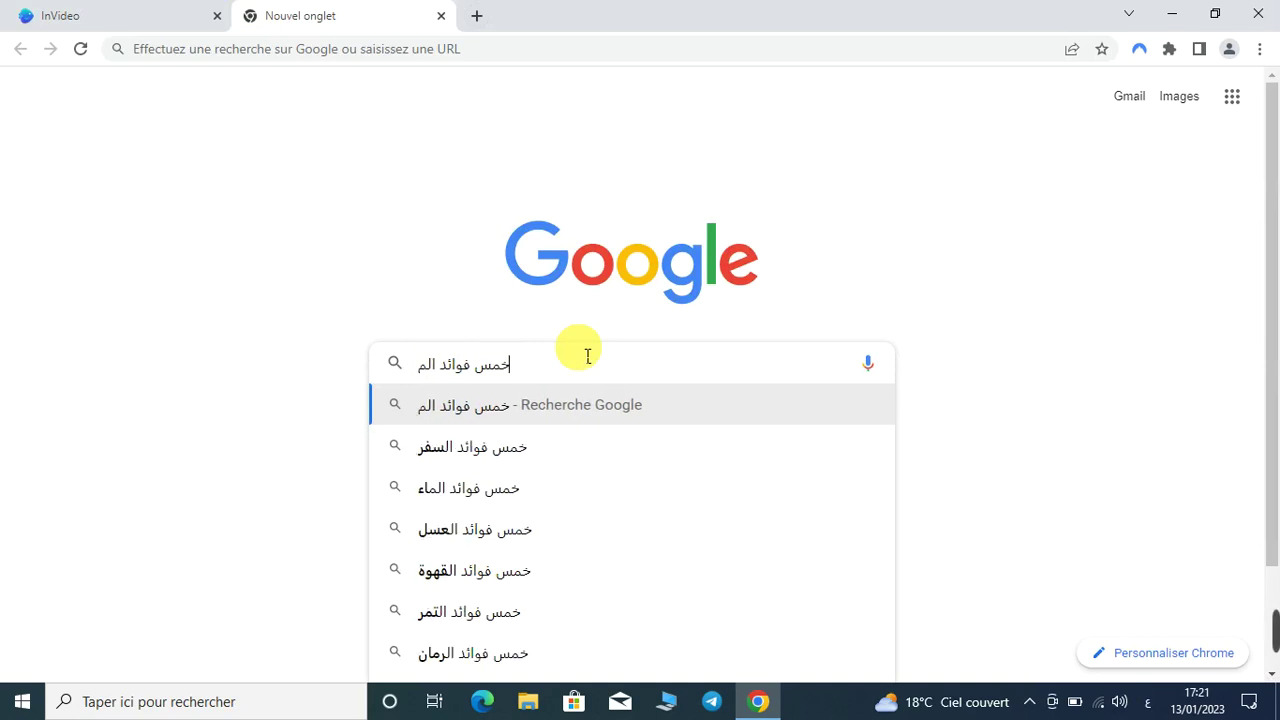
{"action": "type", "text": "شي"}
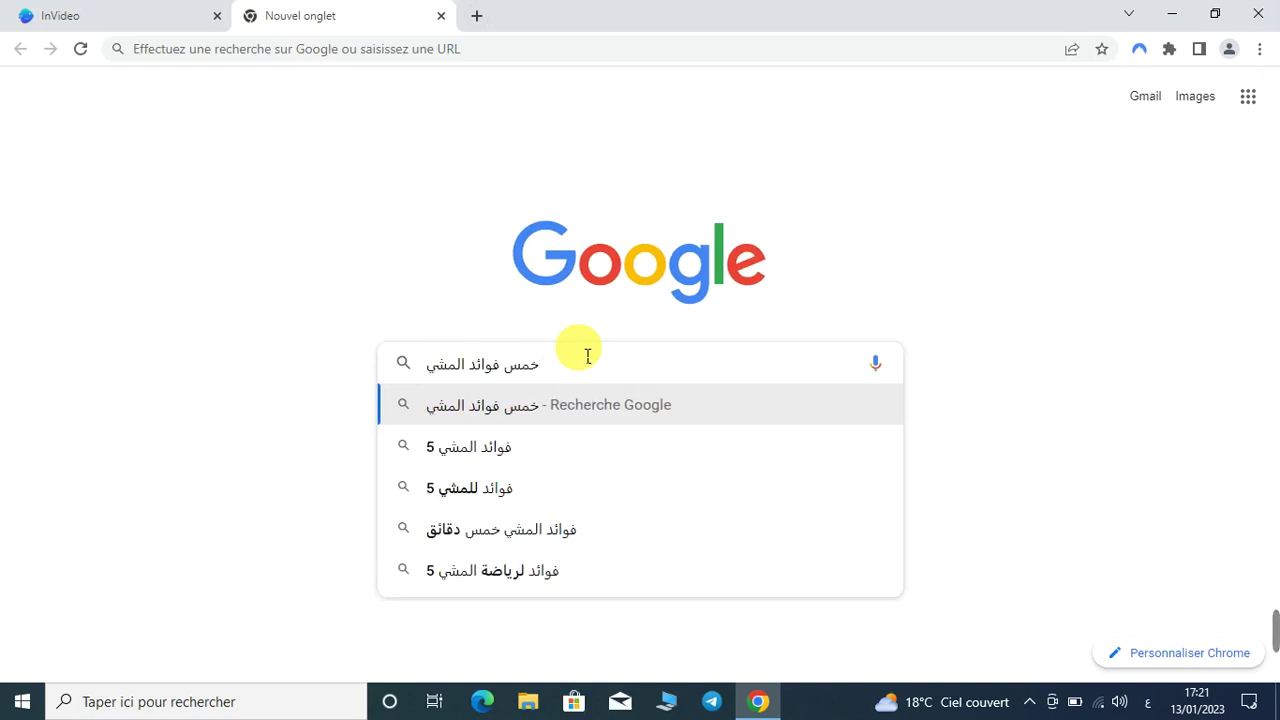
{"action": "left_click", "coordinate": [537, 404]}
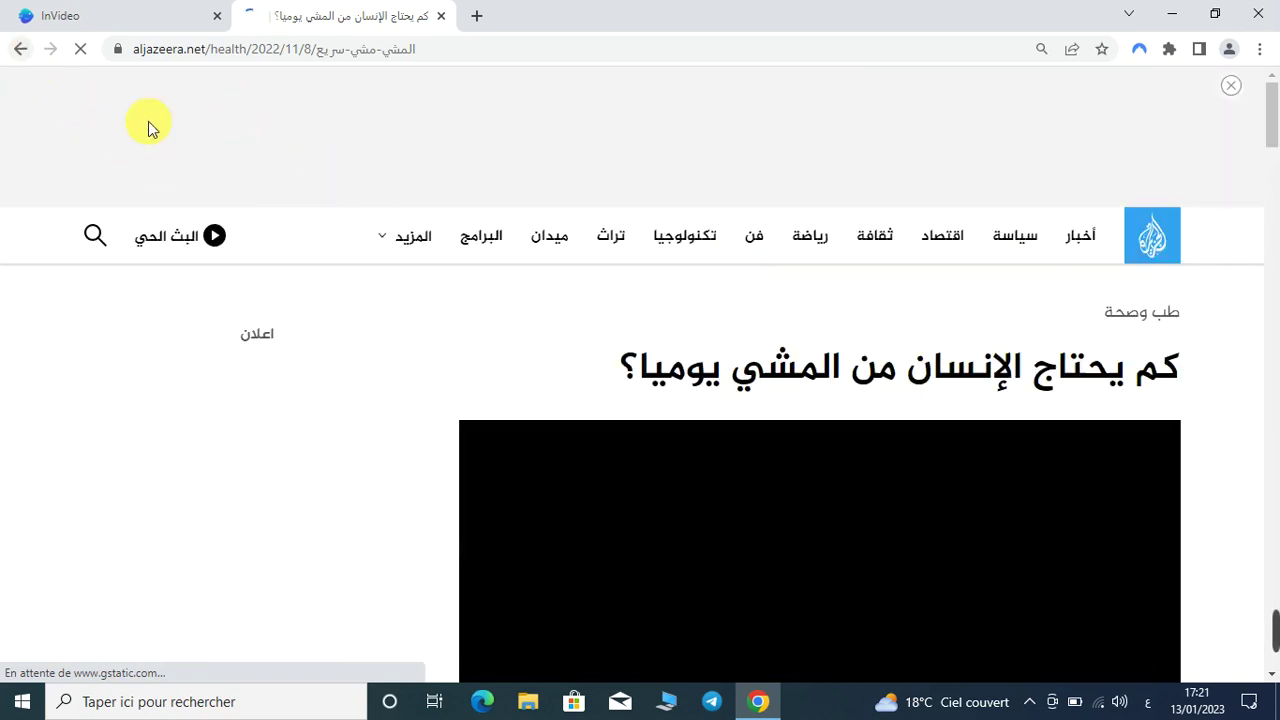
Copy the article title "كم يحتاج الإنسان من المشي يوميا" without its question mark and close the article
{"action": "left_click_drag", "start_coordinate": [1186, 377], "coordinate": [1082, 364]}
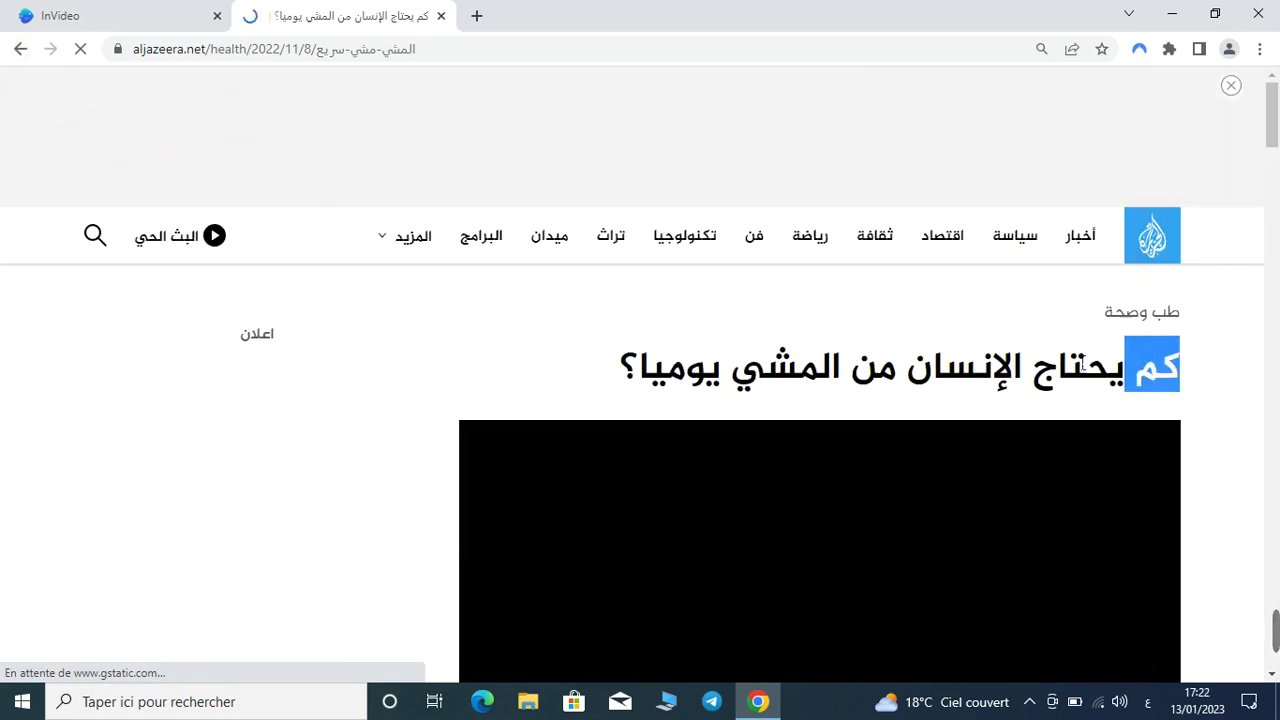
{"action": "left_click_drag", "start_coordinate": [832, 368], "coordinate": [673, 386]}
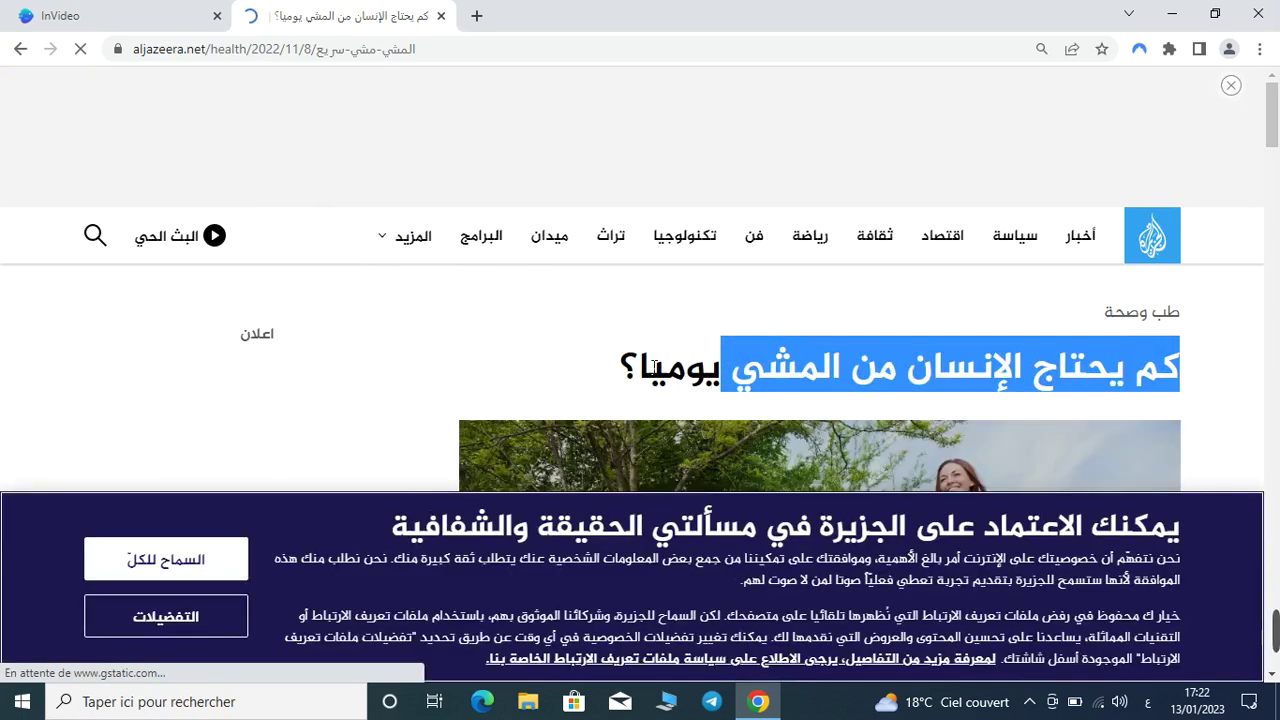
{"action": "left_click", "coordinate": [670, 364]}
{"action": "left_click_drag", "start_coordinate": [668, 366], "coordinate": [1222, 390]}
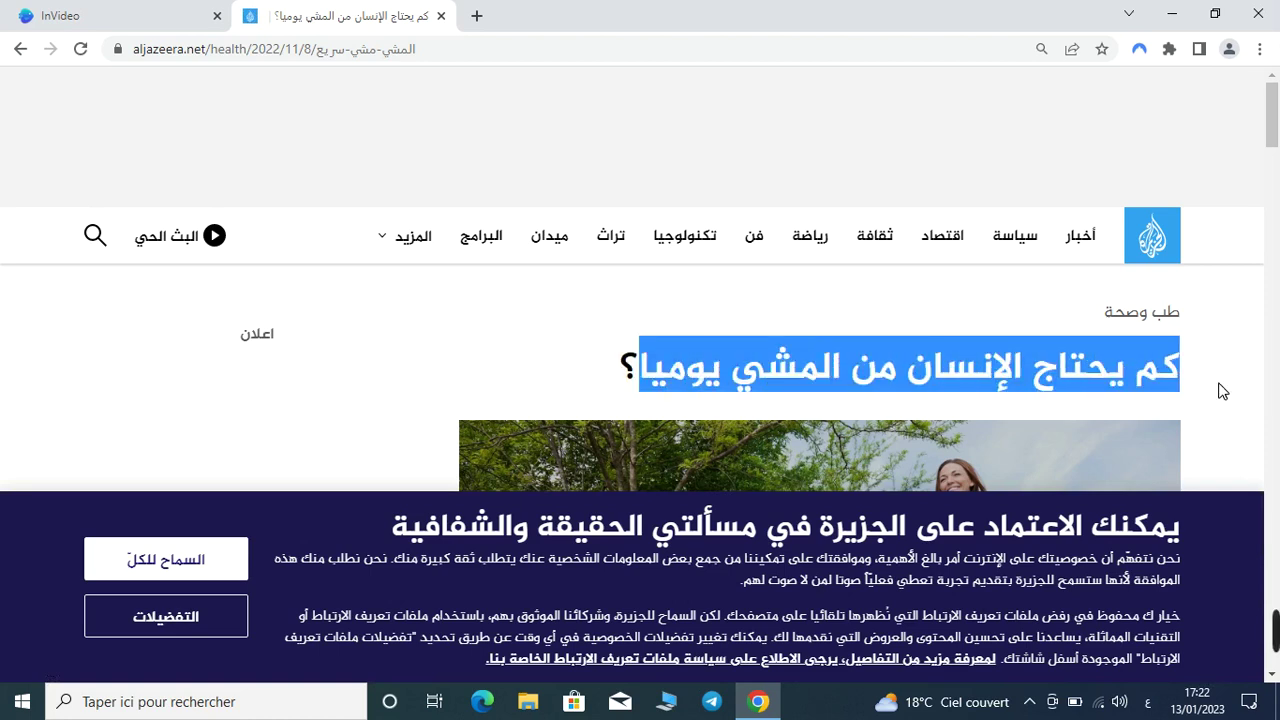
{"action": "right_click", "coordinate": [1052, 374]}
{"action": "left_click", "coordinate": [1045, 380]}
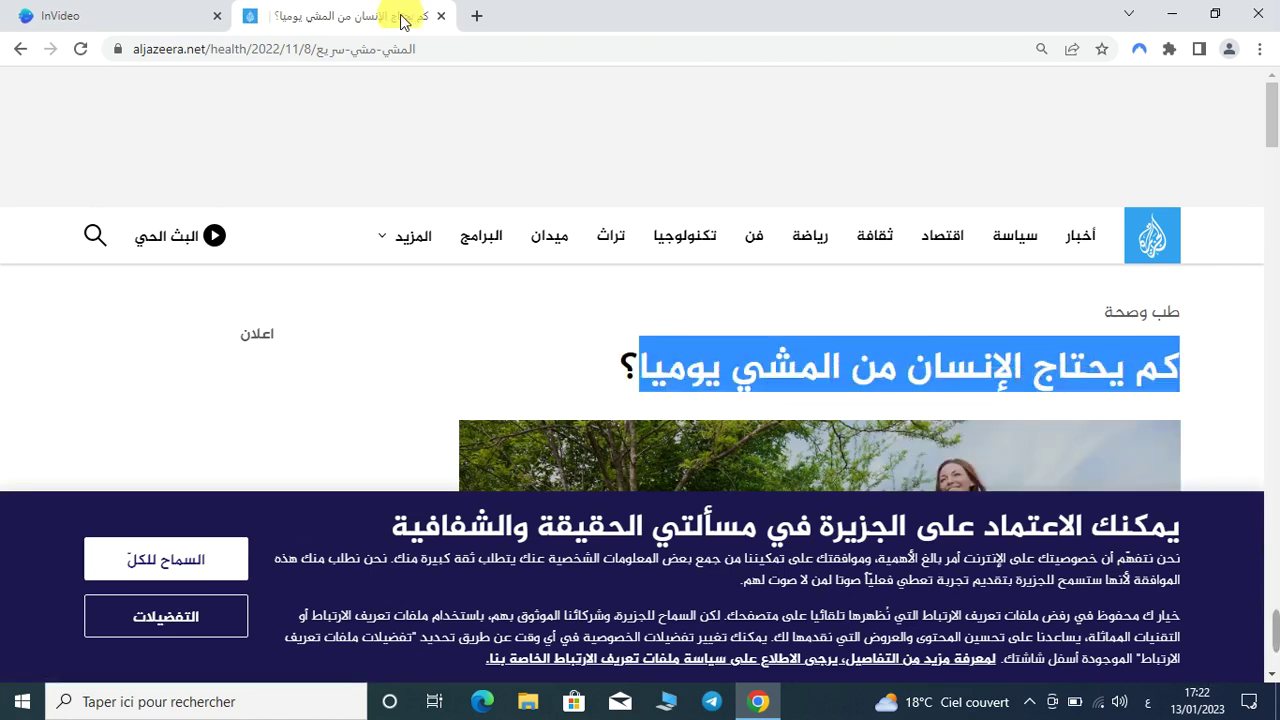
{"action": "left_click", "coordinate": [438, 17]}
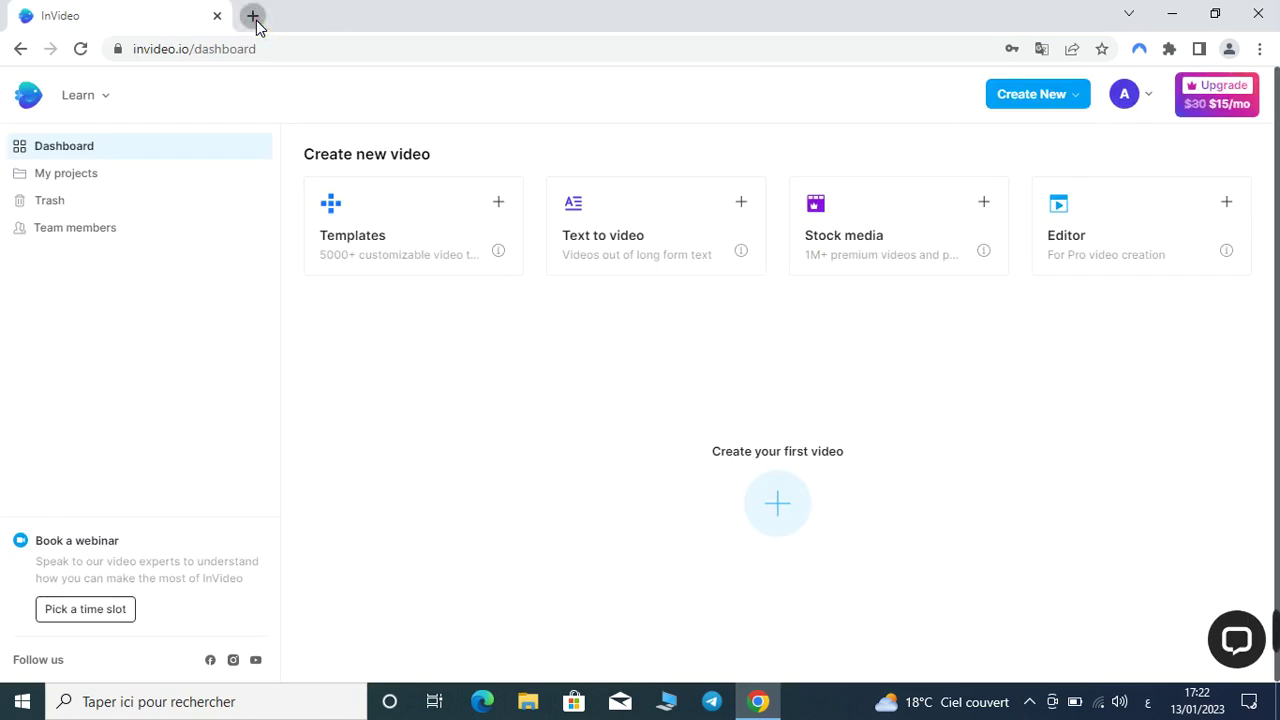
Search Google for "traduction" in a new tab to bring up the translator
{"action": "left_click", "coordinate": [255, 17]}
{"action": "left_click", "coordinate": [520, 353]}
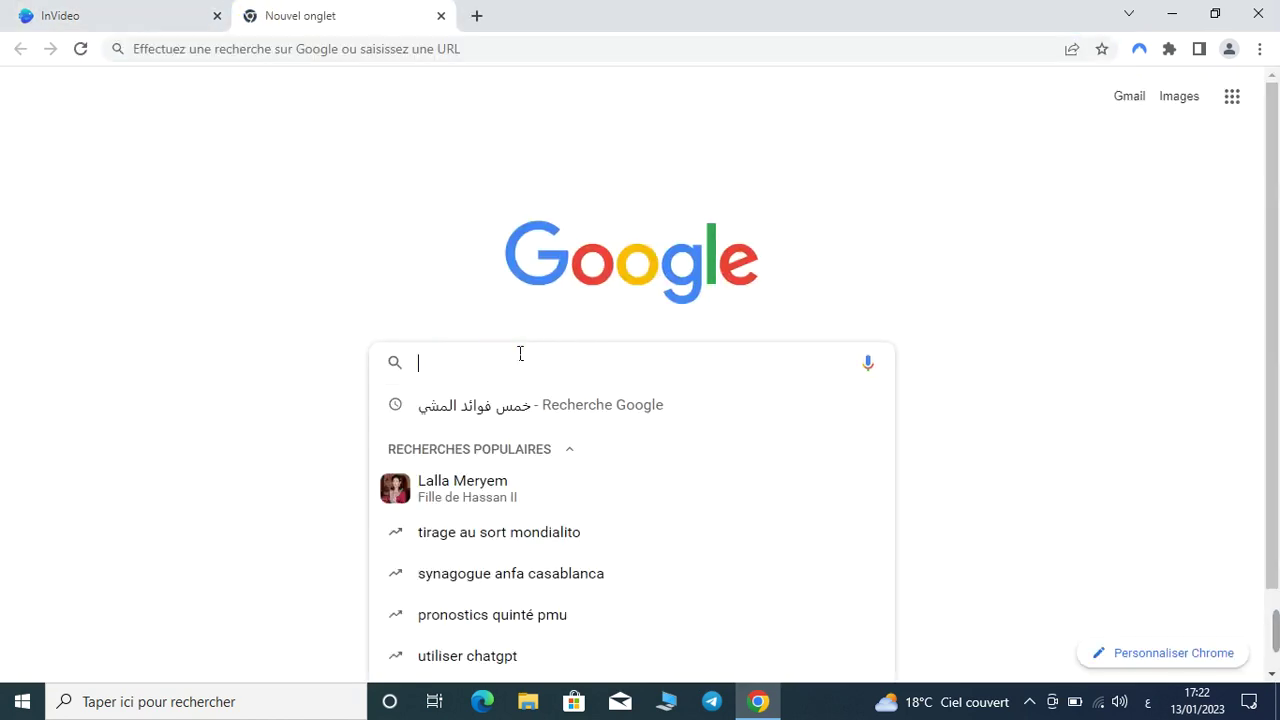
{"action": "left_click", "coordinate": [520, 353]}
{"action": "type", "text": "فق"}
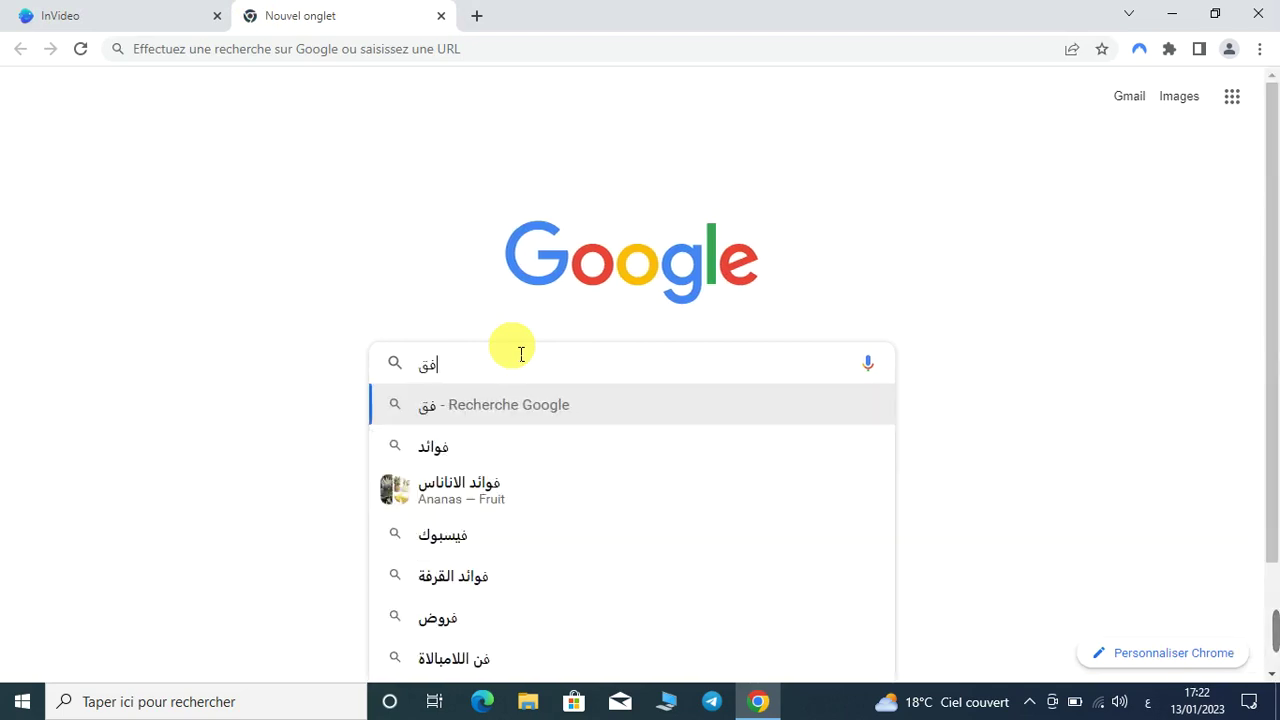
{"action": "key", "text": "BackSpace"}
{"action": "key", "text": "BackSpace"}
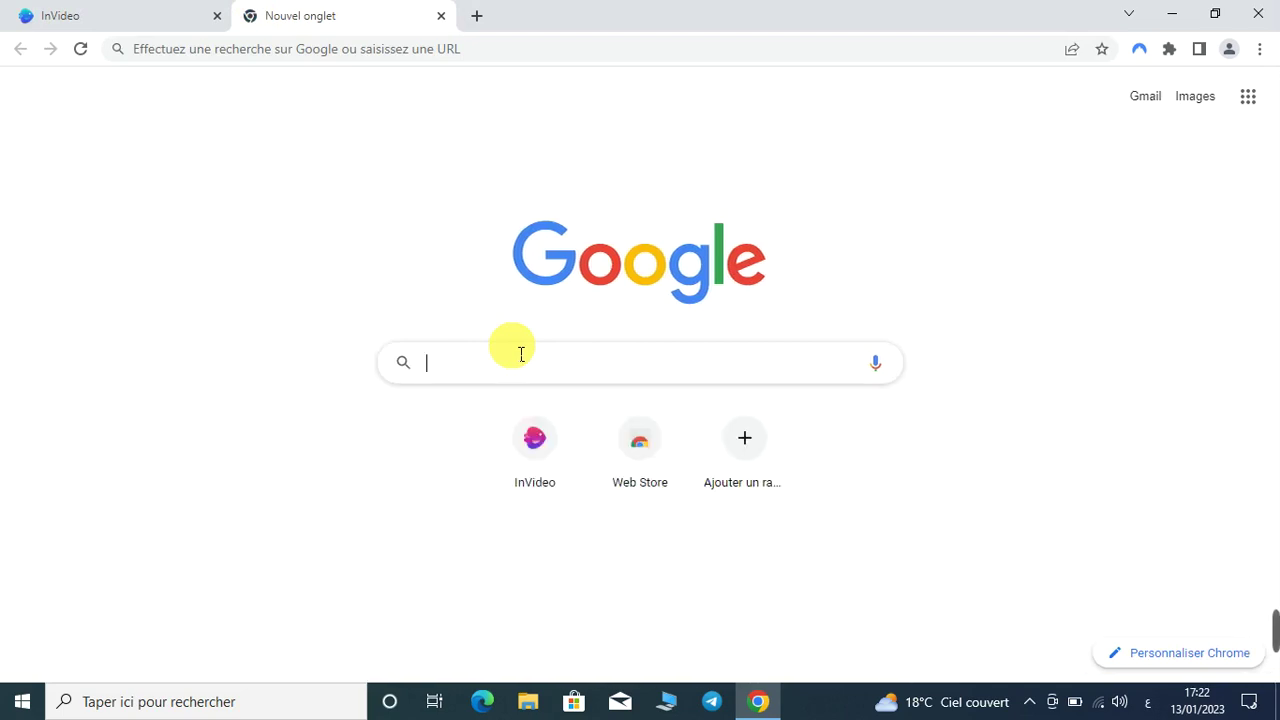
{"action": "type", "text": "traduction"}
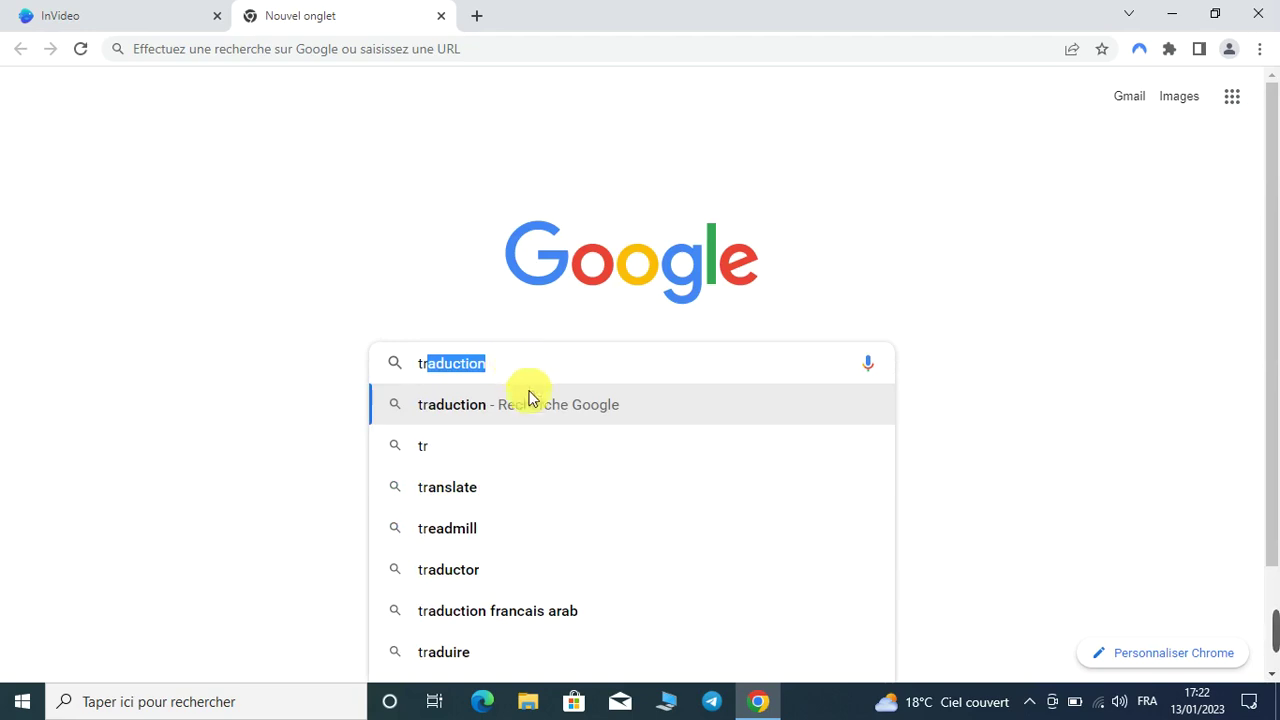
{"action": "left_click", "coordinate": [524, 410]}
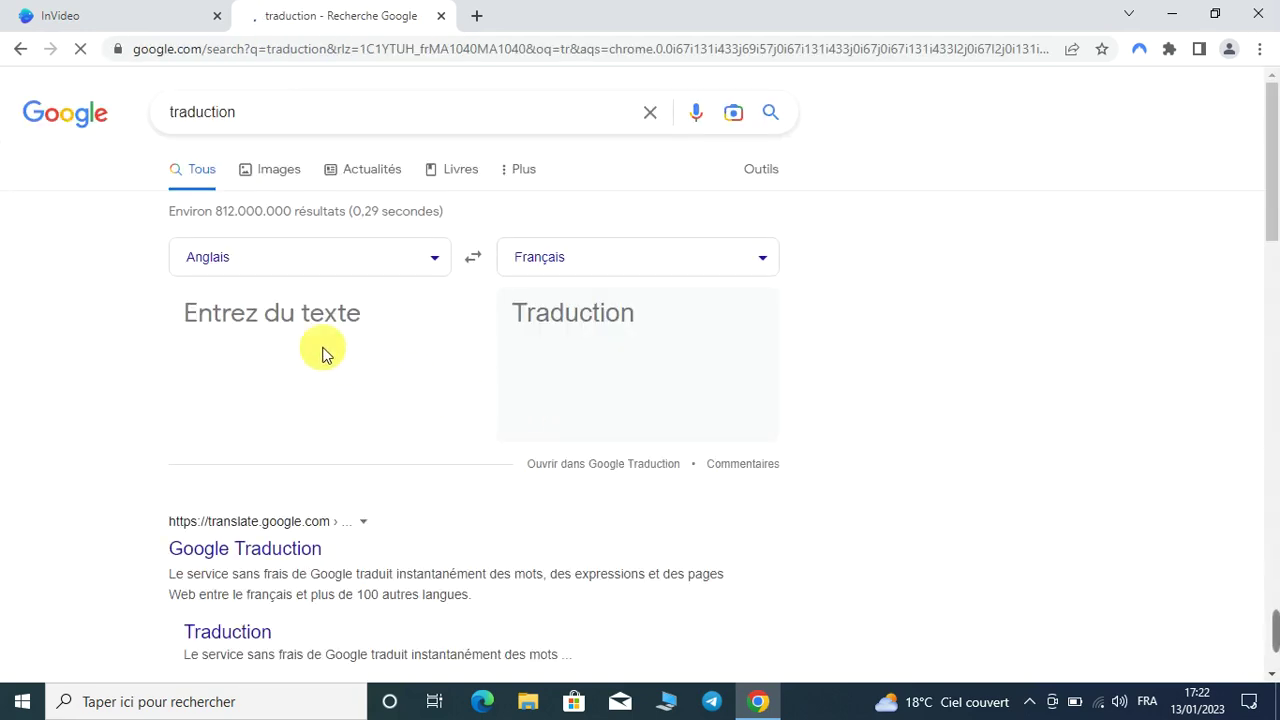
Set the translator from Arabic to English and paste the copied article title as the source text
{"action": "left_click", "coordinate": [472, 257]}
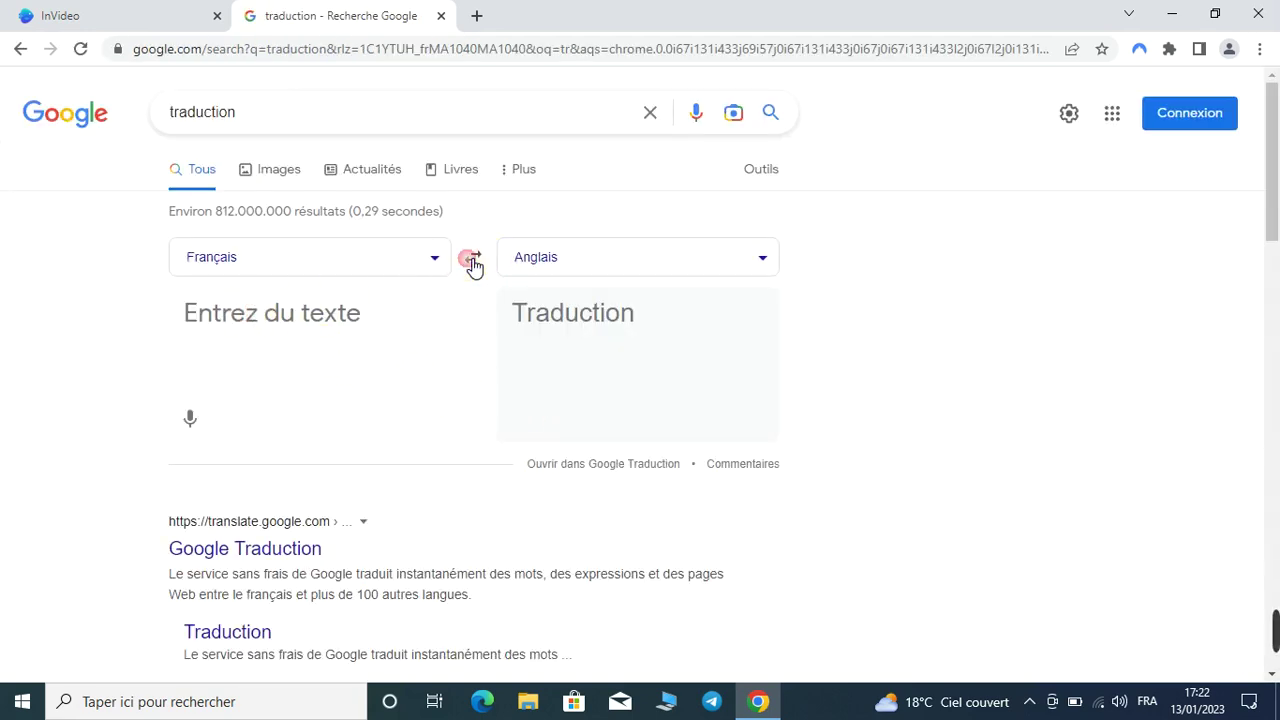
{"action": "left_click", "coordinate": [438, 263]}
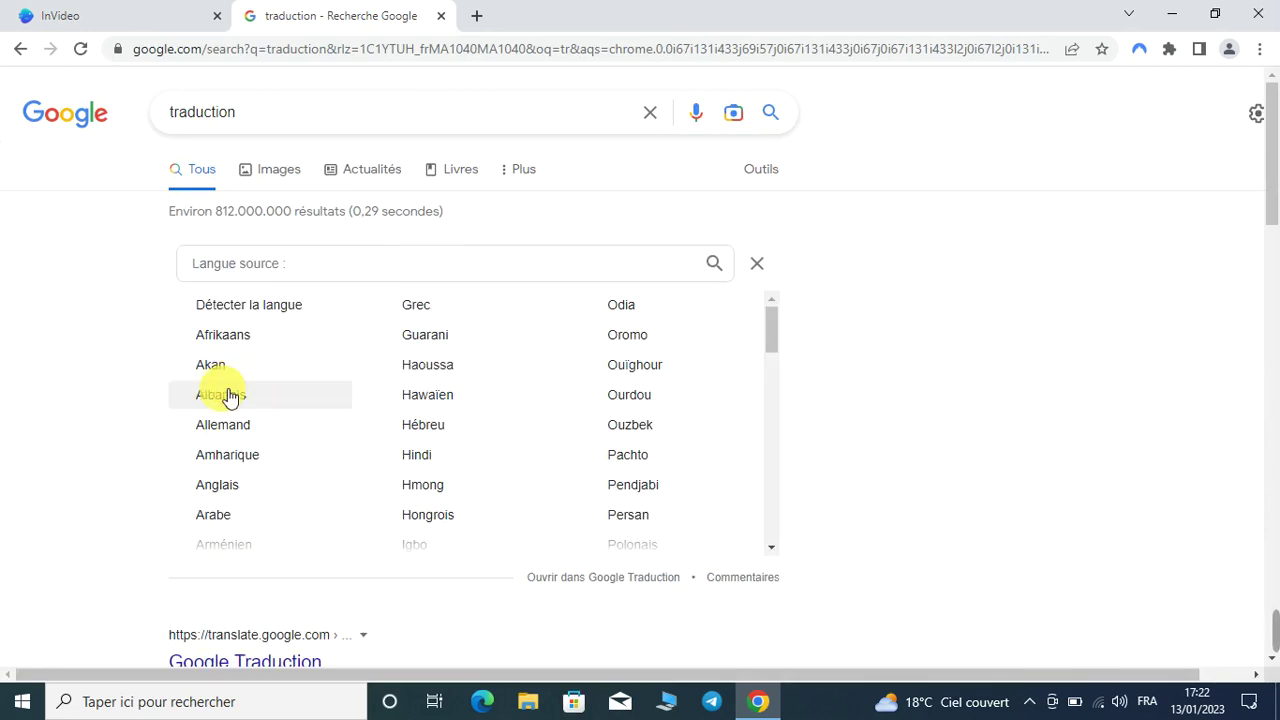
{"action": "left_click", "coordinate": [226, 514]}
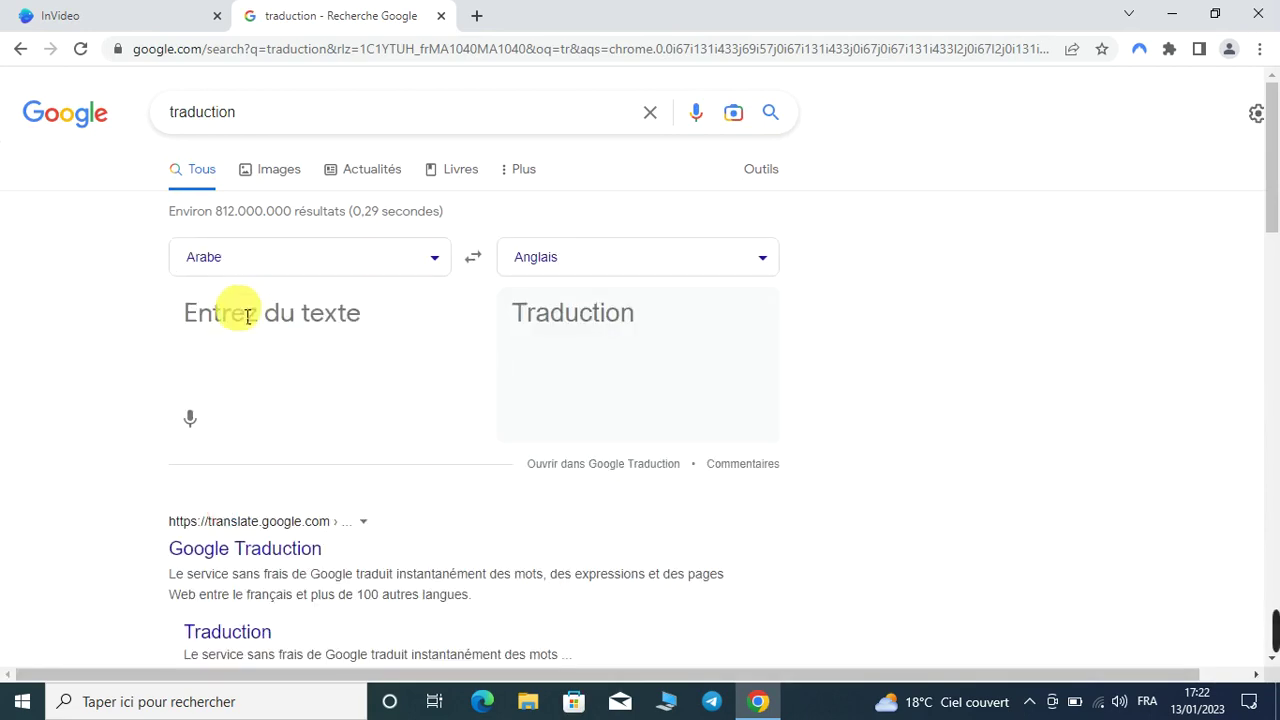
{"action": "right_click", "coordinate": [248, 316]}
{"action": "left_click", "coordinate": [289, 454]}
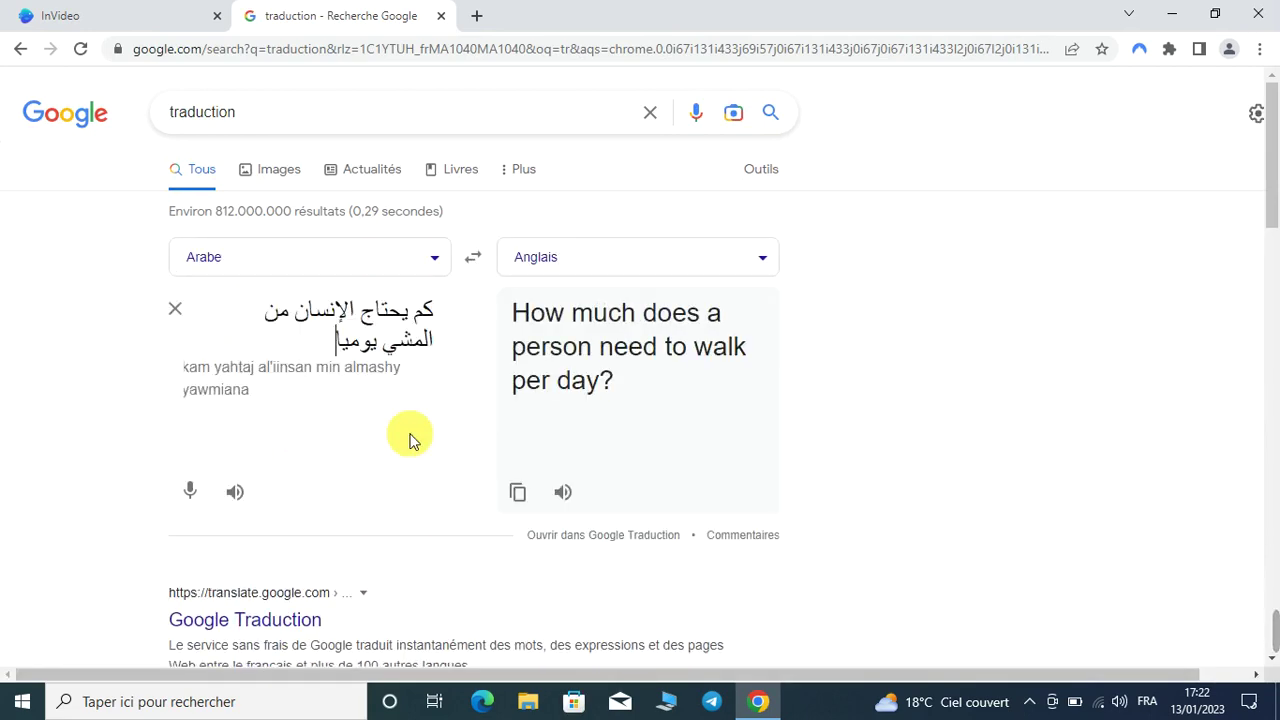
Copy the English translation and search Google for it in a new tab: "How much does a person need to walk per day?"
{"action": "left_click_drag", "start_coordinate": [614, 380], "coordinate": [531, 329]}
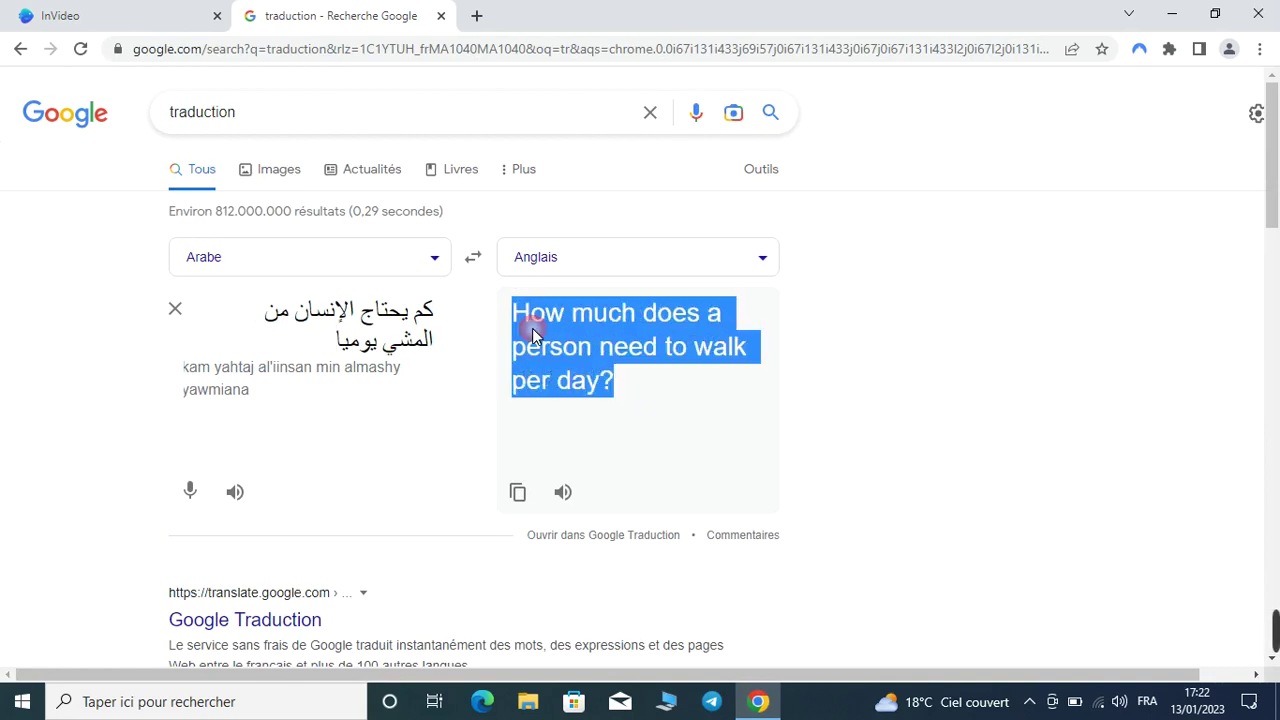
{"action": "right_click", "coordinate": [545, 343]}
{"action": "left_click", "coordinate": [562, 352]}
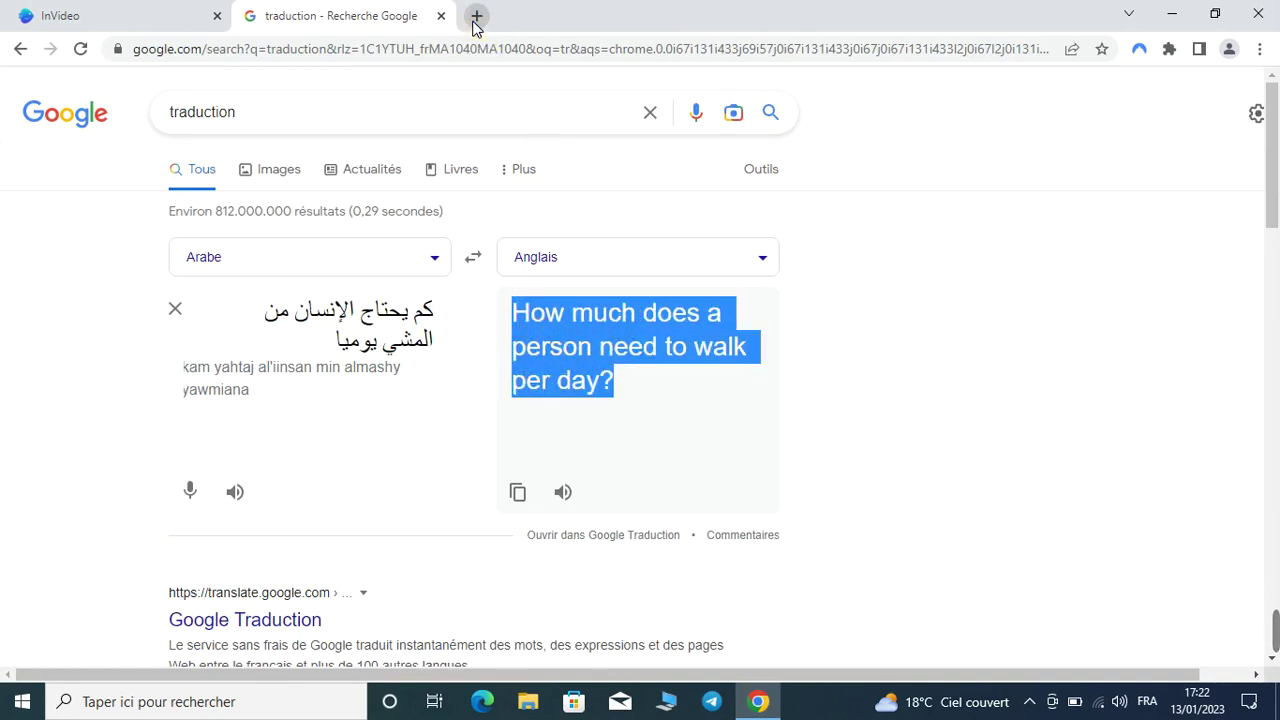
{"action": "left_click", "coordinate": [476, 17]}
{"action": "left_click", "coordinate": [597, 372]}
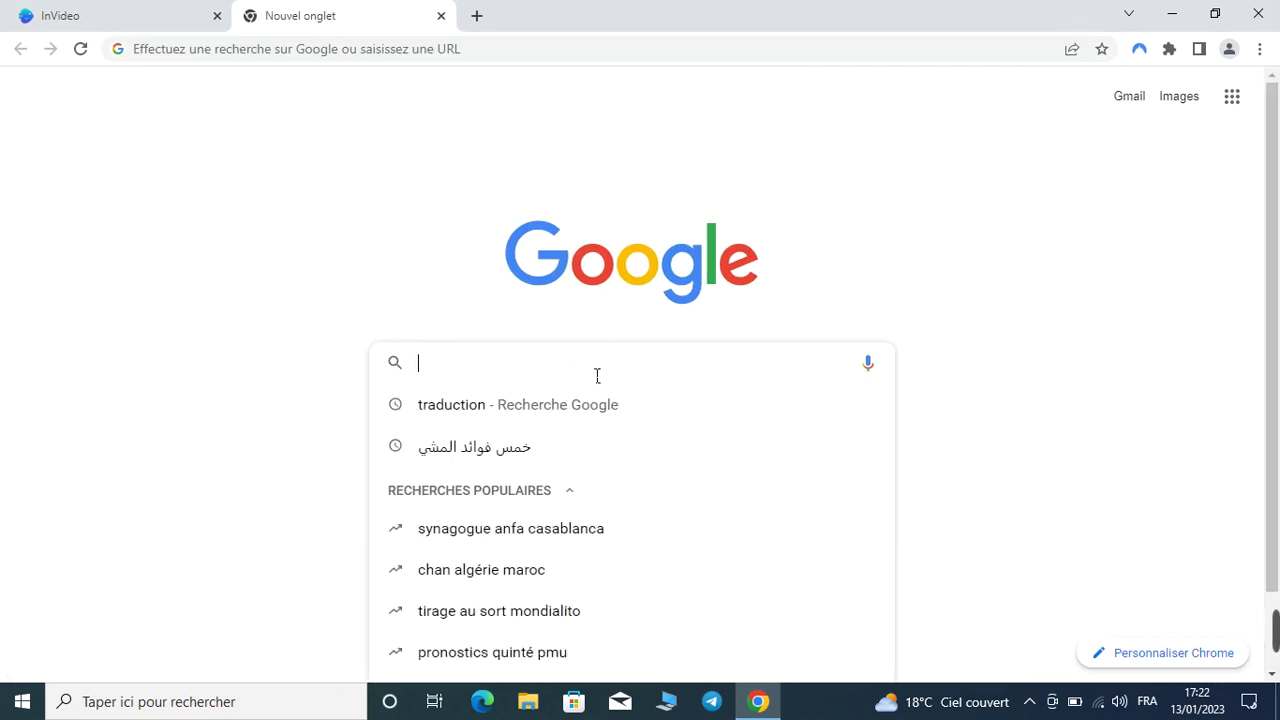
{"action": "right_click", "coordinate": [597, 375]}
{"action": "left_click", "coordinate": [655, 510]}
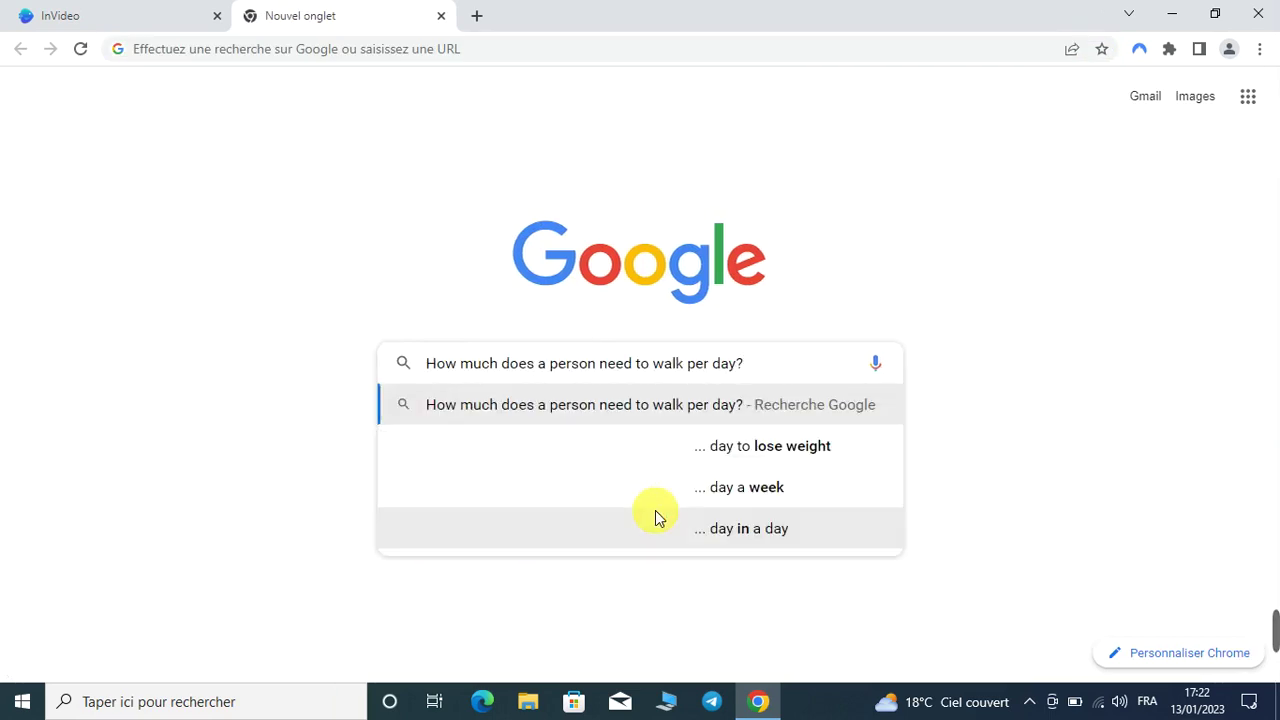
{"action": "key", "text": "Return"}
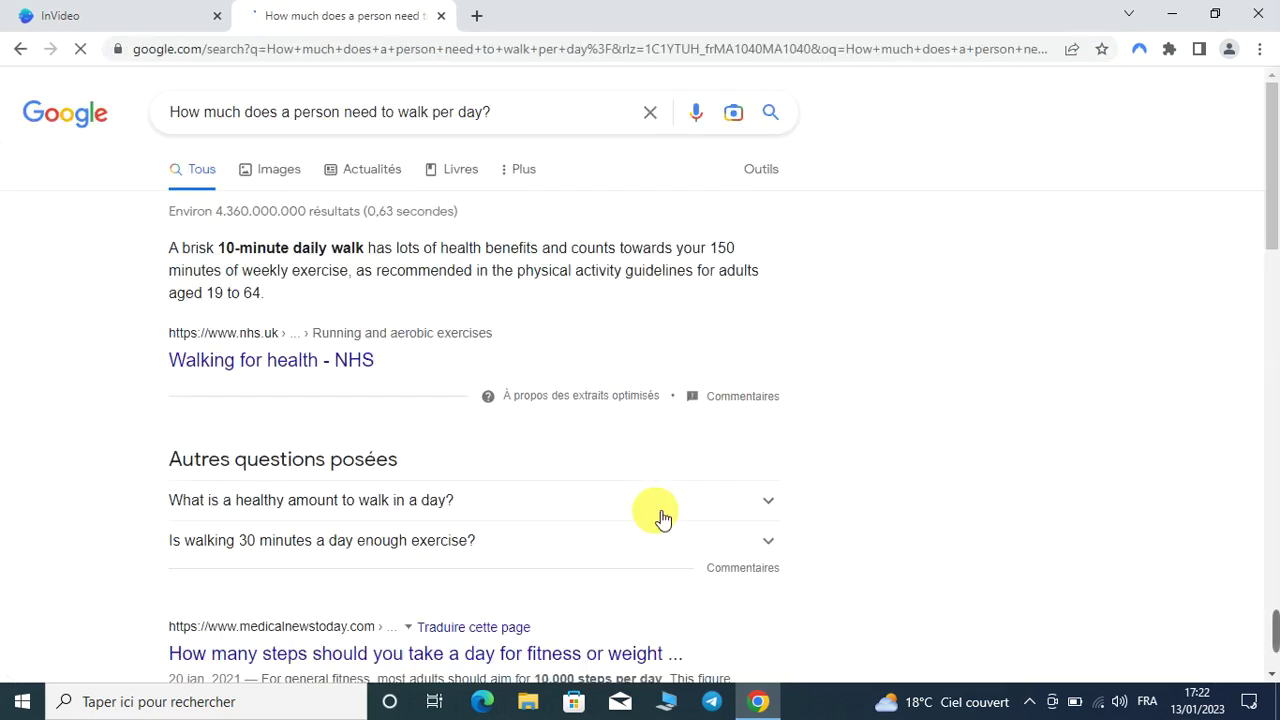
Open the Medical News Today result about how many steps to take a day and skim the article
{"action": "scroll", "coordinate": [470, 450], "scroll_direction": "down", "scroll_amount": 3}
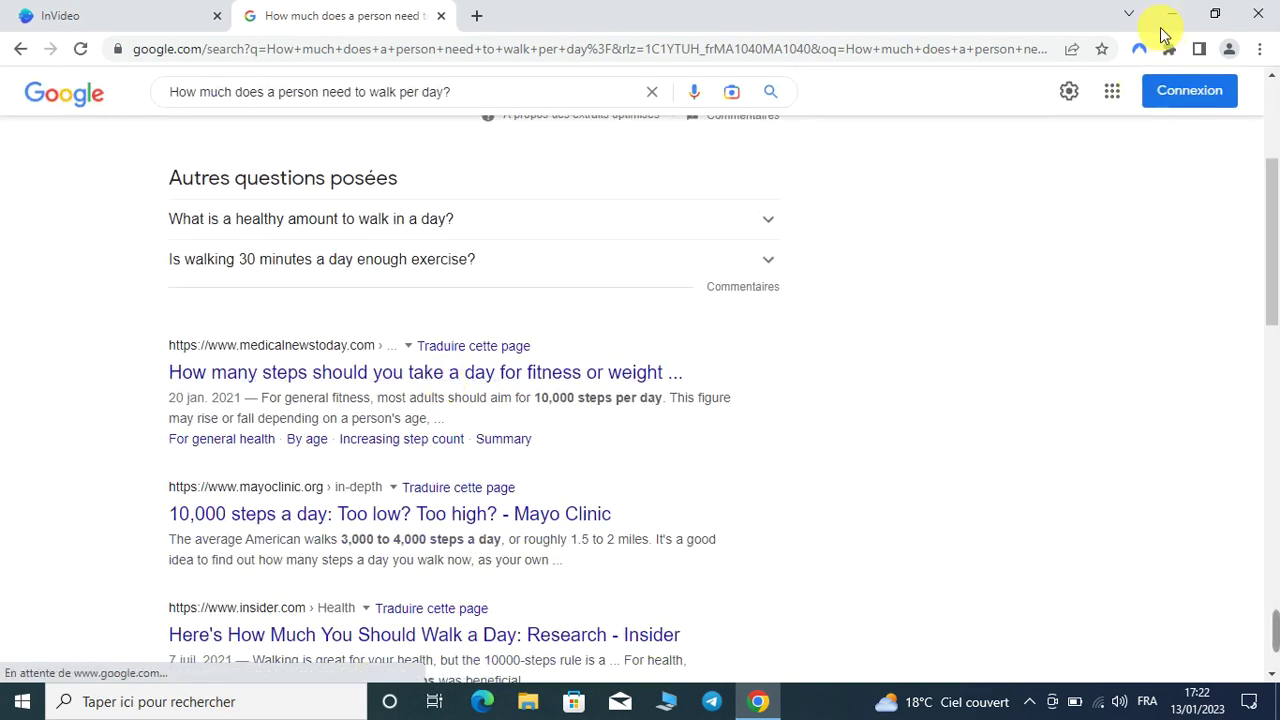
{"action": "scroll", "coordinate": [1108, 186], "scroll_direction": "up", "scroll_amount": 3}
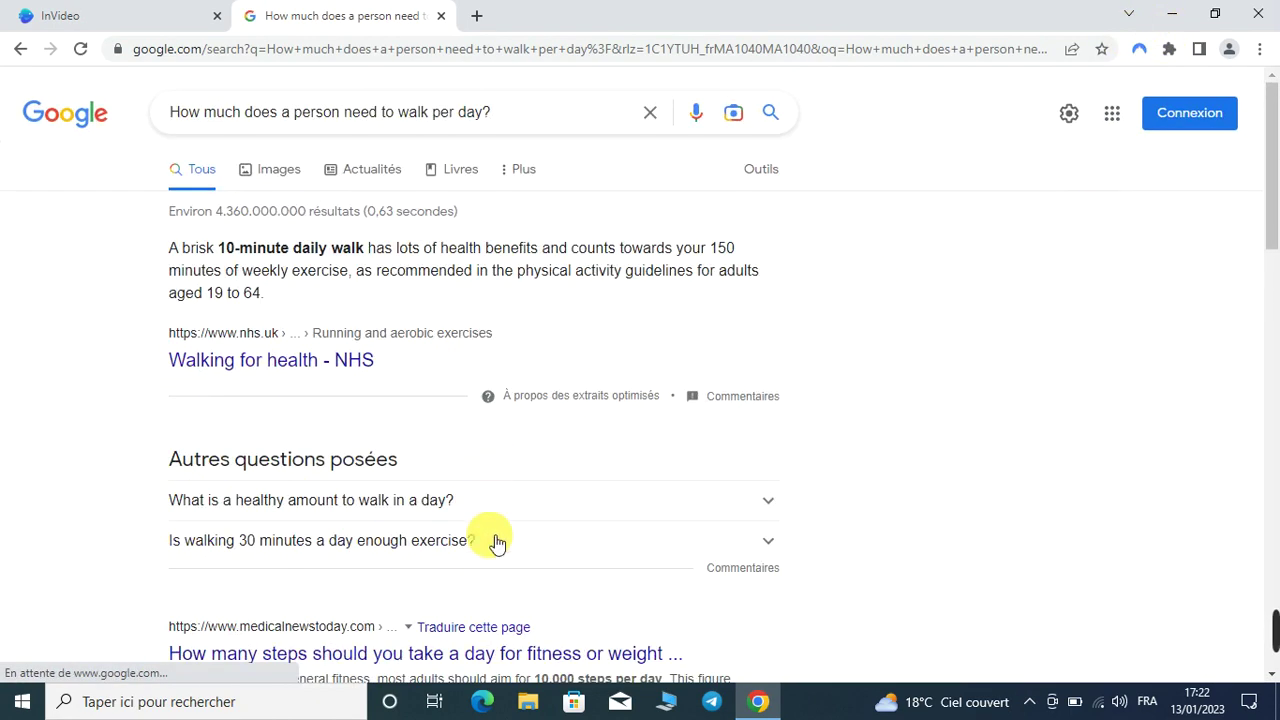
{"action": "scroll", "coordinate": [491, 537], "scroll_direction": "down", "scroll_amount": 3}
{"action": "left_click", "coordinate": [497, 382]}
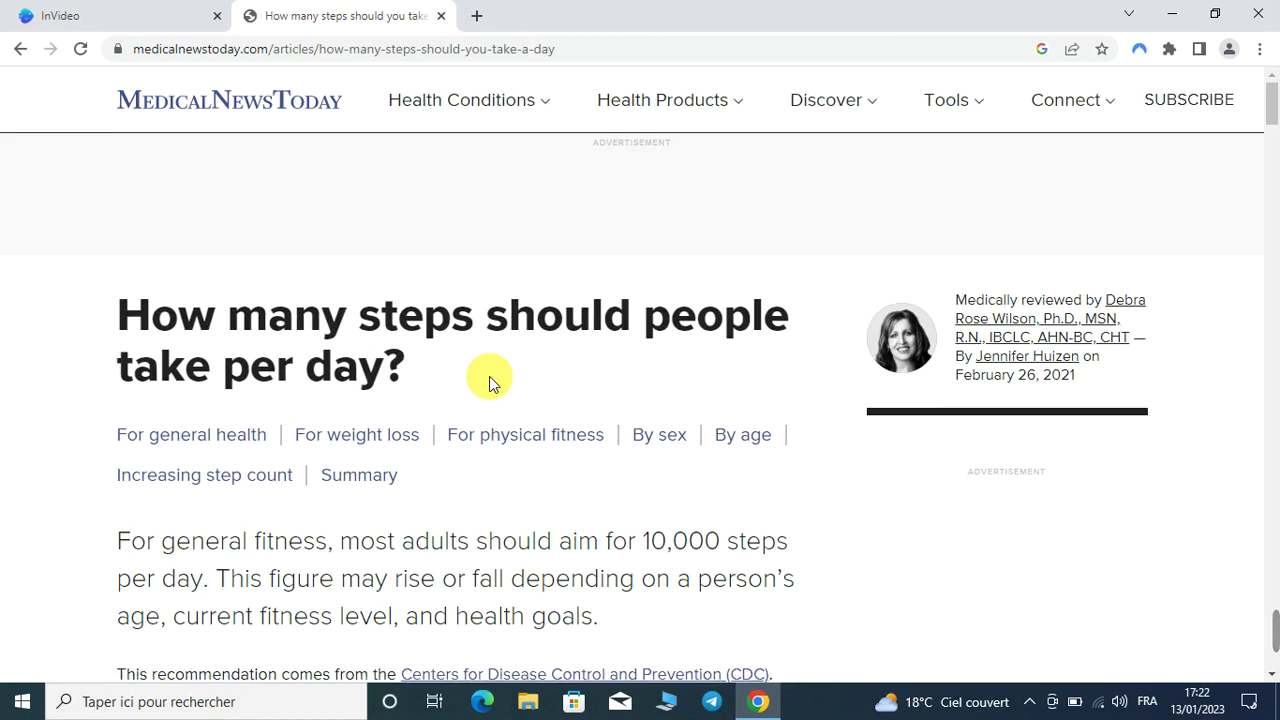
{"action": "scroll", "coordinate": [489, 383], "scroll_direction": "down", "scroll_amount": 10}
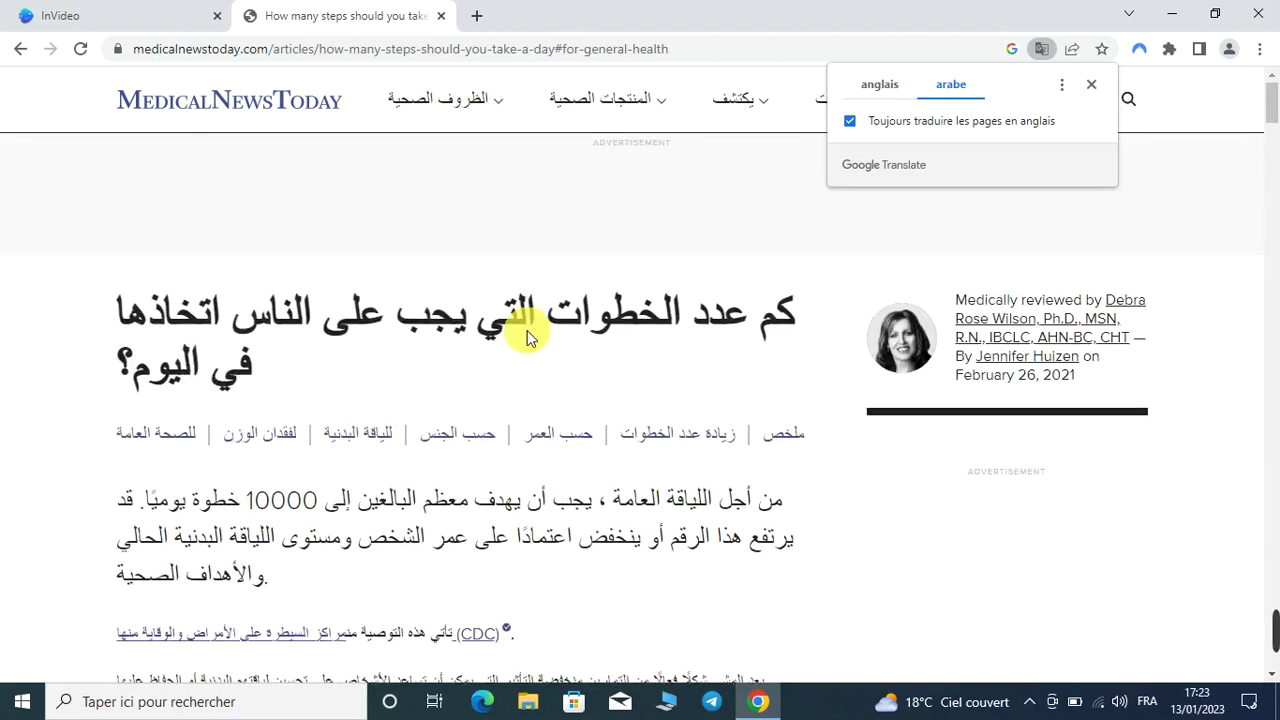
Show the article page in its original English instead of the automatic Arabic translation
{"action": "left_click", "coordinate": [305, 50]}
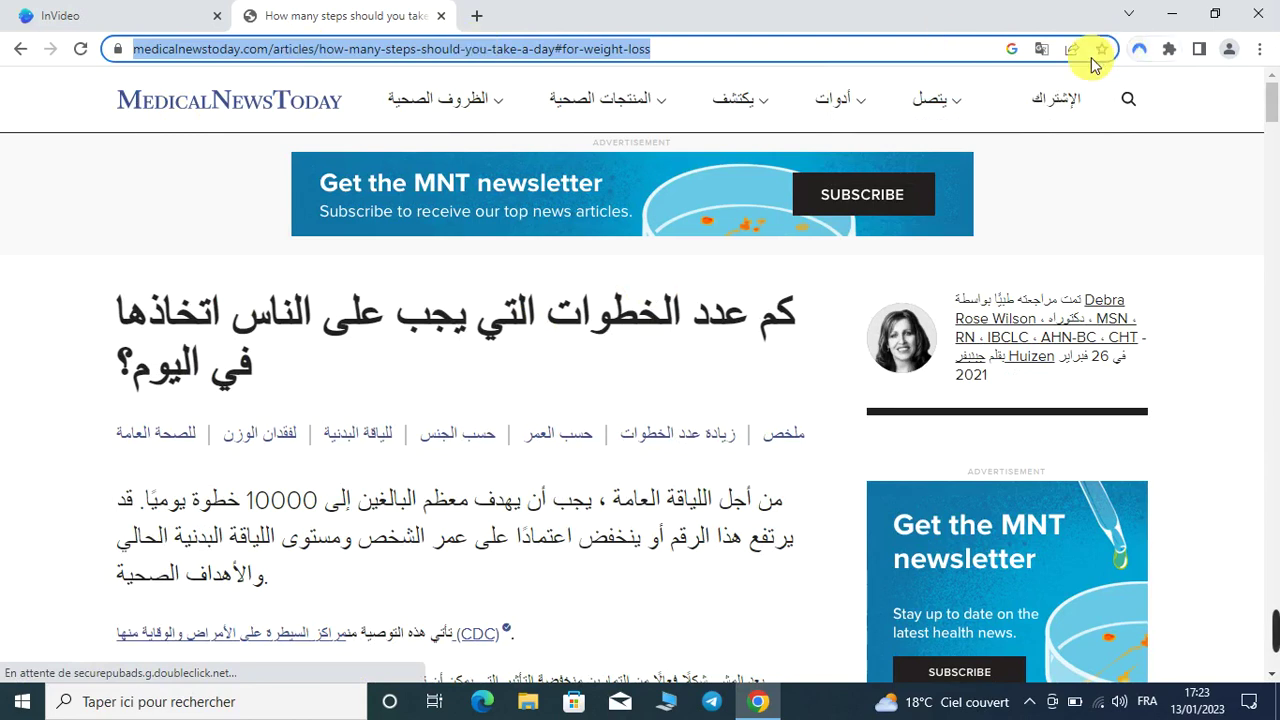
{"action": "left_click", "coordinate": [1041, 48]}
{"action": "left_click", "coordinate": [877, 100]}
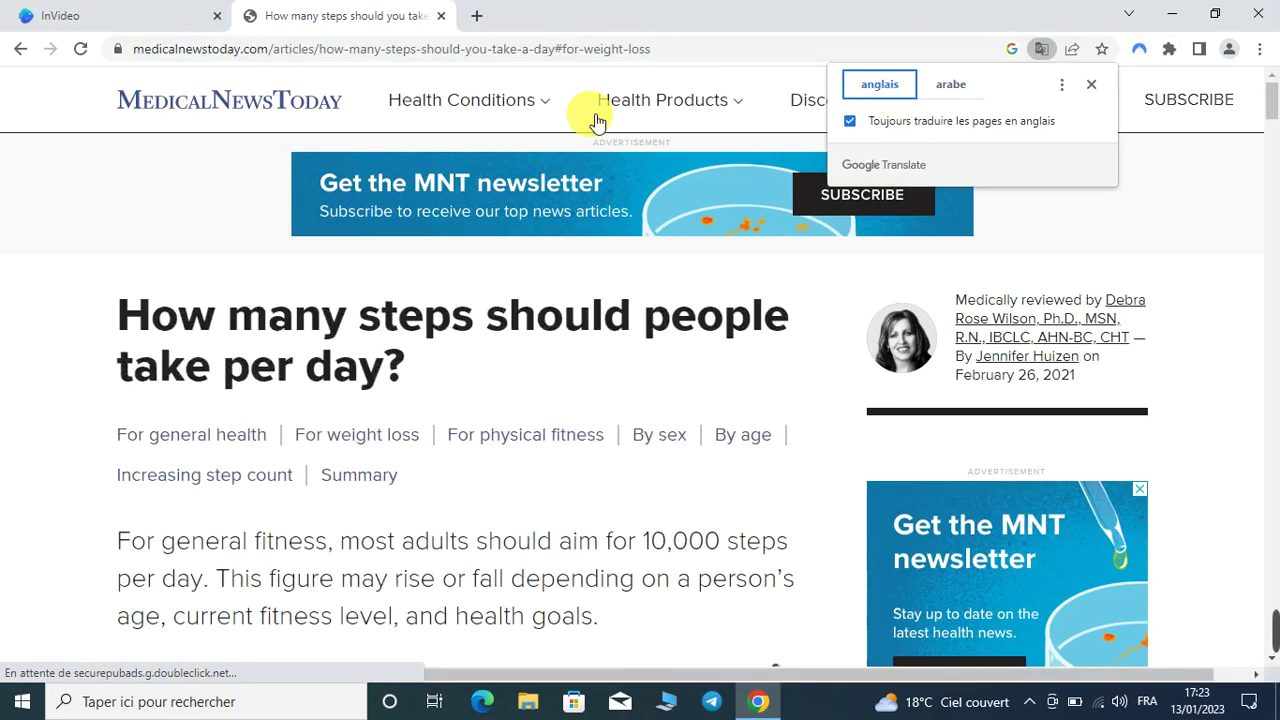
Copy the full web address of the Medical News Today article
{"action": "left_click", "coordinate": [457, 49]}
{"action": "right_click", "coordinate": [457, 60]}
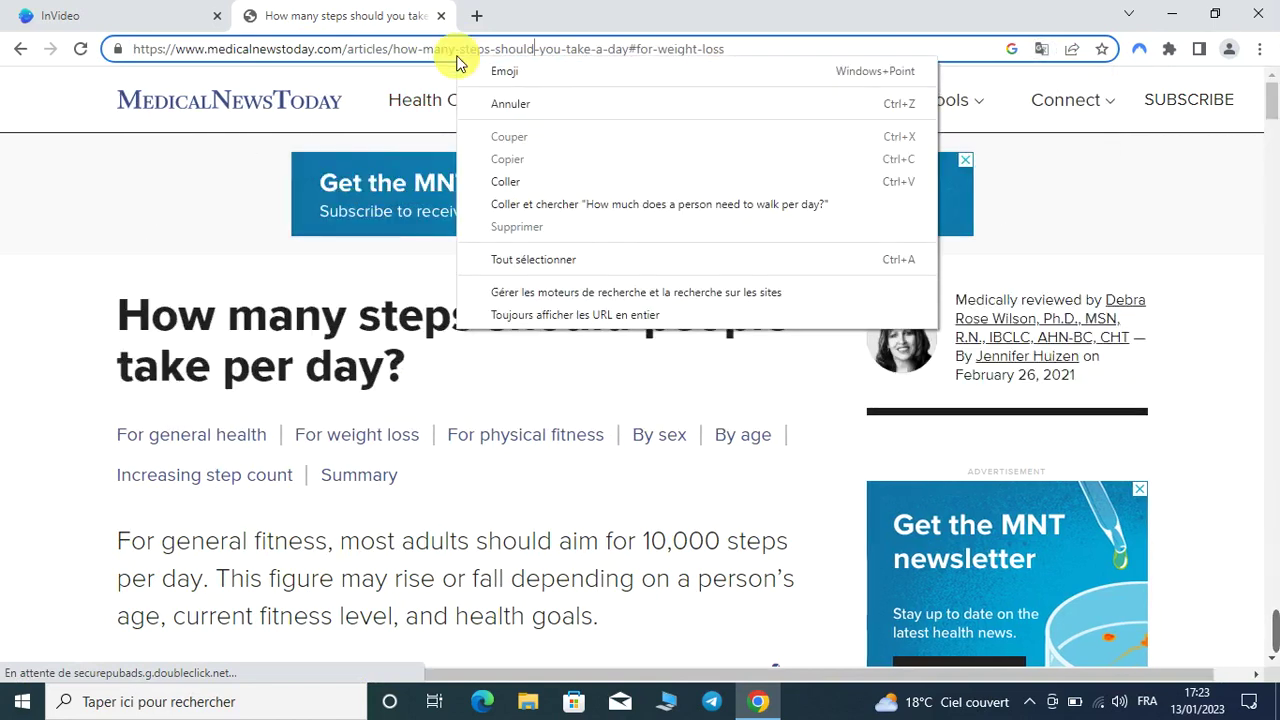
{"action": "left_click", "coordinate": [395, 60]}
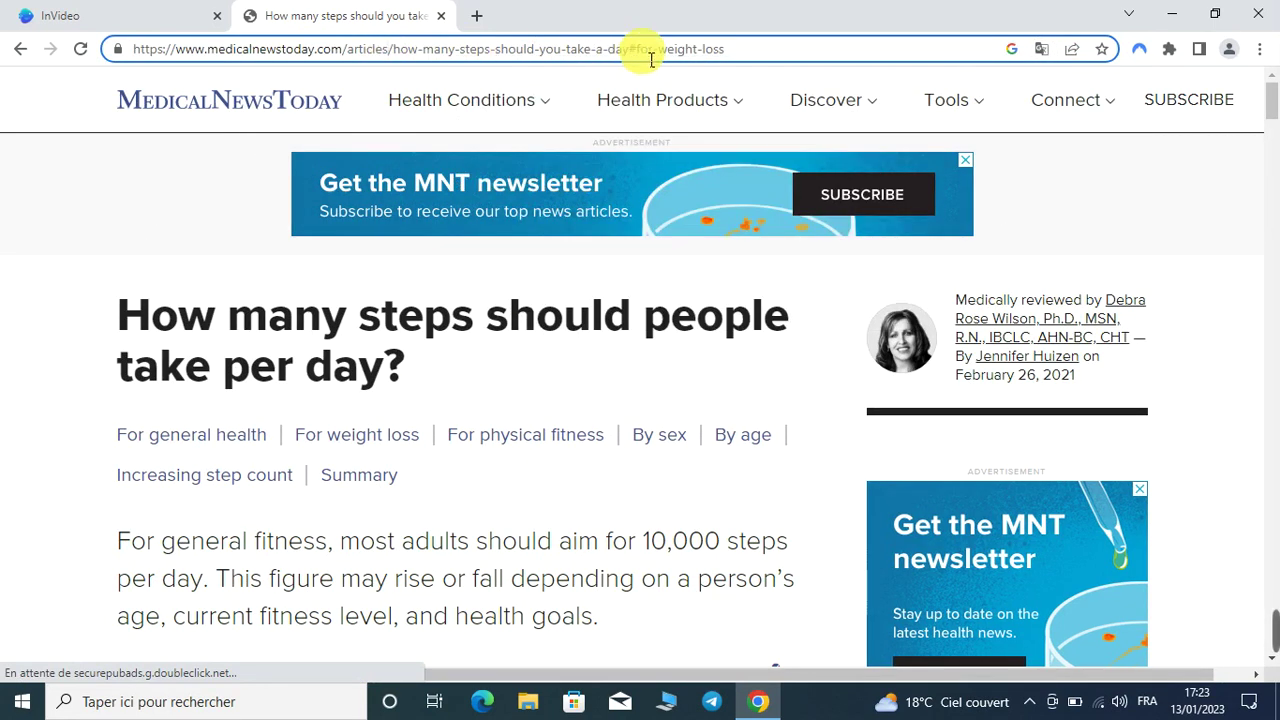
{"action": "left_click_drag", "start_coordinate": [749, 49], "coordinate": [128, 49]}
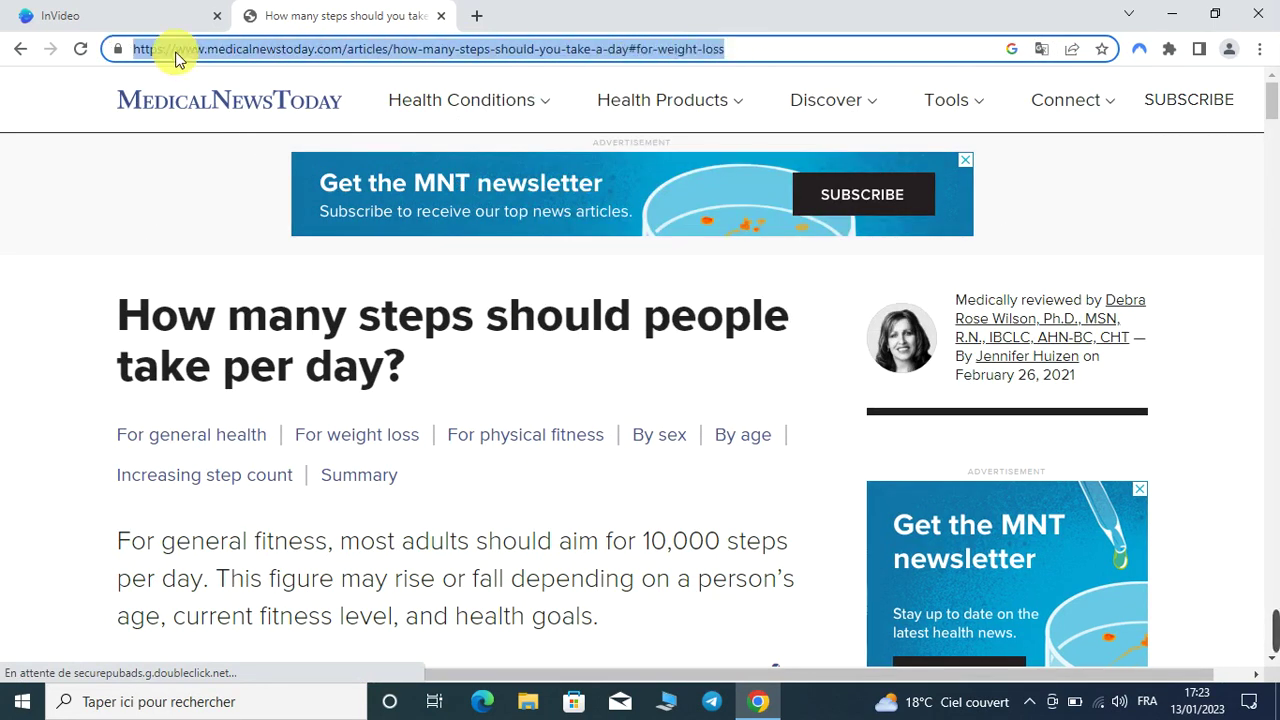
{"action": "right_click", "coordinate": [172, 52]}
{"action": "left_click", "coordinate": [255, 154]}
In InVideo, start a text-to-video project with the Fitness Promo template in Landscape (16:9) and keep the page in English
{"action": "left_click", "coordinate": [130, 22]}
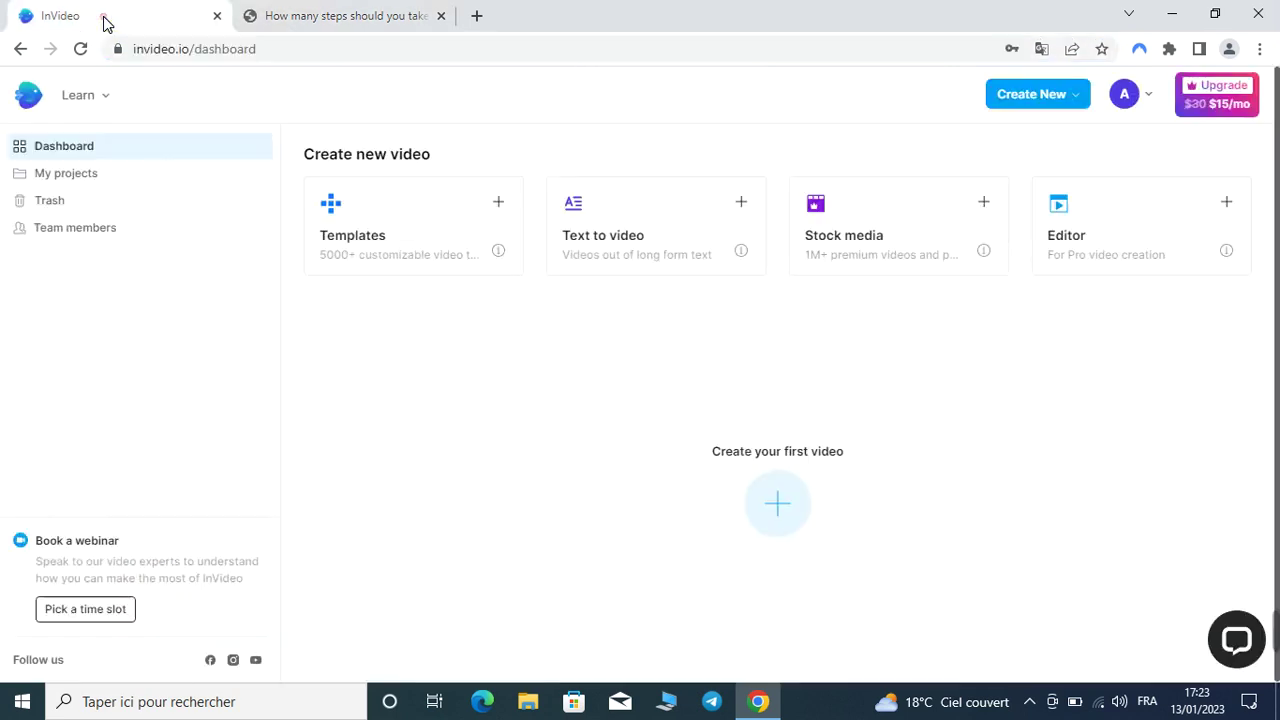
{"action": "left_click", "coordinate": [588, 238]}
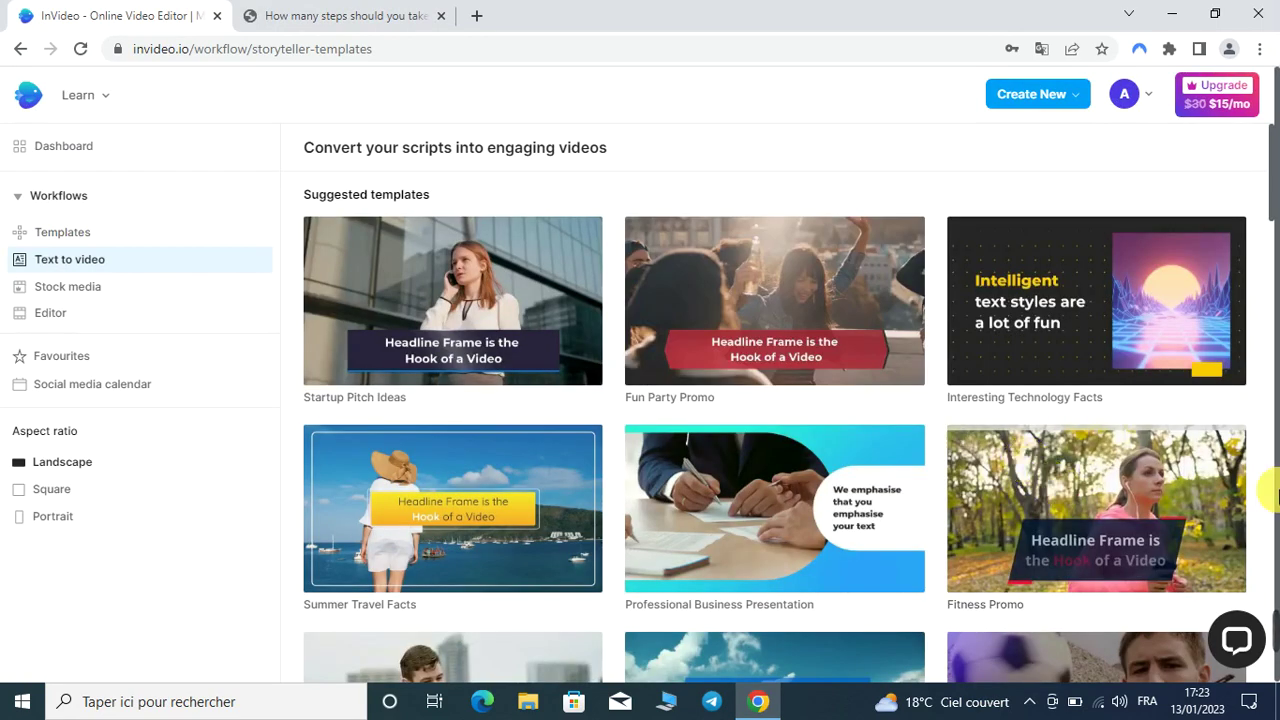
{"action": "left_click", "coordinate": [1085, 485]}
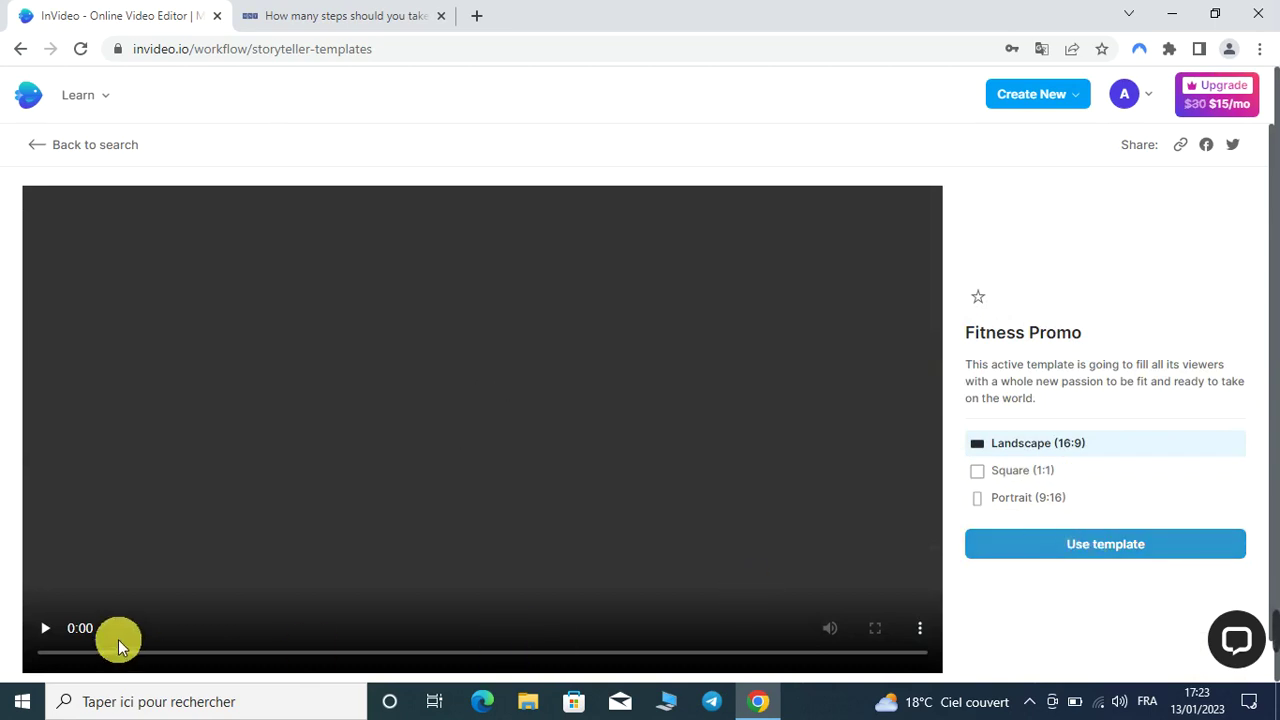
{"action": "left_click", "coordinate": [1093, 553]}
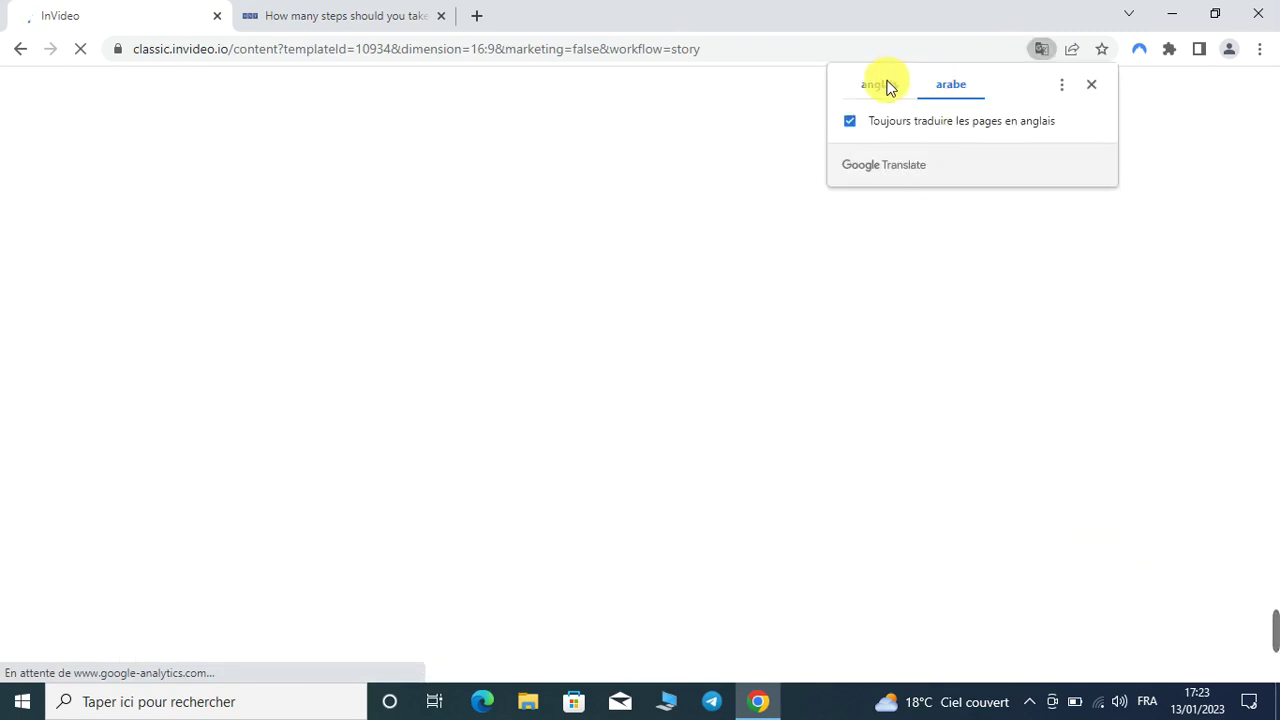
{"action": "left_click", "coordinate": [884, 86]}
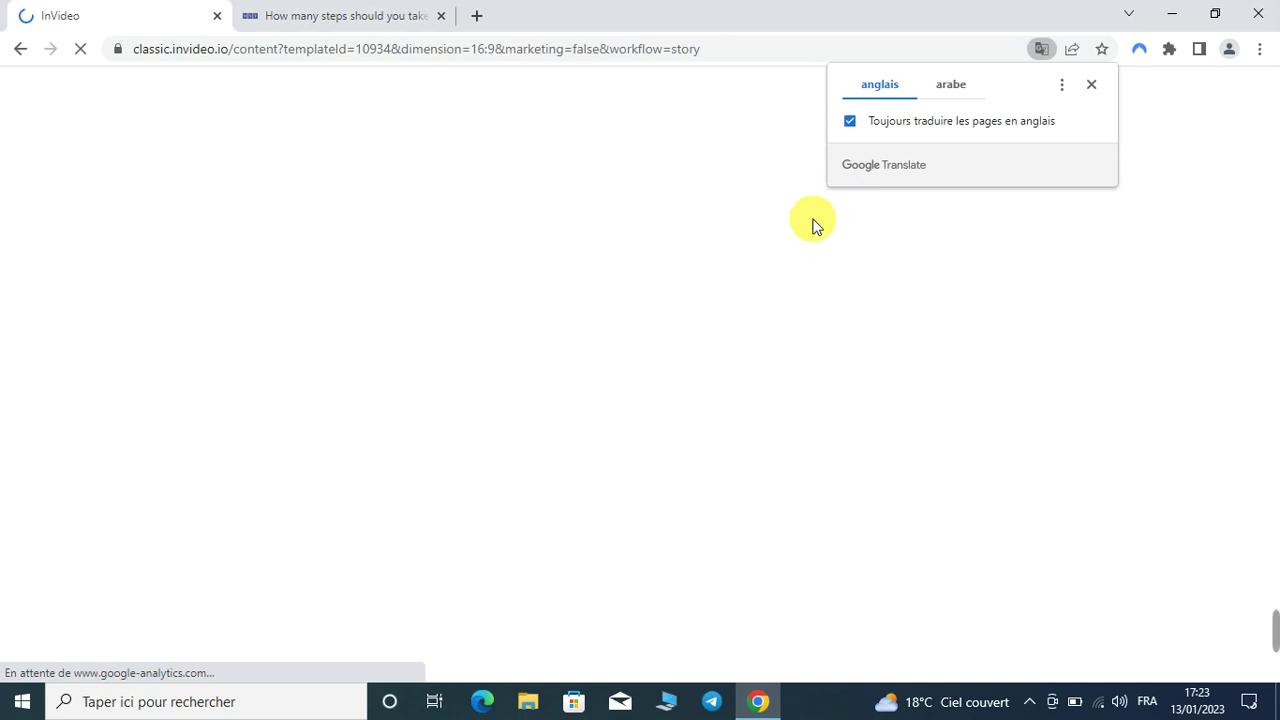
Switch the computer's Wi-Fi connection to the D-Link network and return to the InVideo page
{"action": "left_click", "coordinate": [1101, 704]}
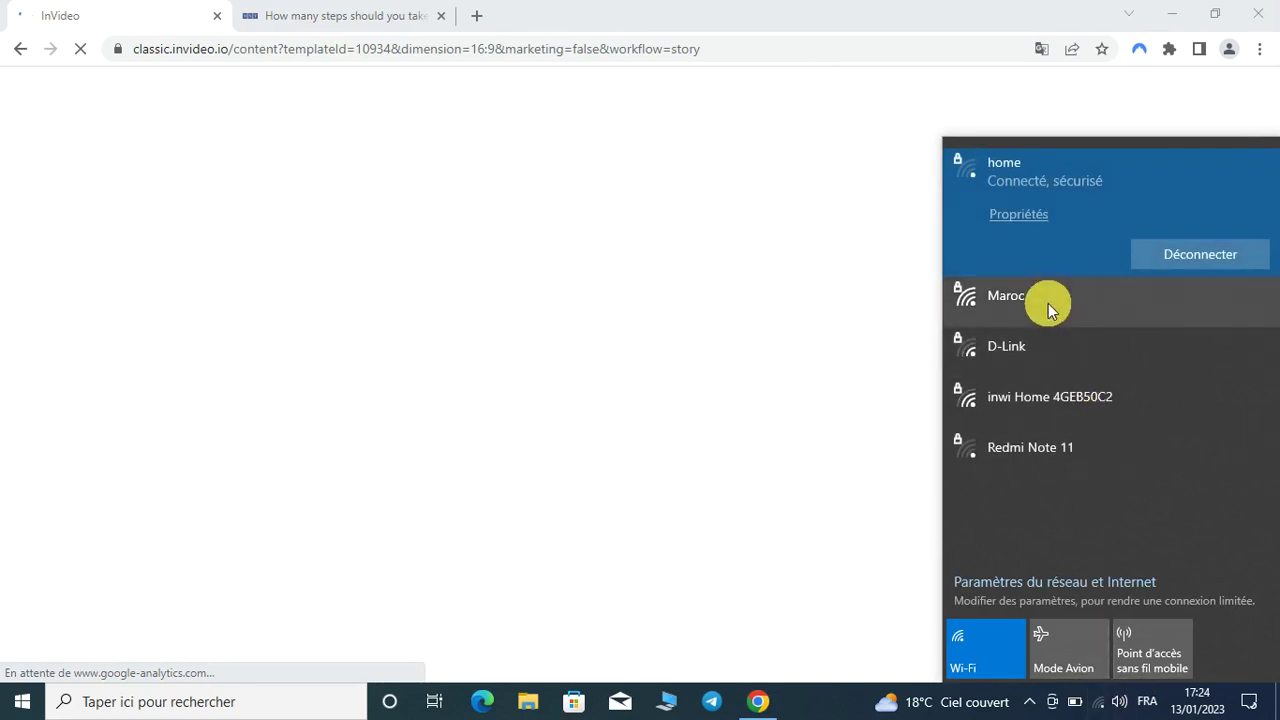
{"action": "left_click", "coordinate": [1043, 346]}
{"action": "left_click", "coordinate": [1154, 356]}
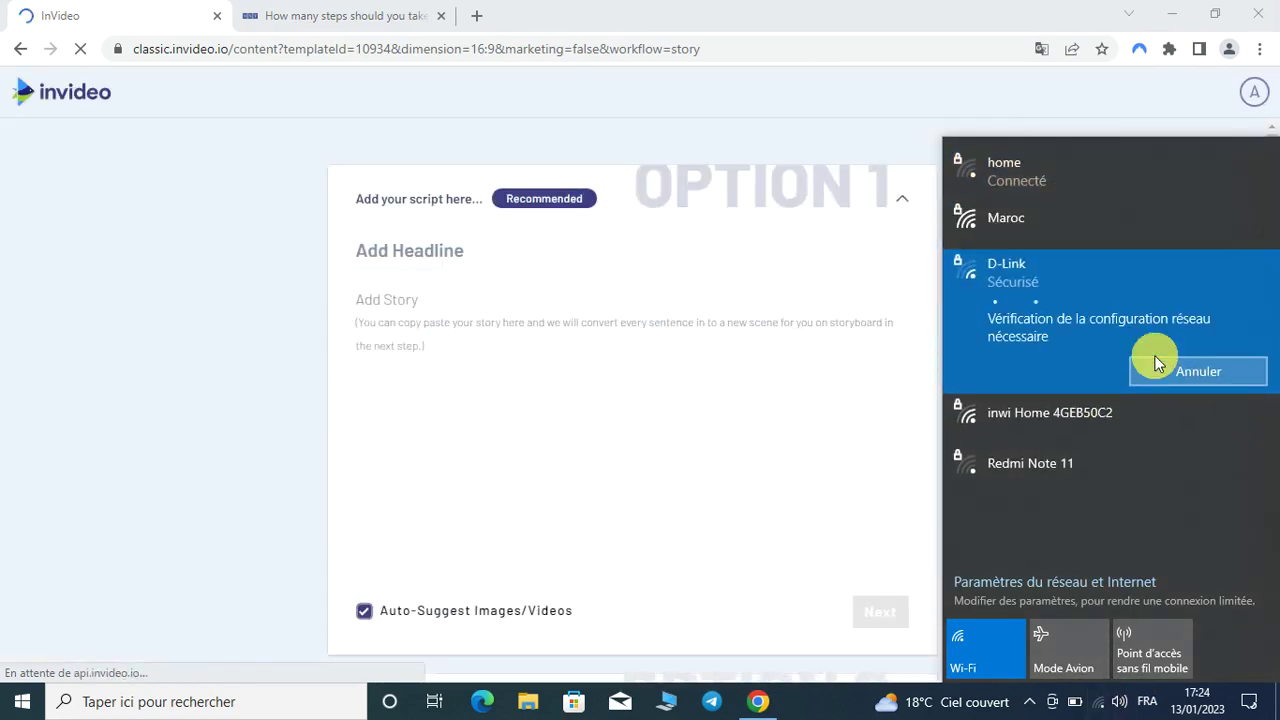
{"action": "left_click", "coordinate": [185, 397]}
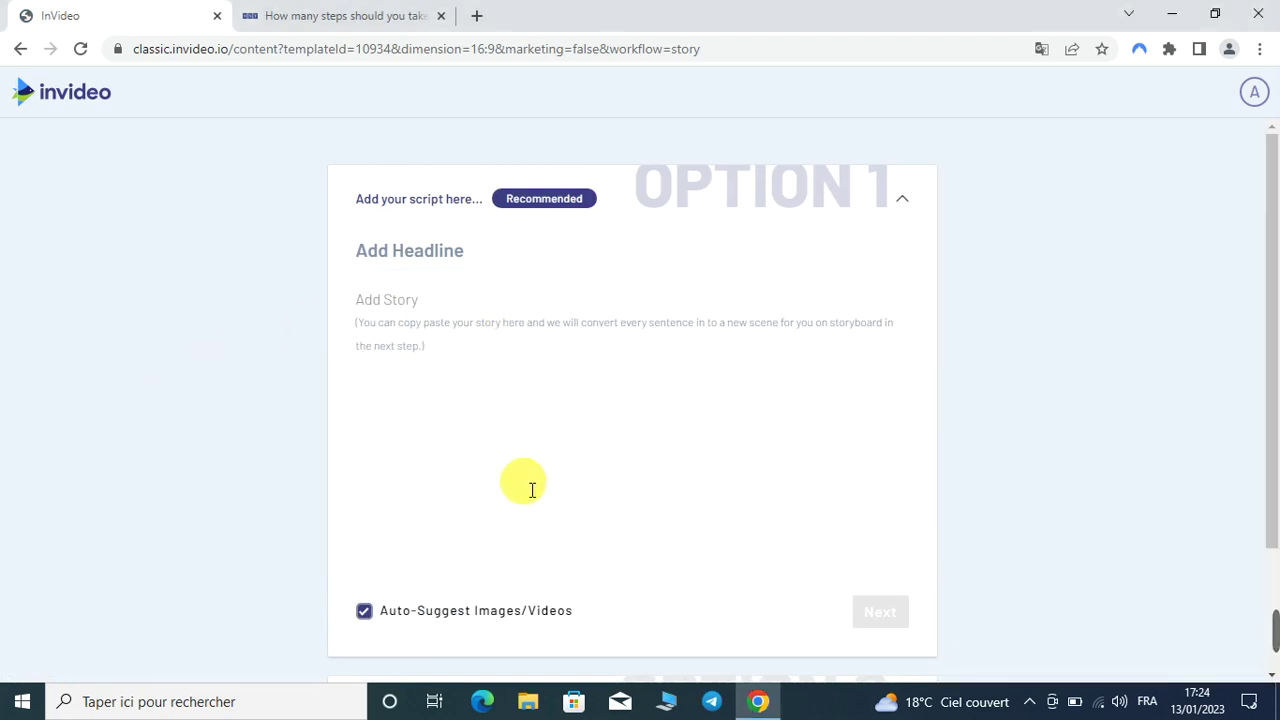
Choose the option to build the video from a URL and paste the copied article address
{"action": "scroll", "coordinate": [523, 486], "scroll_direction": "down", "scroll_amount": 2}
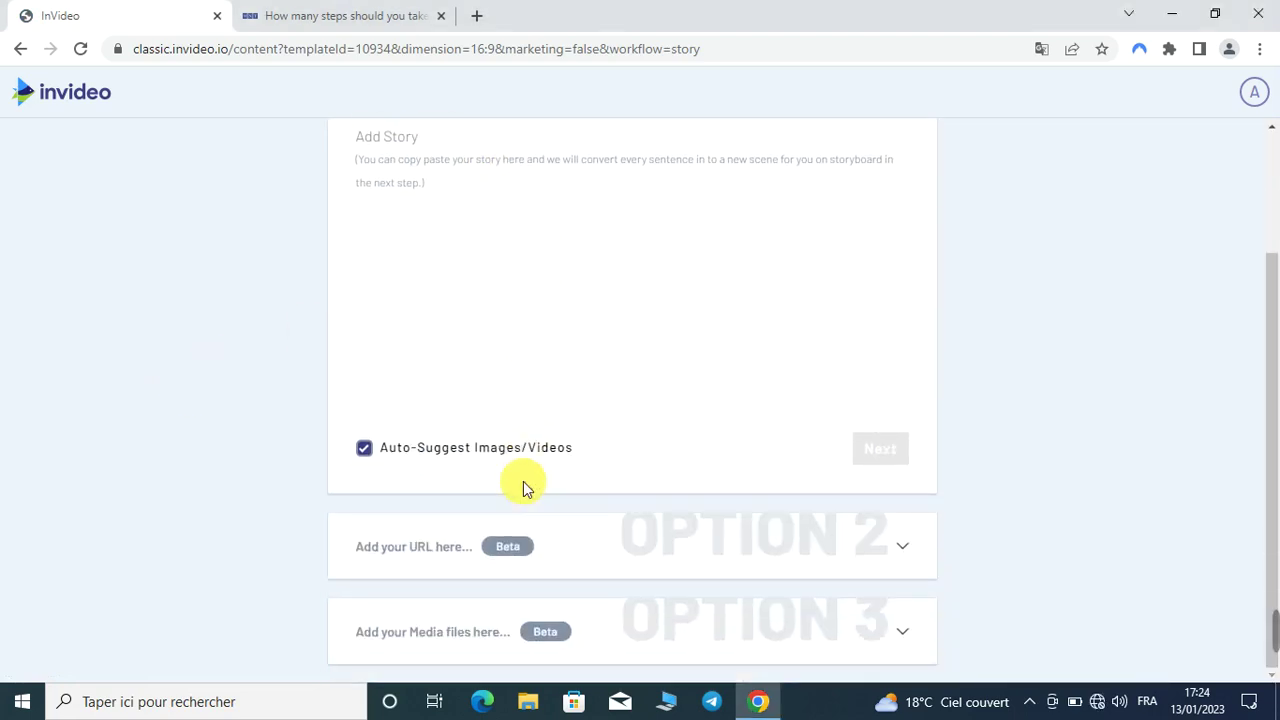
{"action": "left_click", "coordinate": [477, 543]}
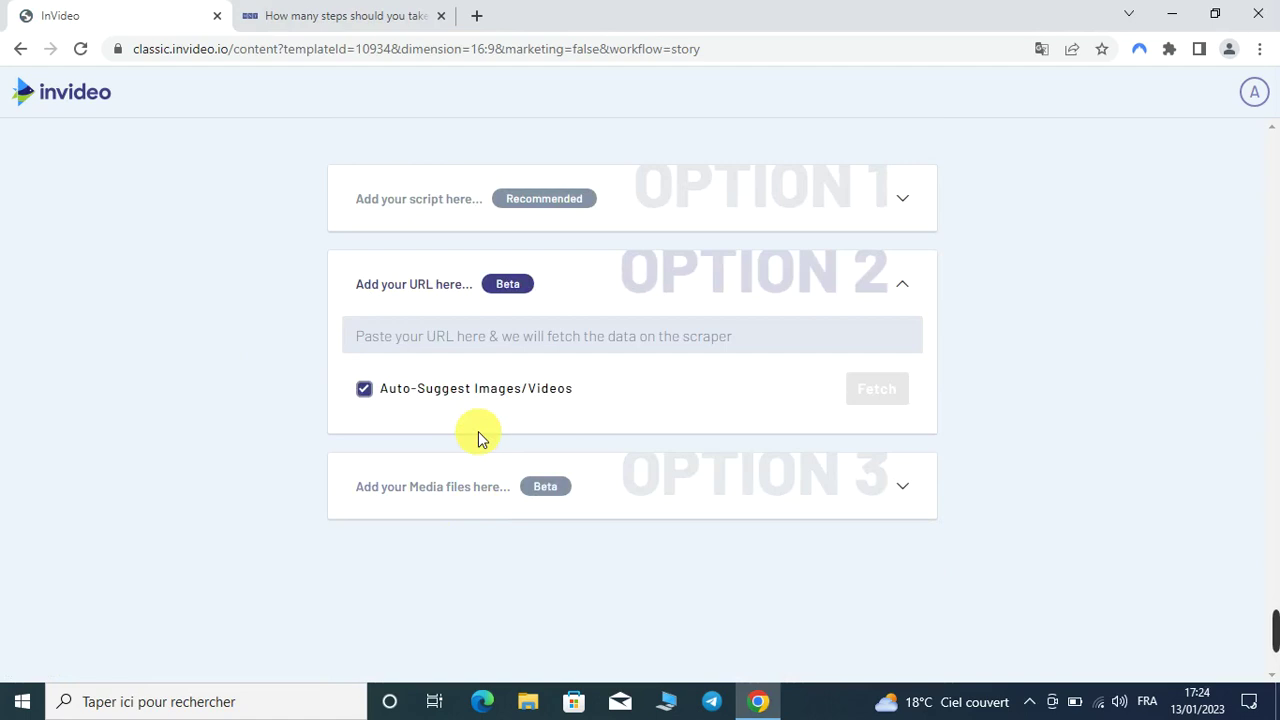
{"action": "left_click", "coordinate": [440, 336]}
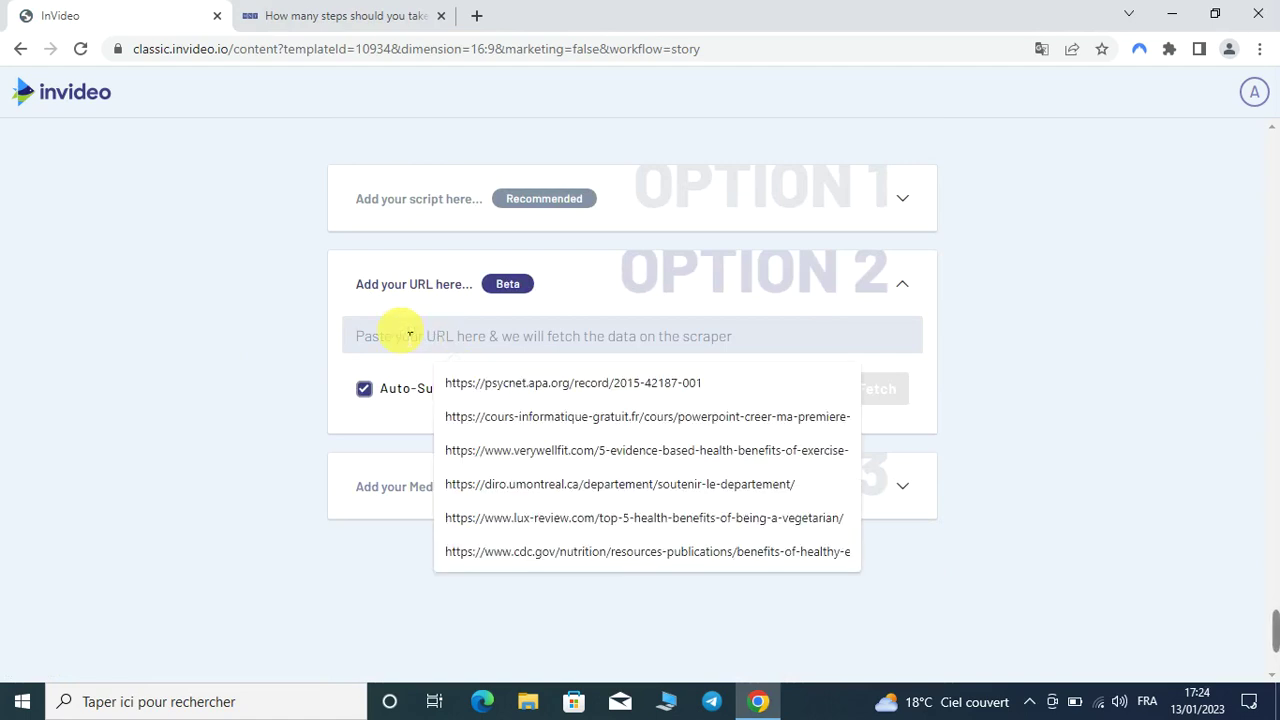
{"action": "right_click", "coordinate": [409, 334]}
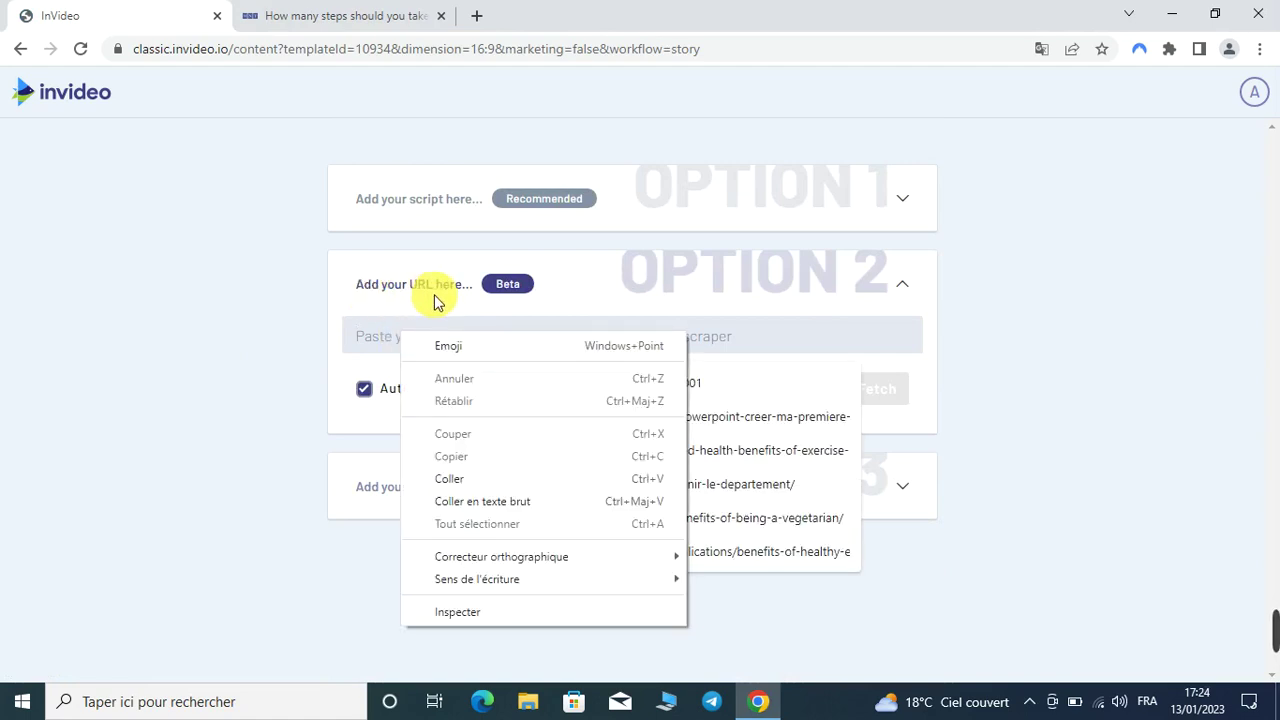
{"action": "left_click", "coordinate": [390, 336]}
{"action": "right_click", "coordinate": [405, 333]}
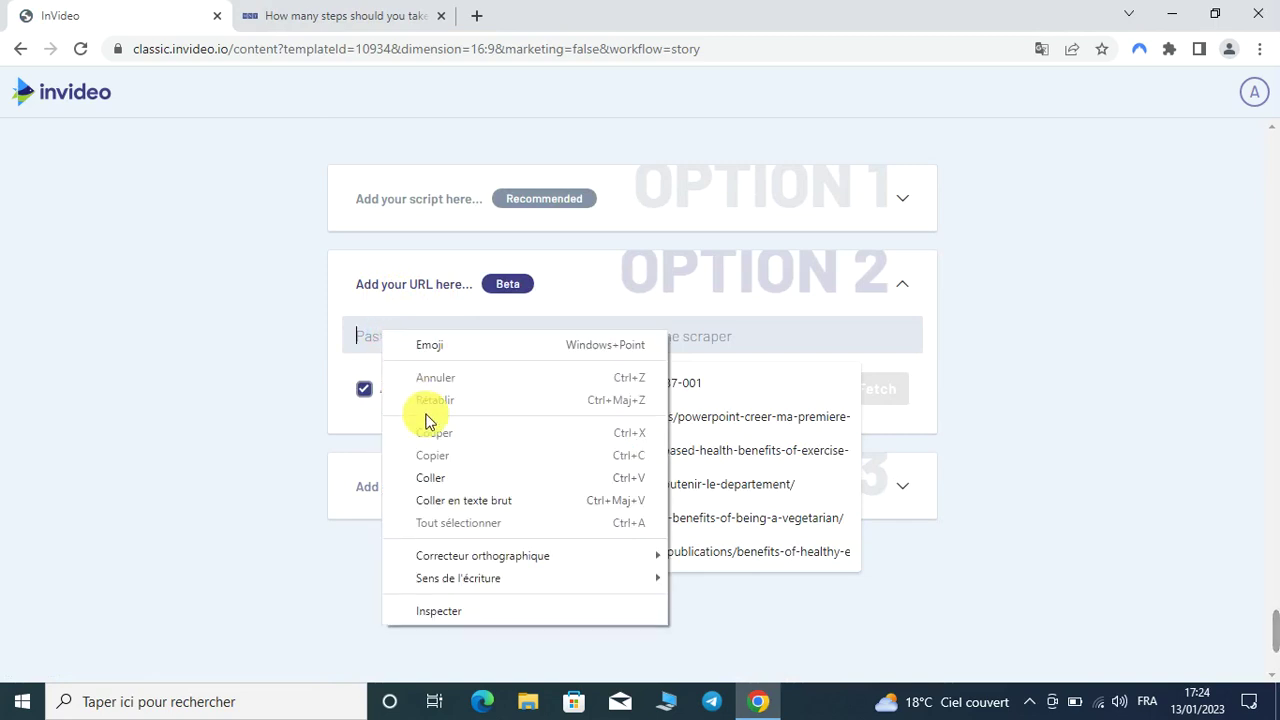
{"action": "left_click", "coordinate": [437, 478]}
Glance back over the source article and fetch its text into InVideo from the pasted URL
{"action": "left_click", "coordinate": [410, 16]}
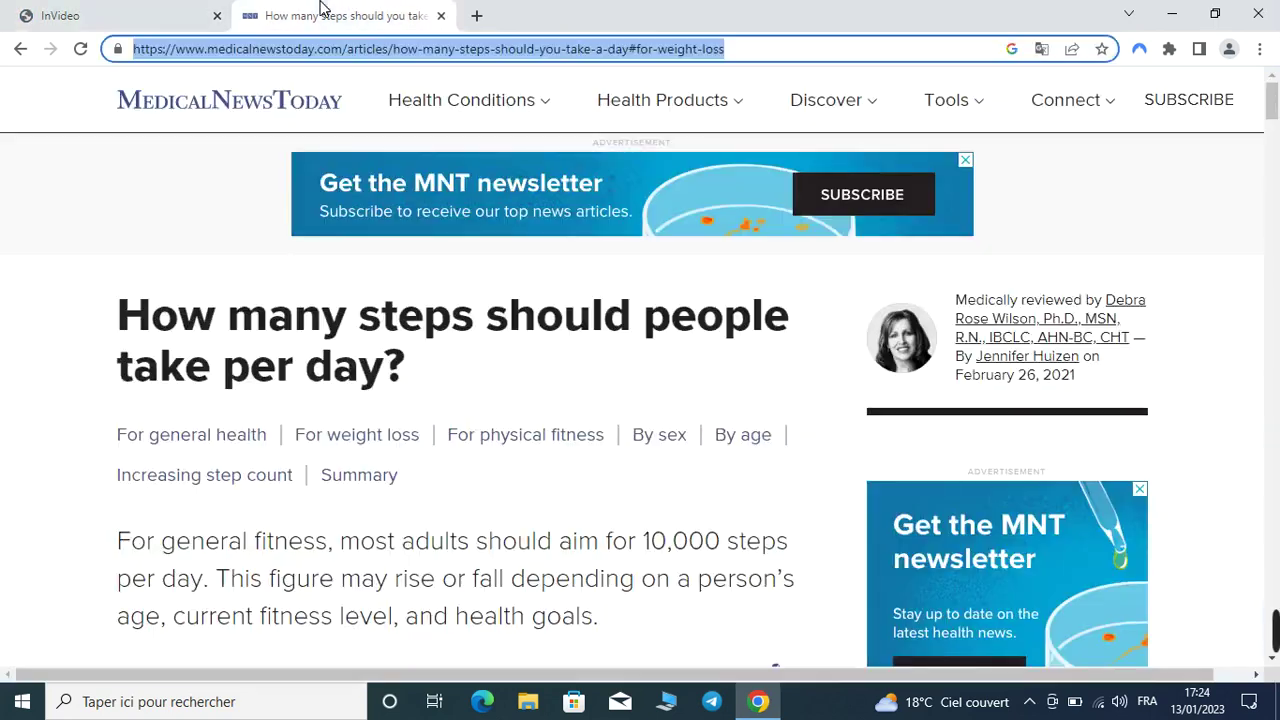
{"action": "scroll", "coordinate": [437, 630], "scroll_direction": "down", "scroll_amount": 15}
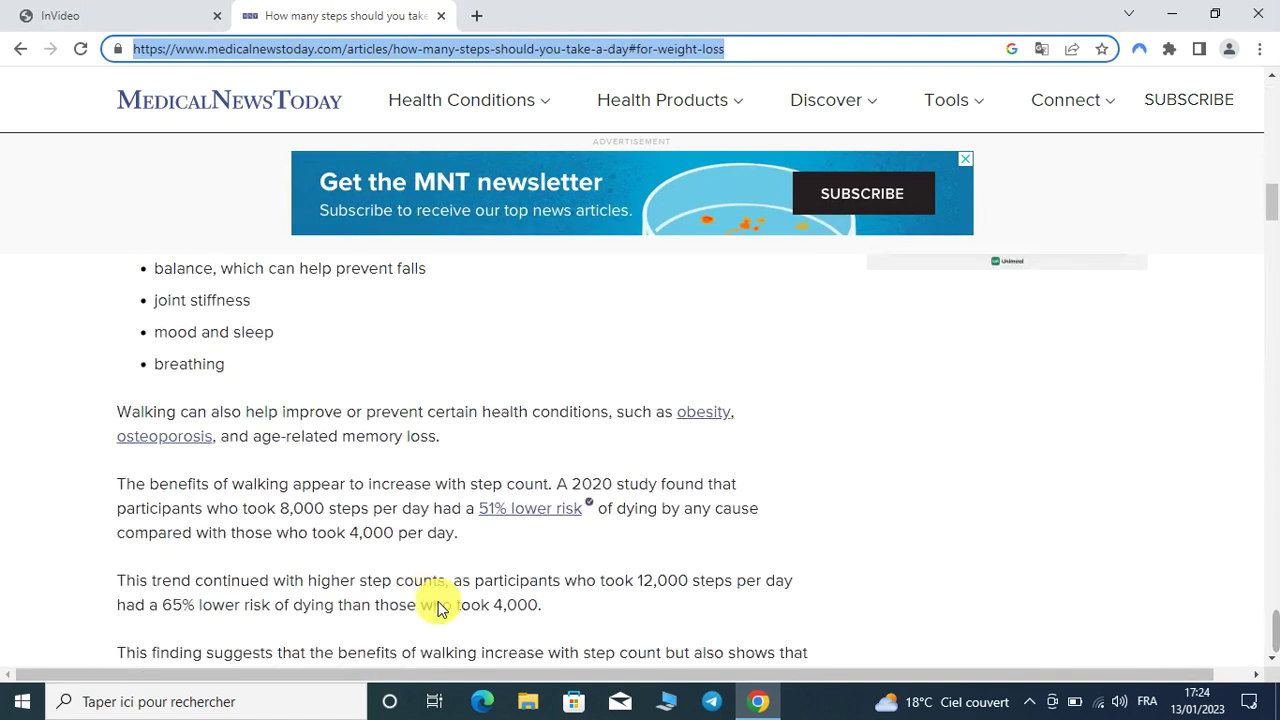
{"action": "scroll", "coordinate": [437, 605], "scroll_direction": "up", "scroll_amount": 5}
{"action": "left_click", "coordinate": [155, 12]}
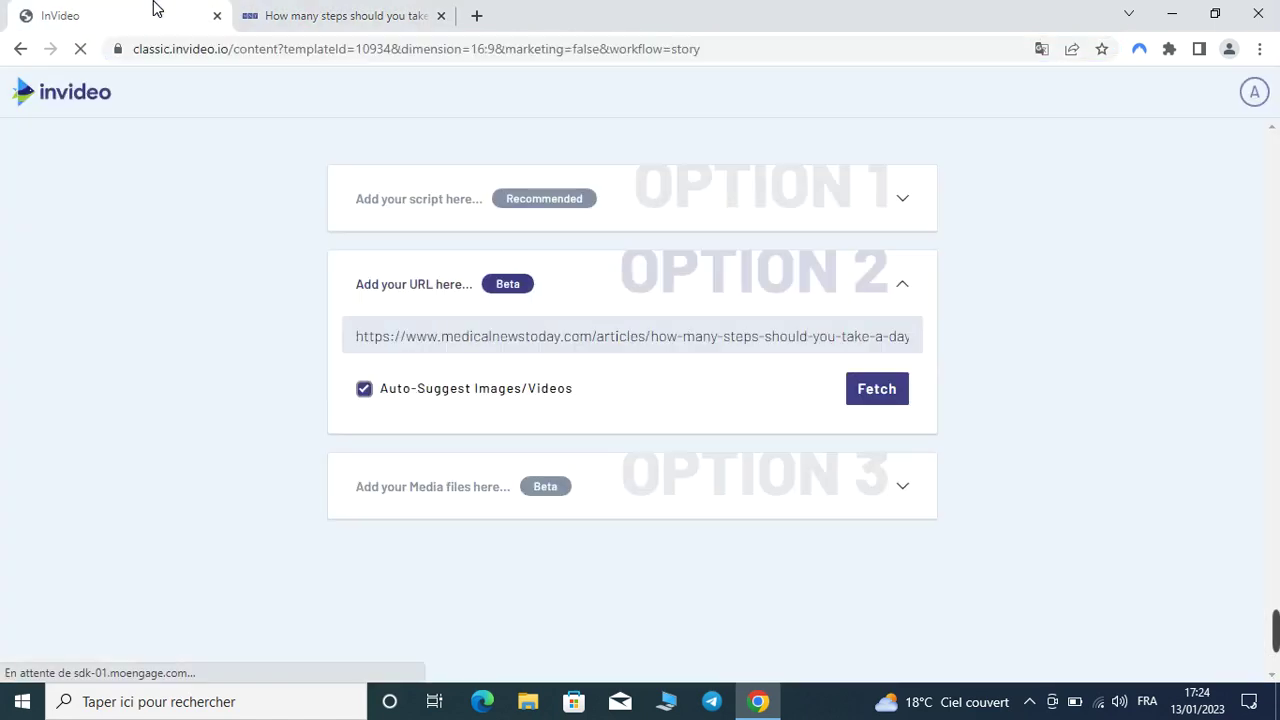
{"action": "left_click", "coordinate": [872, 404]}
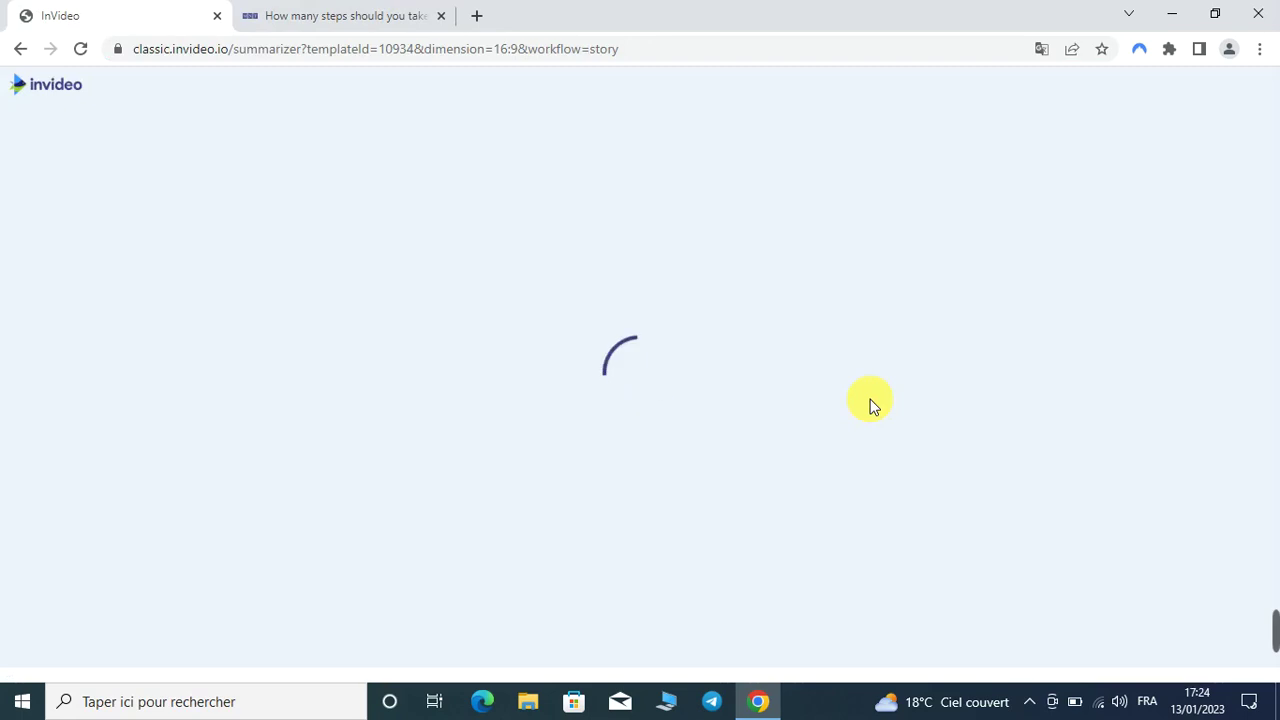
Look through the fetched article text and auto-summarize it into scenes
{"action": "scroll", "coordinate": [488, 407], "scroll_direction": "down", "scroll_amount": 10}
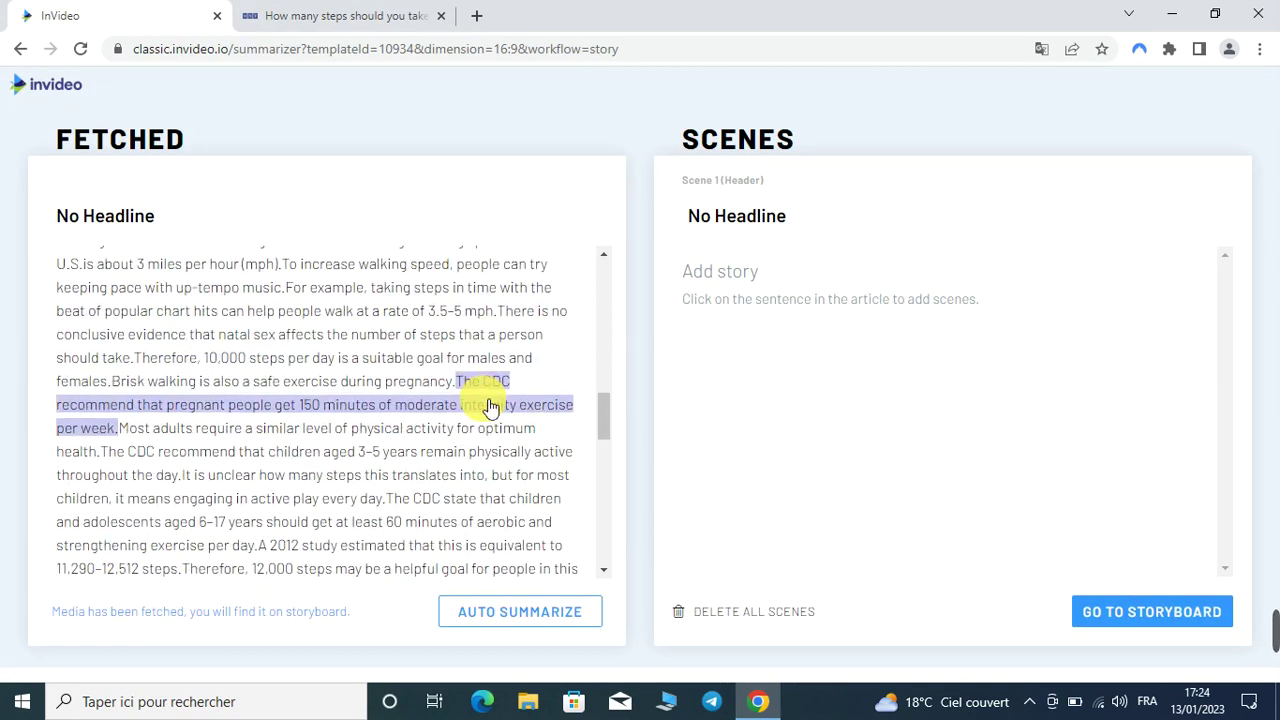
{"action": "scroll", "coordinate": [490, 407], "scroll_direction": "down", "scroll_amount": 15}
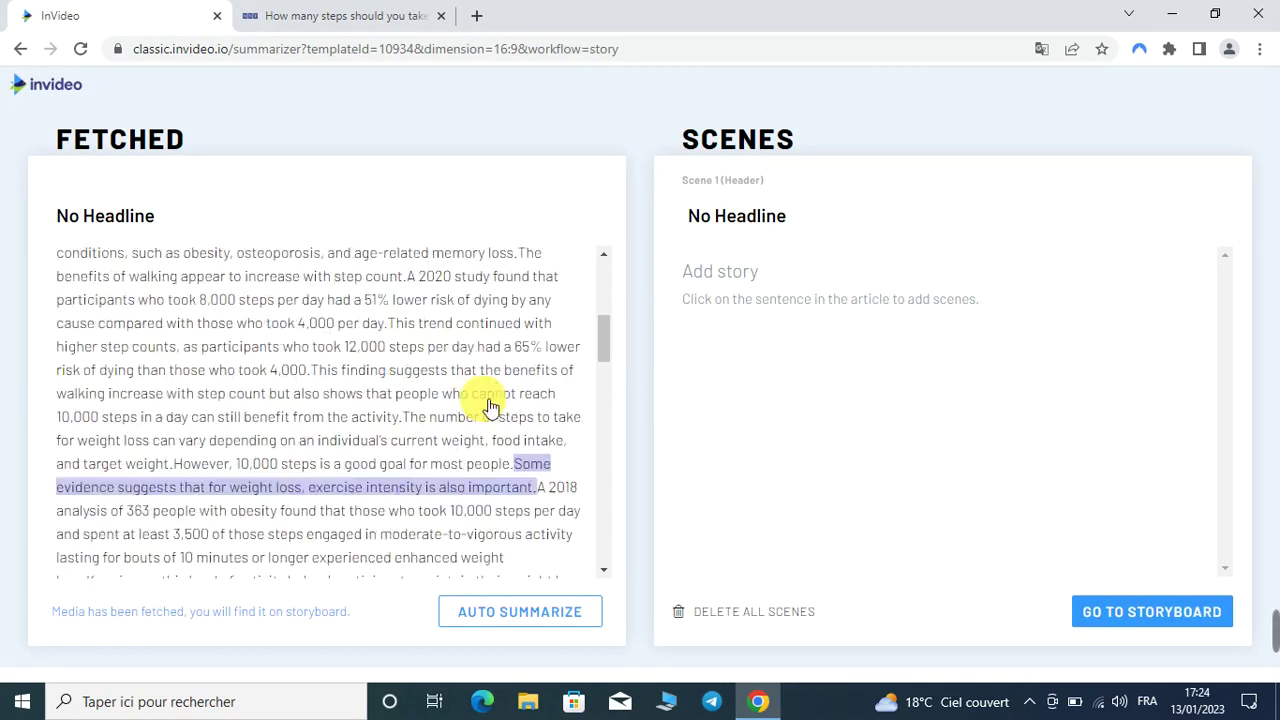
{"action": "scroll", "coordinate": [490, 407], "scroll_direction": "up", "scroll_amount": 5}
{"action": "scroll", "coordinate": [490, 405], "scroll_direction": "down", "scroll_amount": 10}
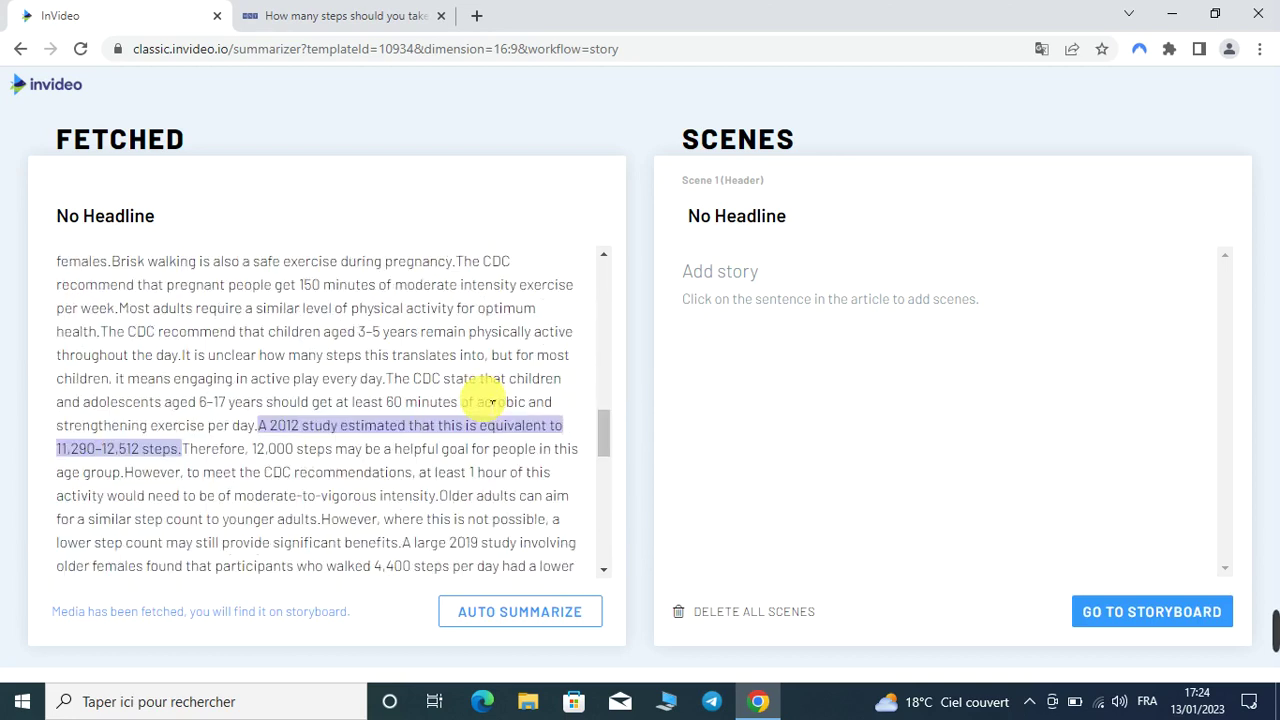
{"action": "scroll", "coordinate": [330, 380], "scroll_direction": "up", "scroll_amount": 5}
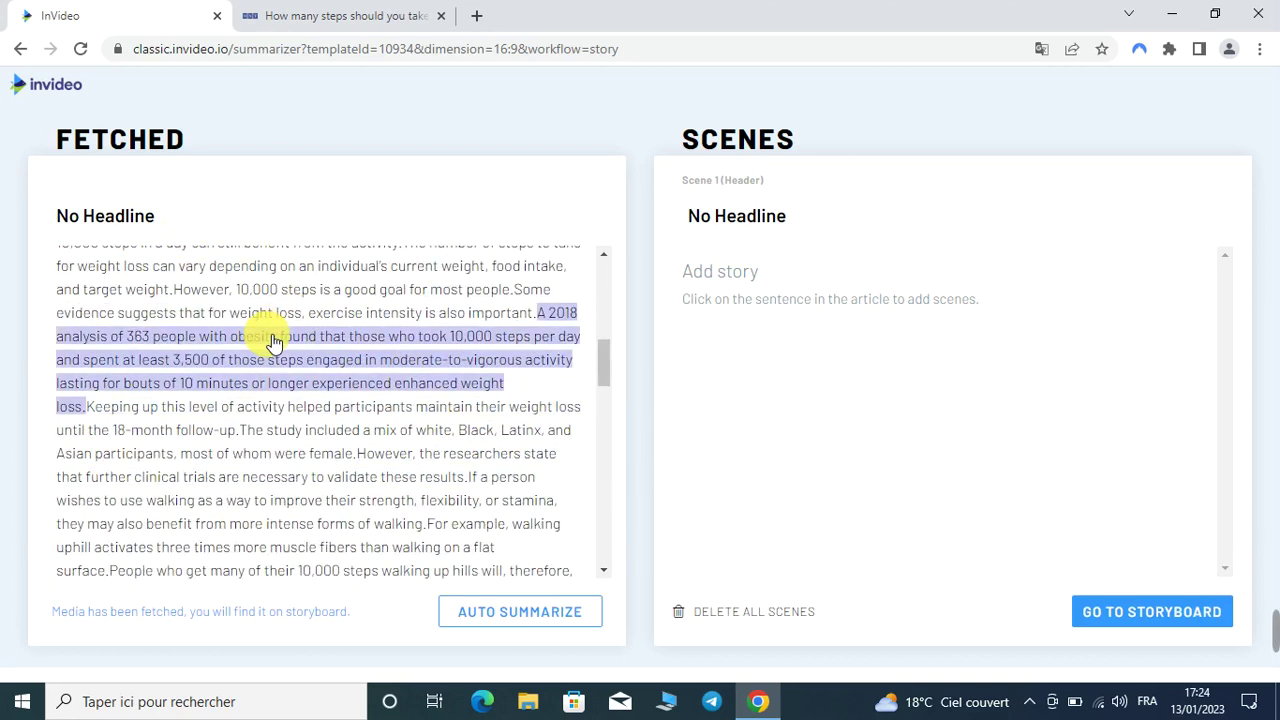
{"action": "left_click", "coordinate": [524, 630]}
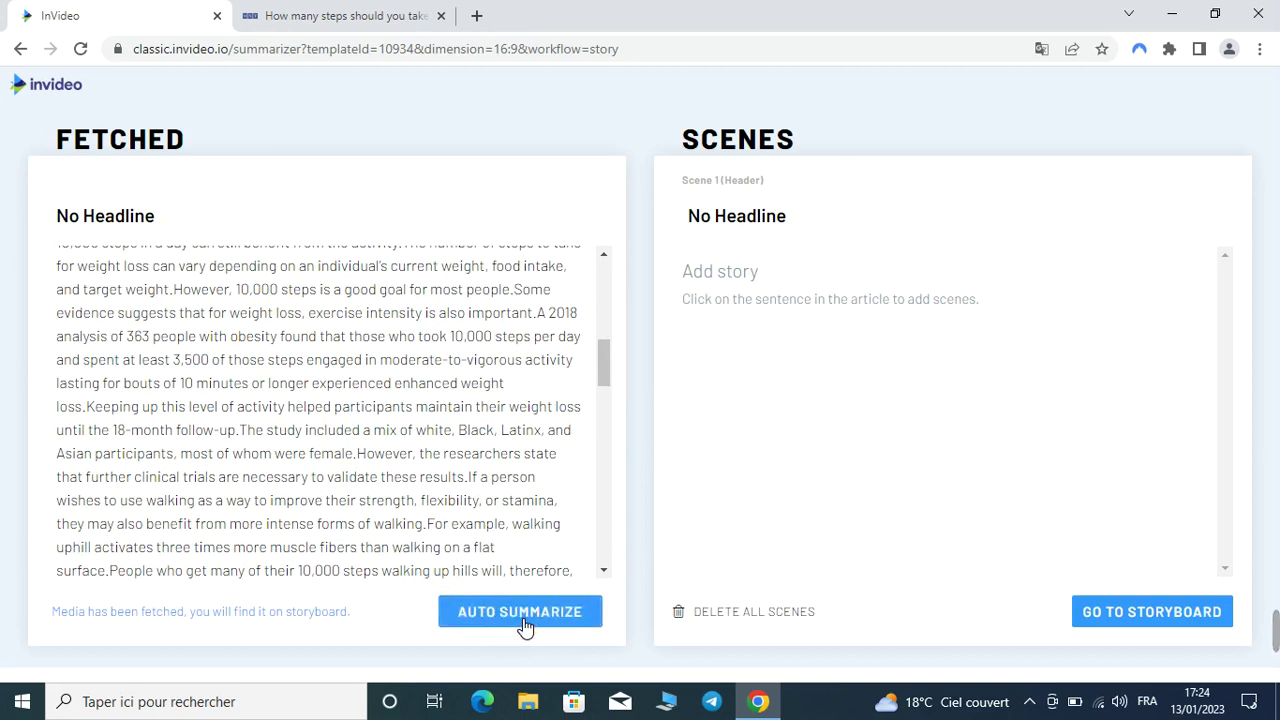
Review the auto-summarized scenes, continue to the storyboard and accept the notice about script length
{"action": "scroll", "coordinate": [820, 372], "scroll_direction": "down", "scroll_amount": 12}
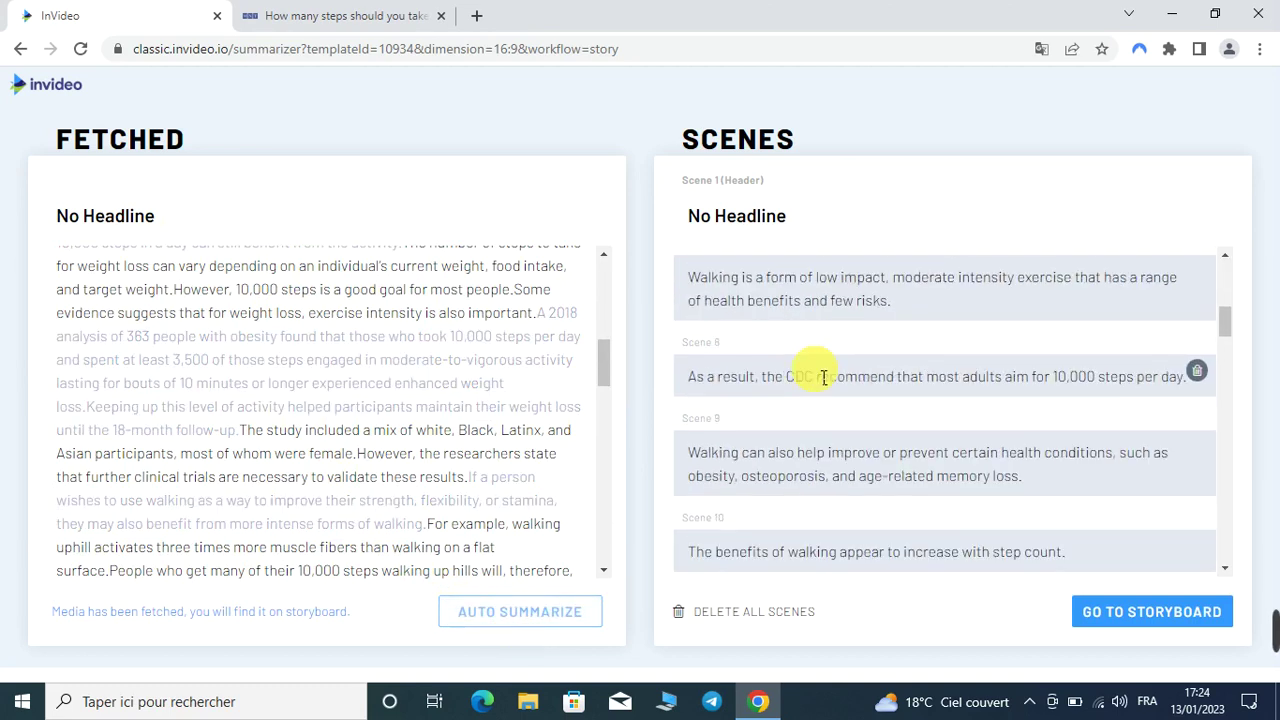
{"action": "scroll", "coordinate": [822, 374], "scroll_direction": "down", "scroll_amount": 12}
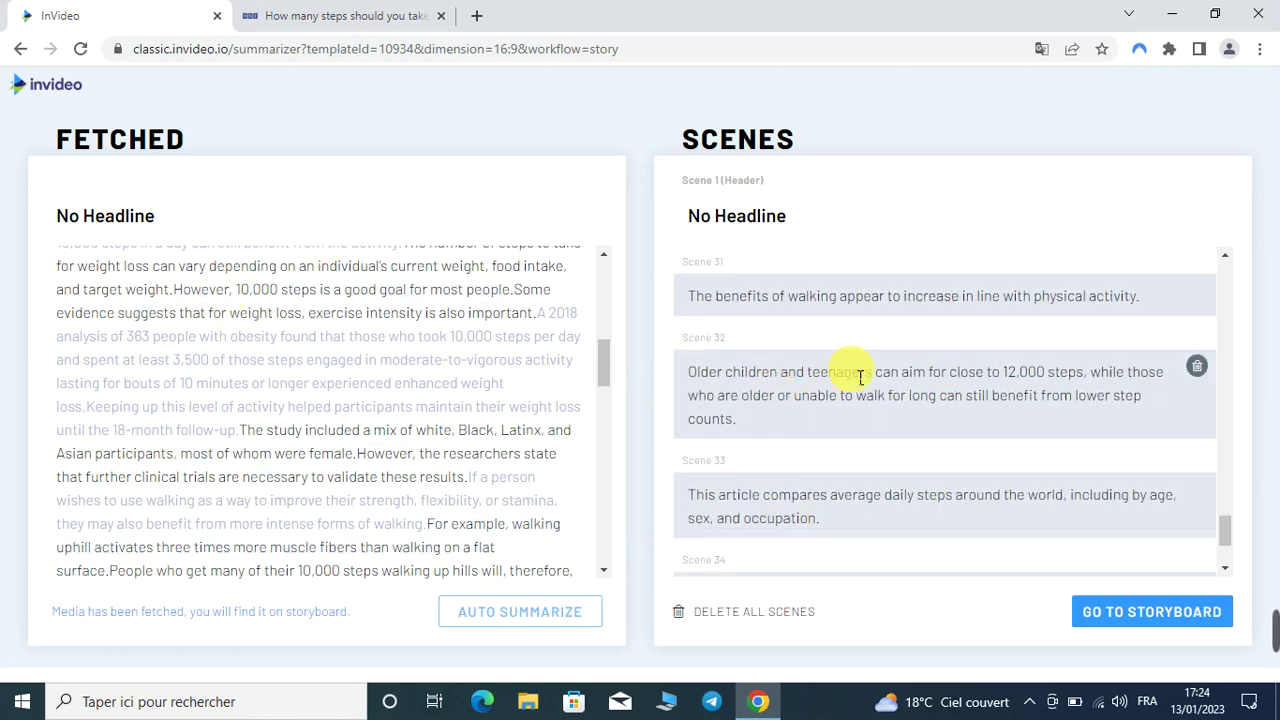
{"action": "scroll", "coordinate": [885, 460], "scroll_direction": "up", "scroll_amount": 10}
{"action": "scroll", "coordinate": [885, 460], "scroll_direction": "up", "scroll_amount": 14}
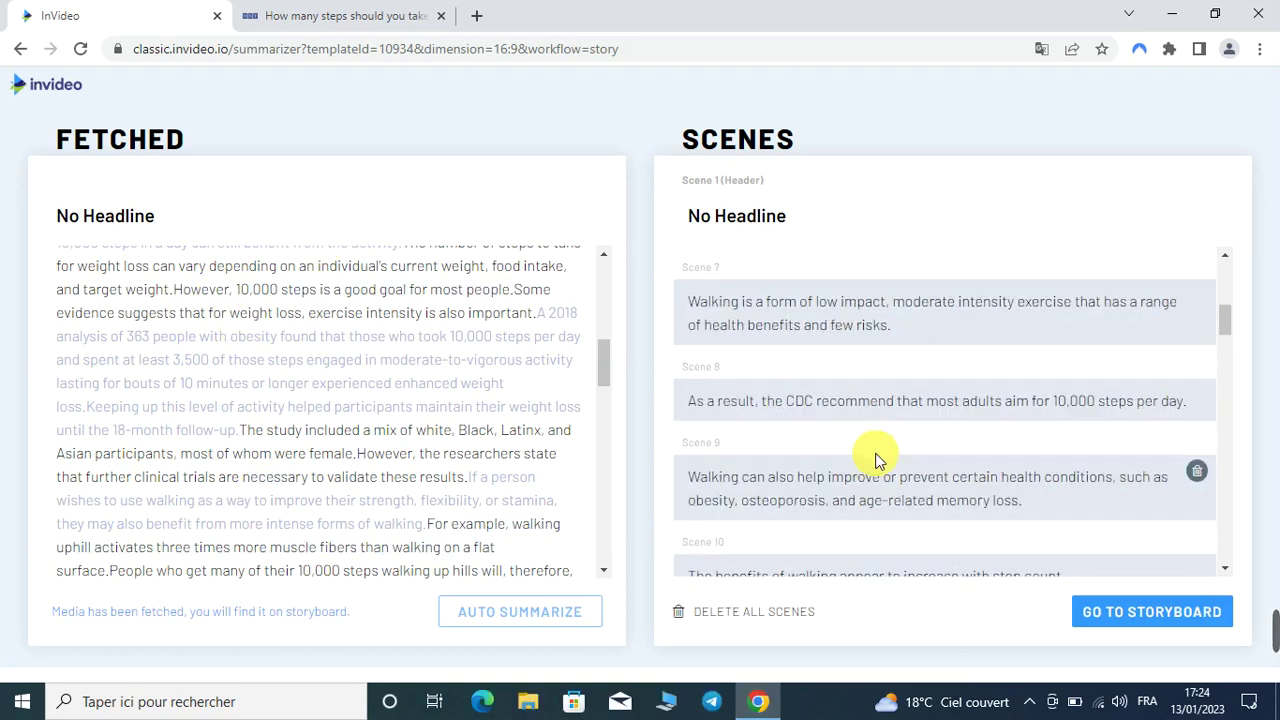
{"action": "left_click", "coordinate": [1136, 614]}
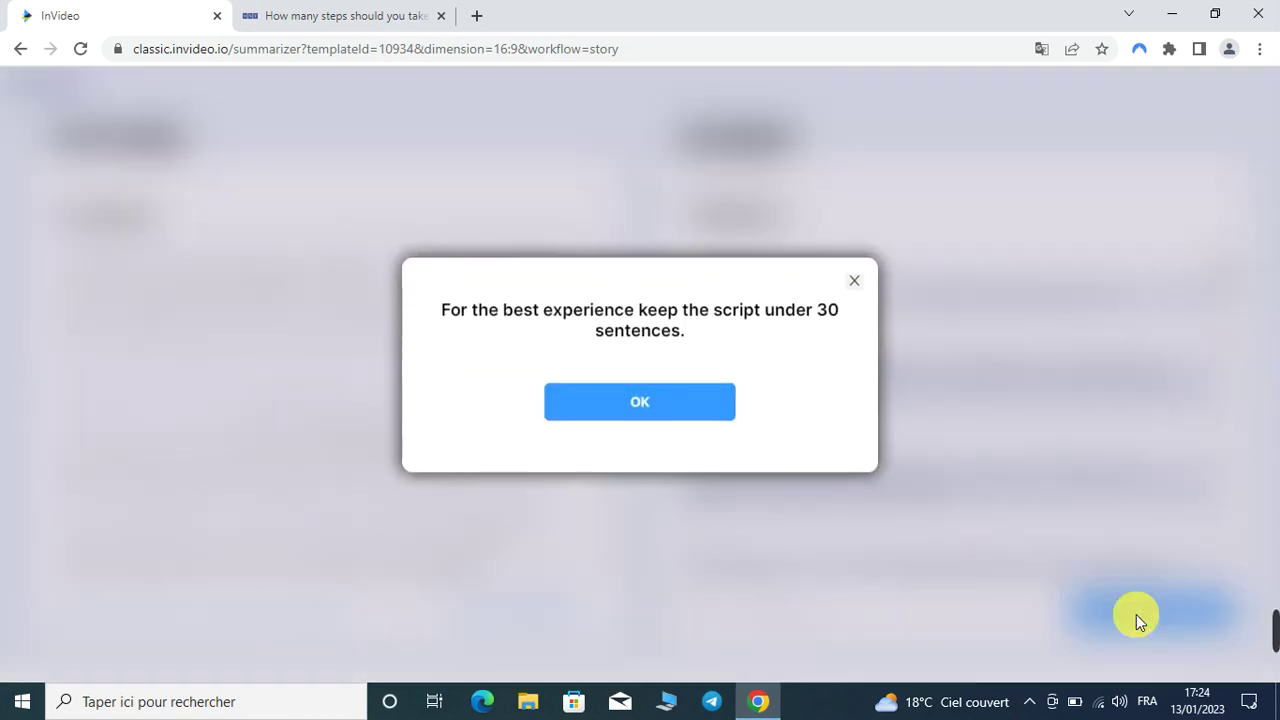
{"action": "left_click", "coordinate": [684, 422]}
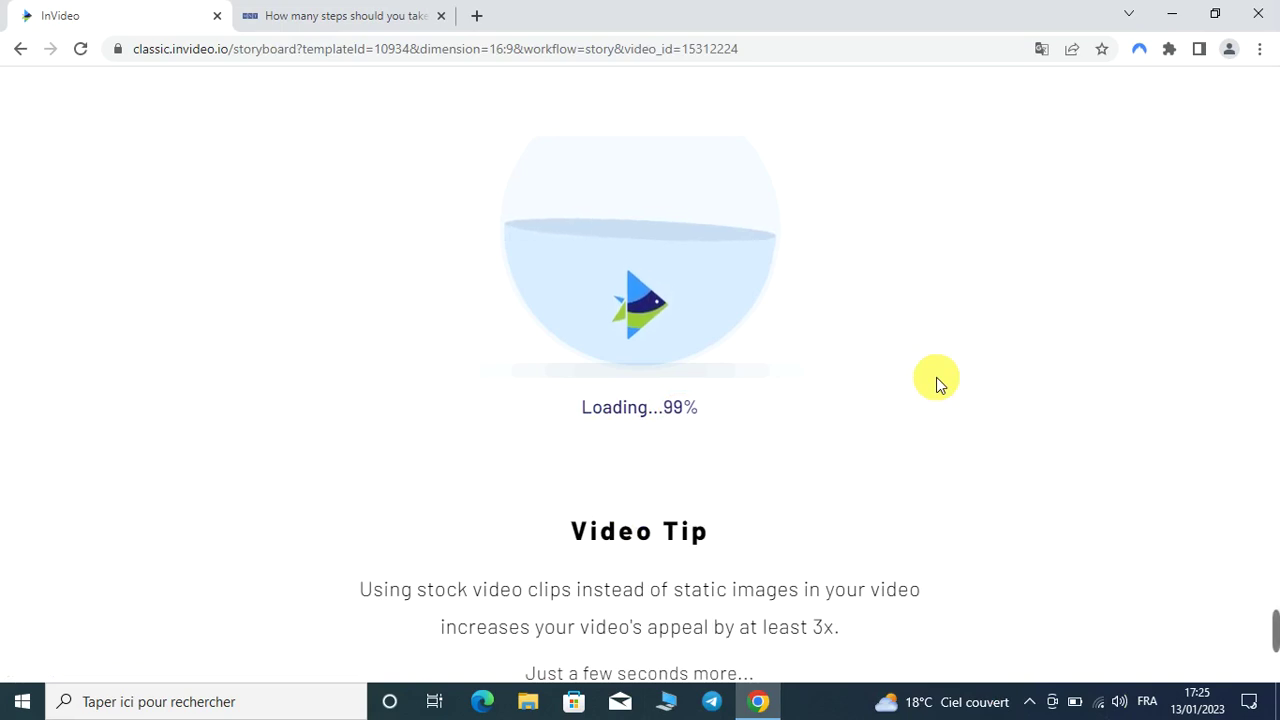
Look through the generated storyboard, checking the script and the text placed on the individual scenes
{"action": "left_click", "coordinate": [738, 255]}
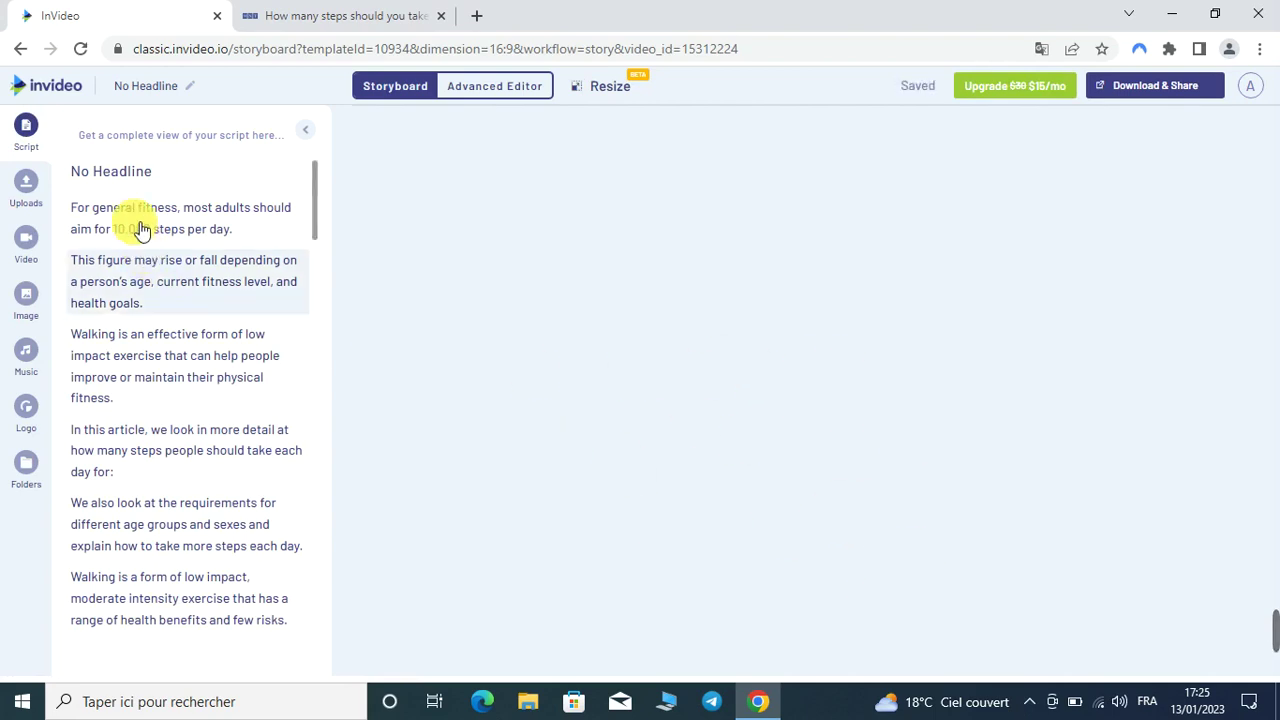
{"action": "left_click", "coordinate": [103, 224]}
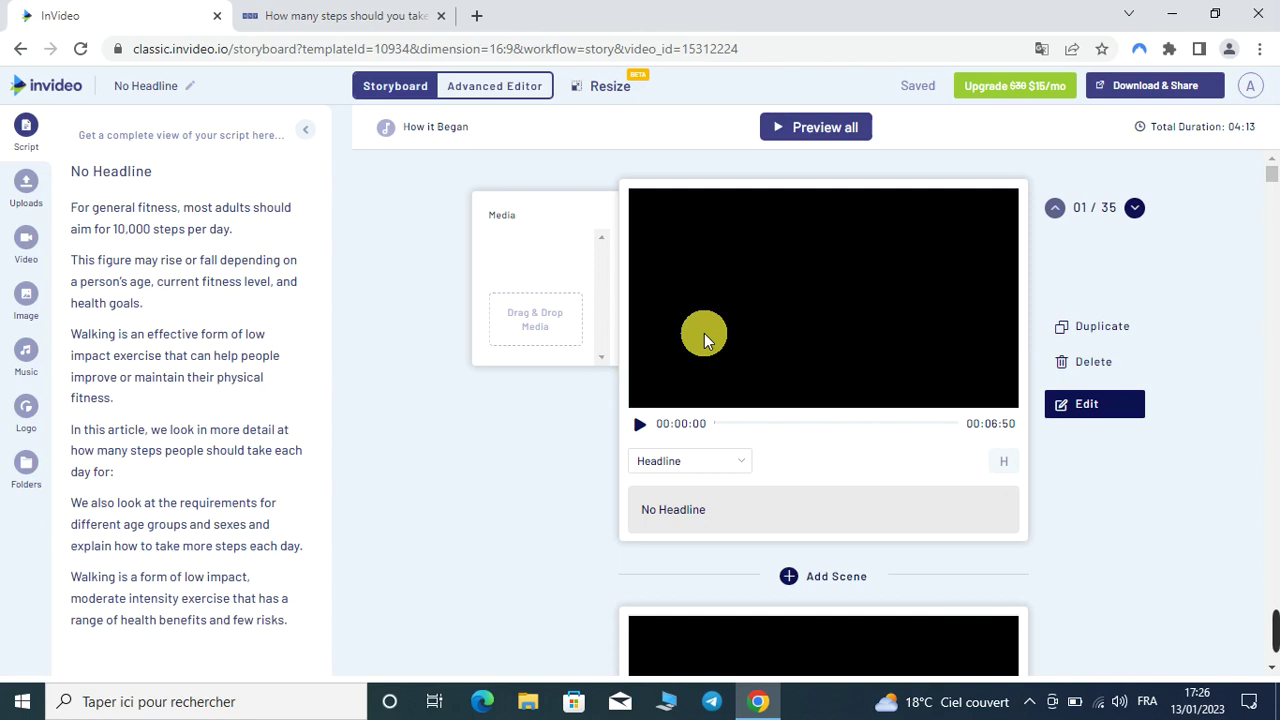
{"action": "scroll", "coordinate": [704, 340], "scroll_direction": "down", "scroll_amount": 15}
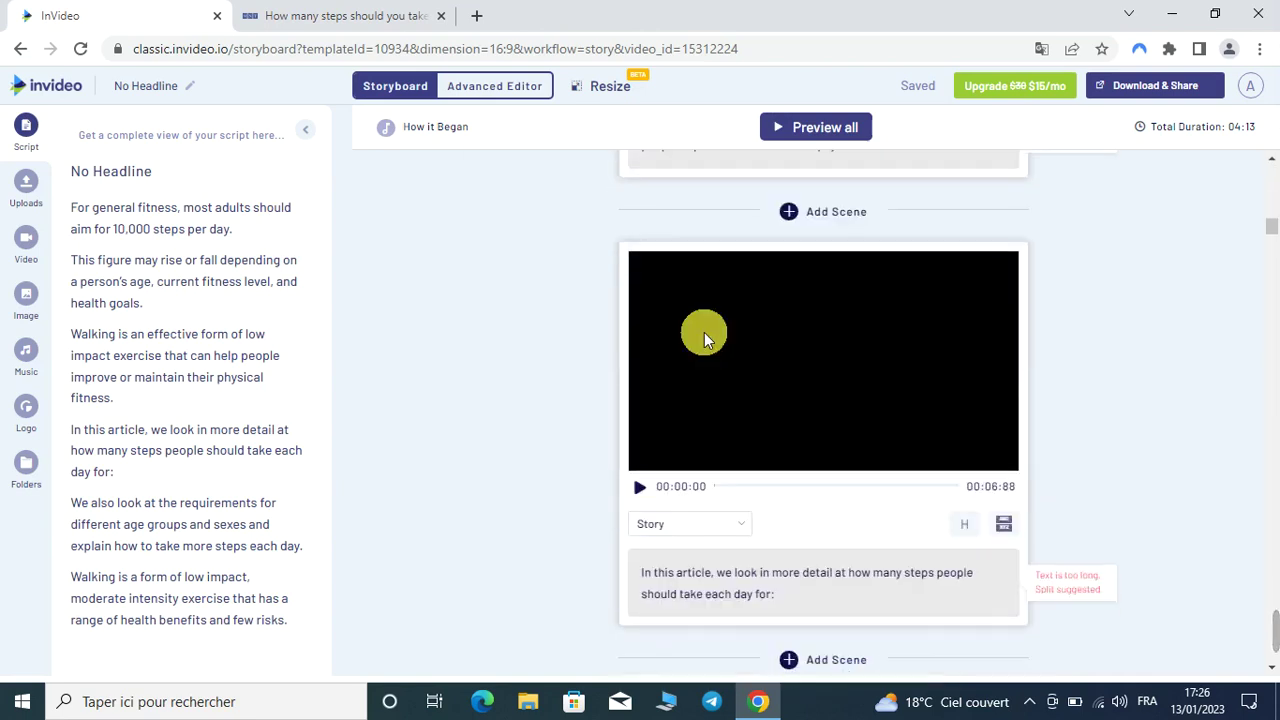
{"action": "scroll", "coordinate": [704, 335], "scroll_direction": "down", "scroll_amount": 5}
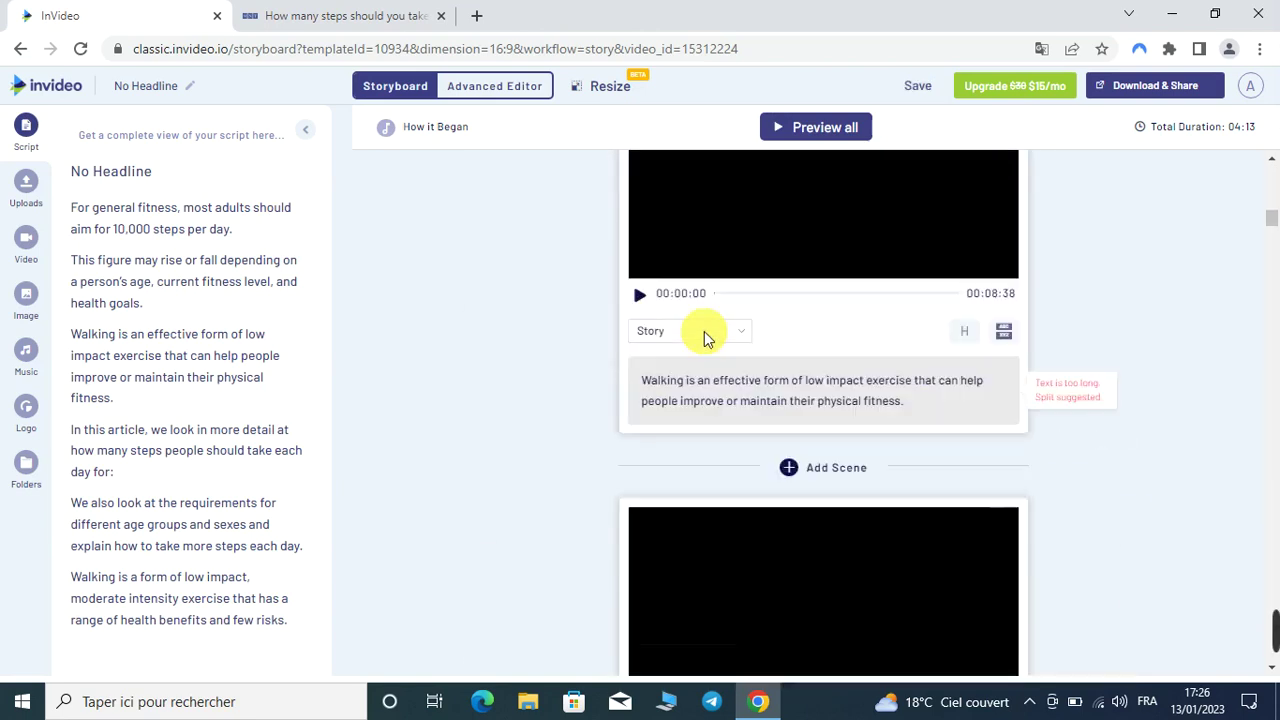
{"action": "scroll", "coordinate": [704, 335], "scroll_direction": "up", "scroll_amount": 20}
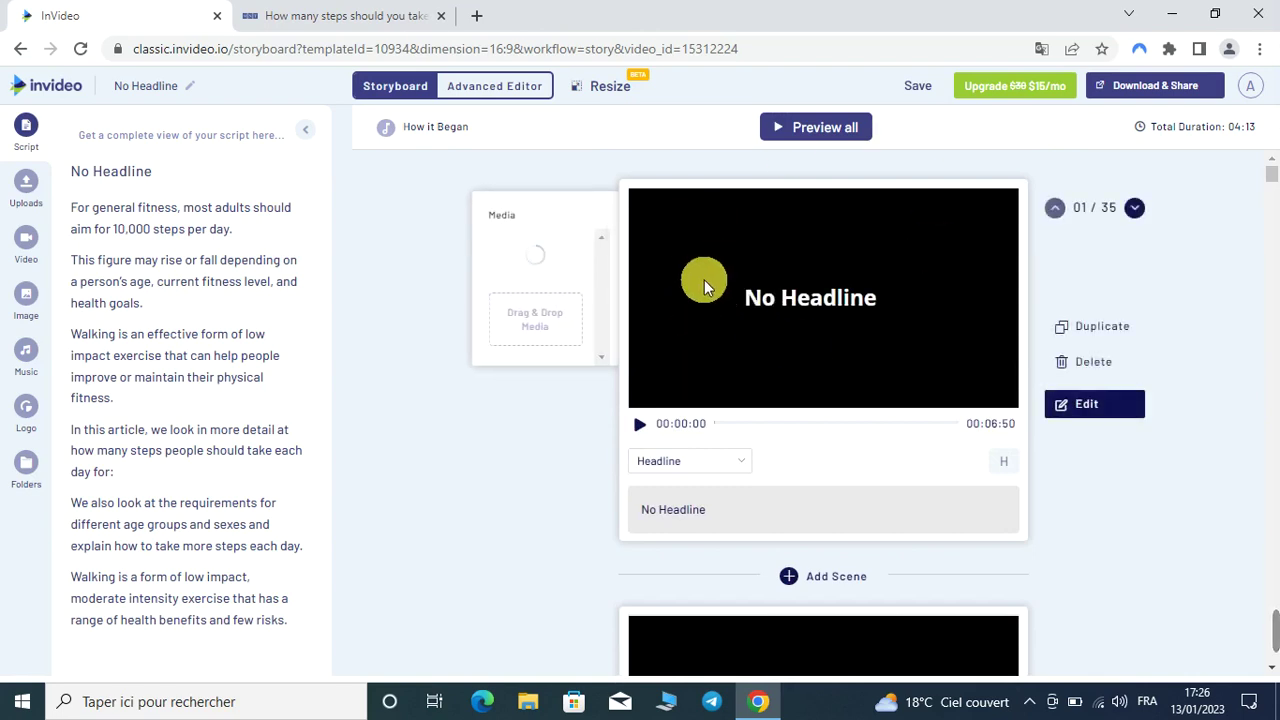
{"action": "scroll", "coordinate": [905, 540], "scroll_direction": "down", "scroll_amount": 3}
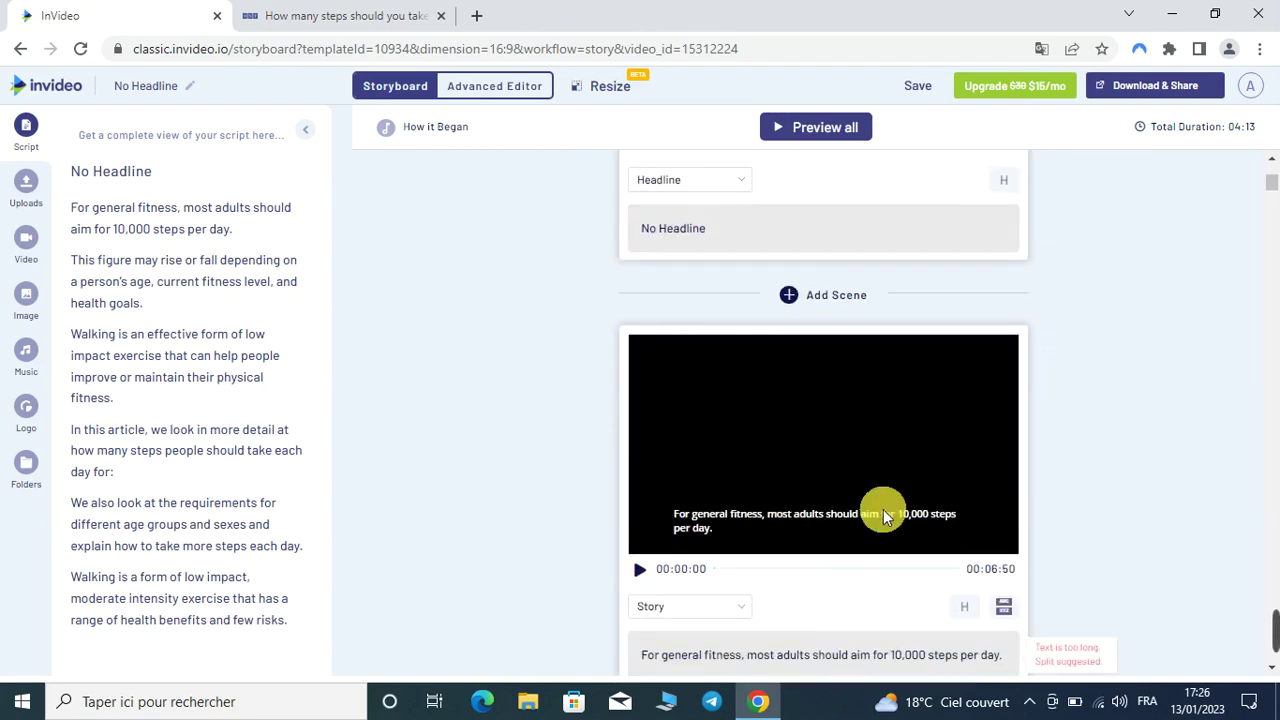
{"action": "scroll", "coordinate": [841, 501], "scroll_direction": "down", "scroll_amount": 6}
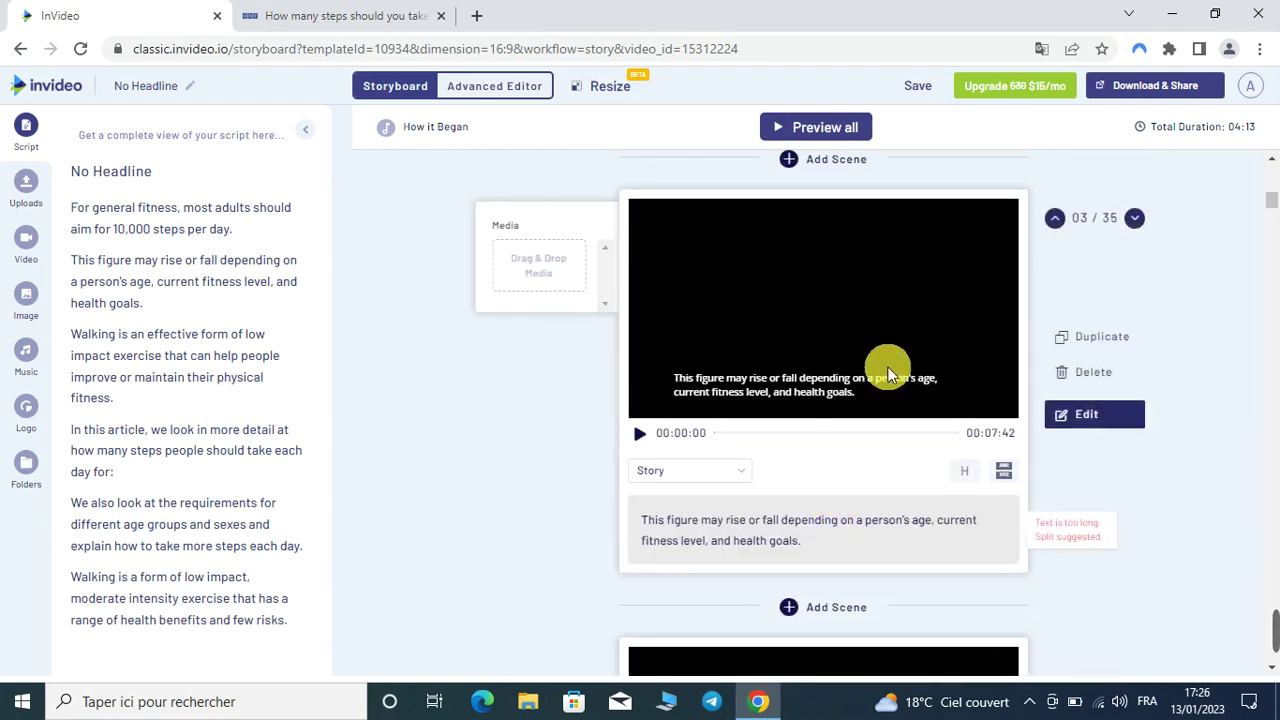
{"action": "scroll", "coordinate": [845, 437], "scroll_direction": "down", "scroll_amount": 5}
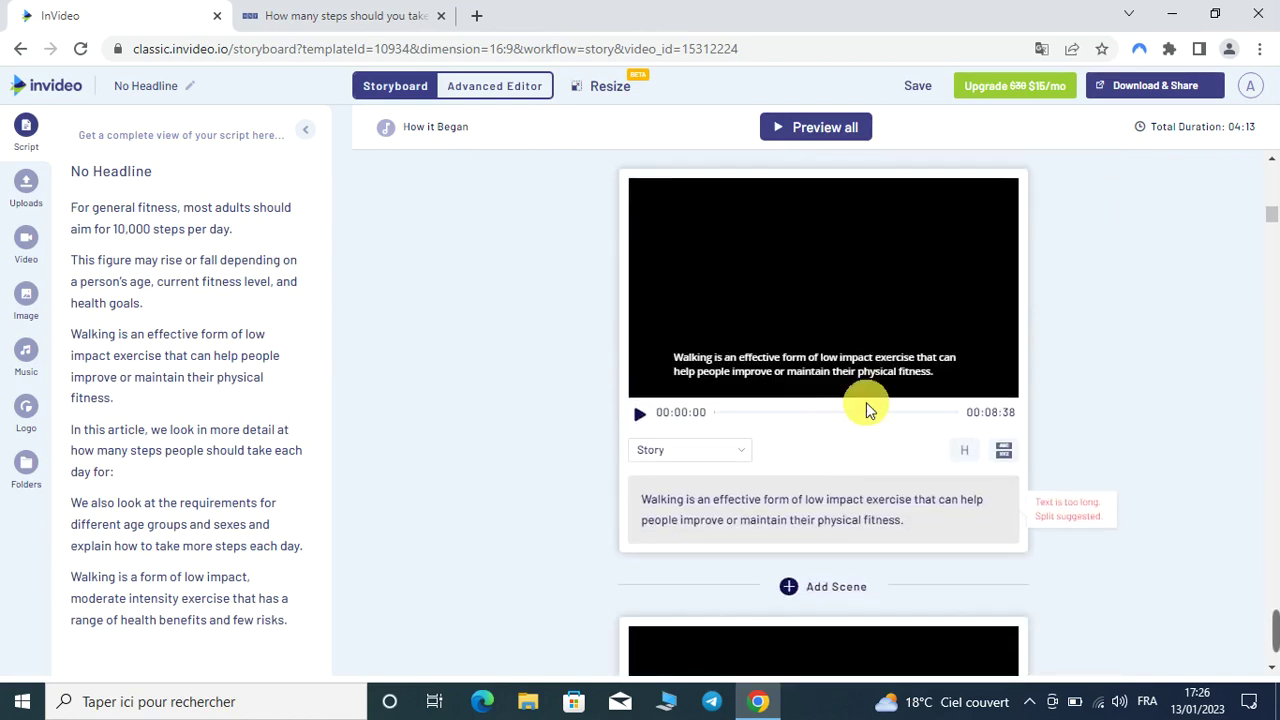
{"action": "scroll", "coordinate": [743, 379], "scroll_direction": "down", "scroll_amount": 14}
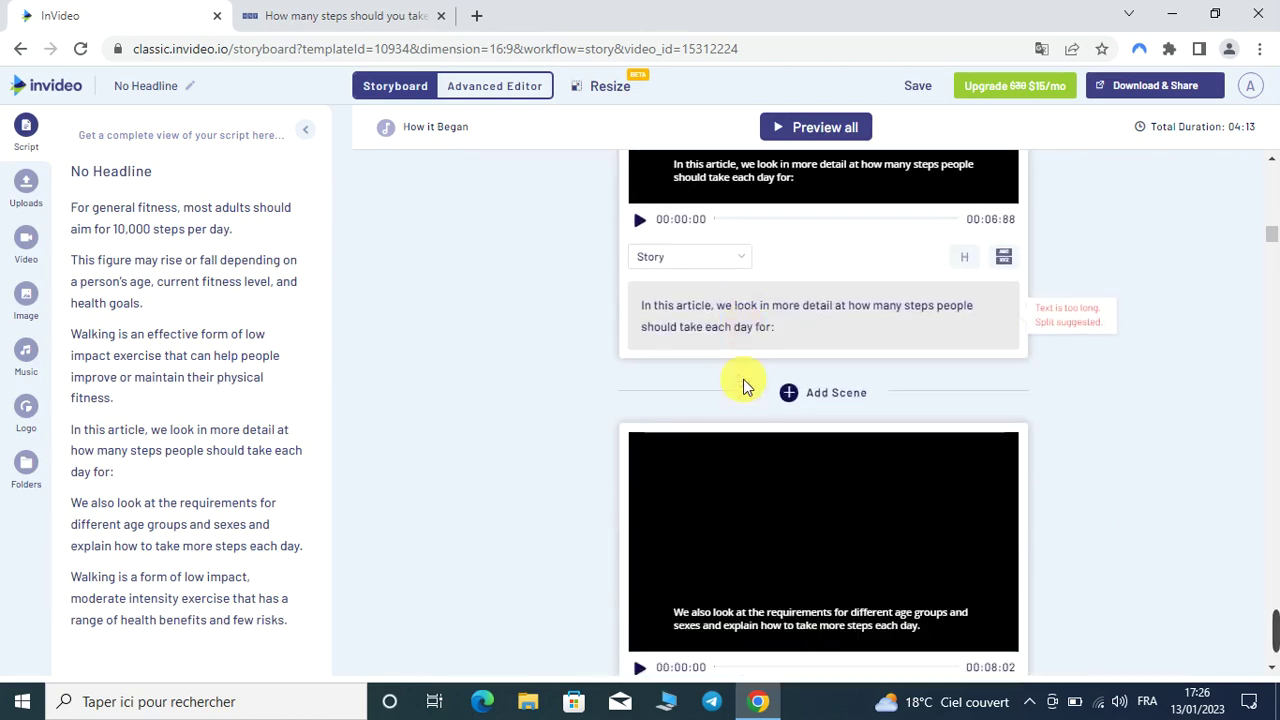
{"action": "scroll", "coordinate": [743, 379], "scroll_direction": "down", "scroll_amount": 18}
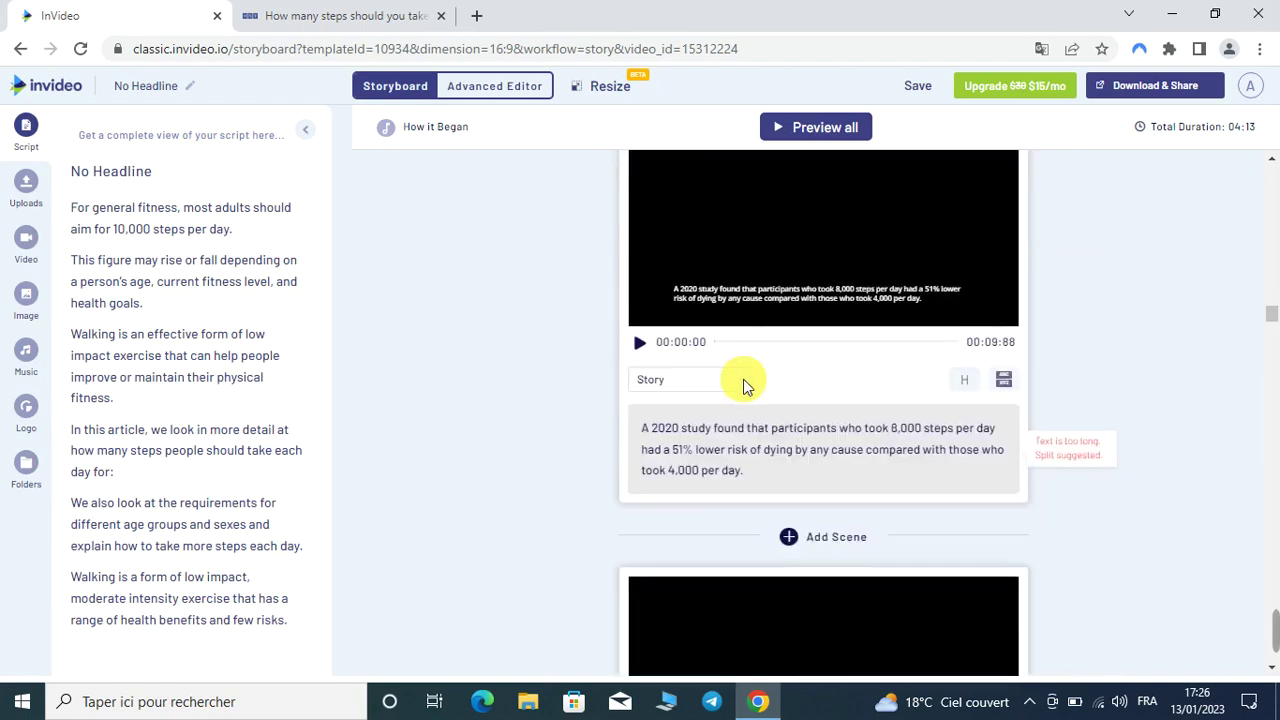
{"action": "scroll", "coordinate": [743, 379], "scroll_direction": "down", "scroll_amount": 13}
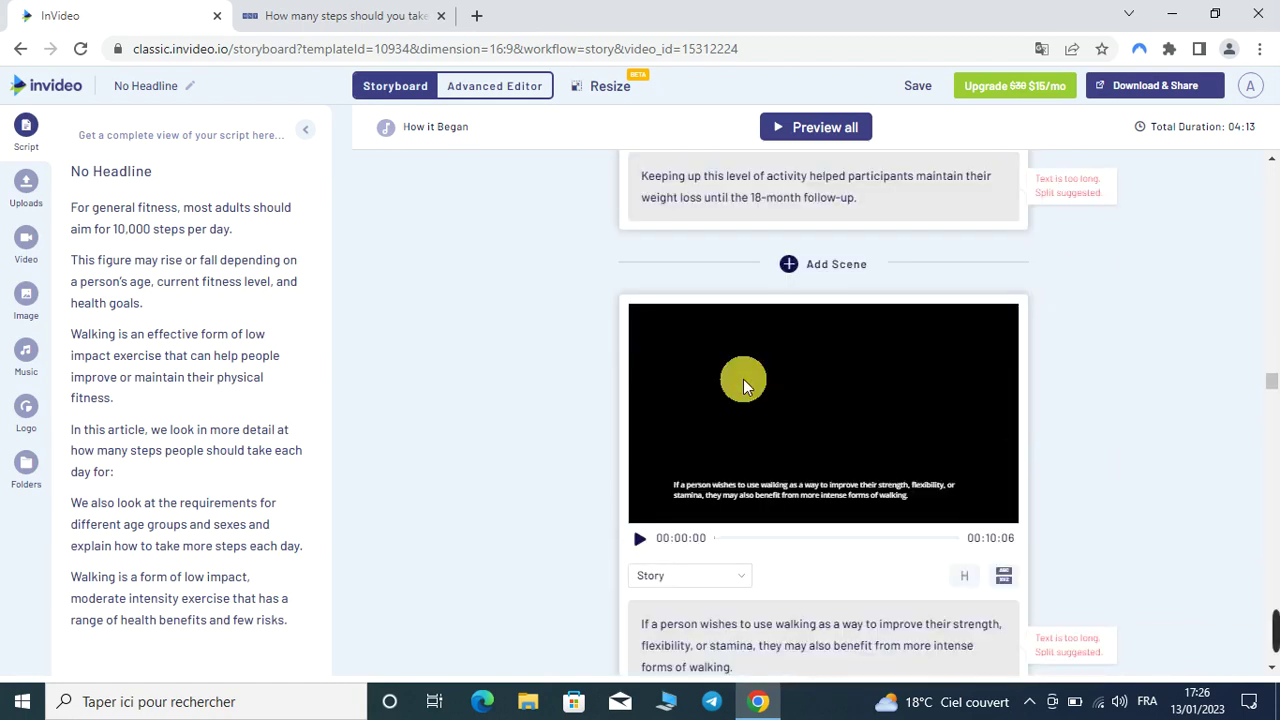
{"action": "scroll", "coordinate": [743, 379], "scroll_direction": "up", "scroll_amount": 10}
{"action": "scroll", "coordinate": [743, 379], "scroll_direction": "up", "scroll_amount": 20}
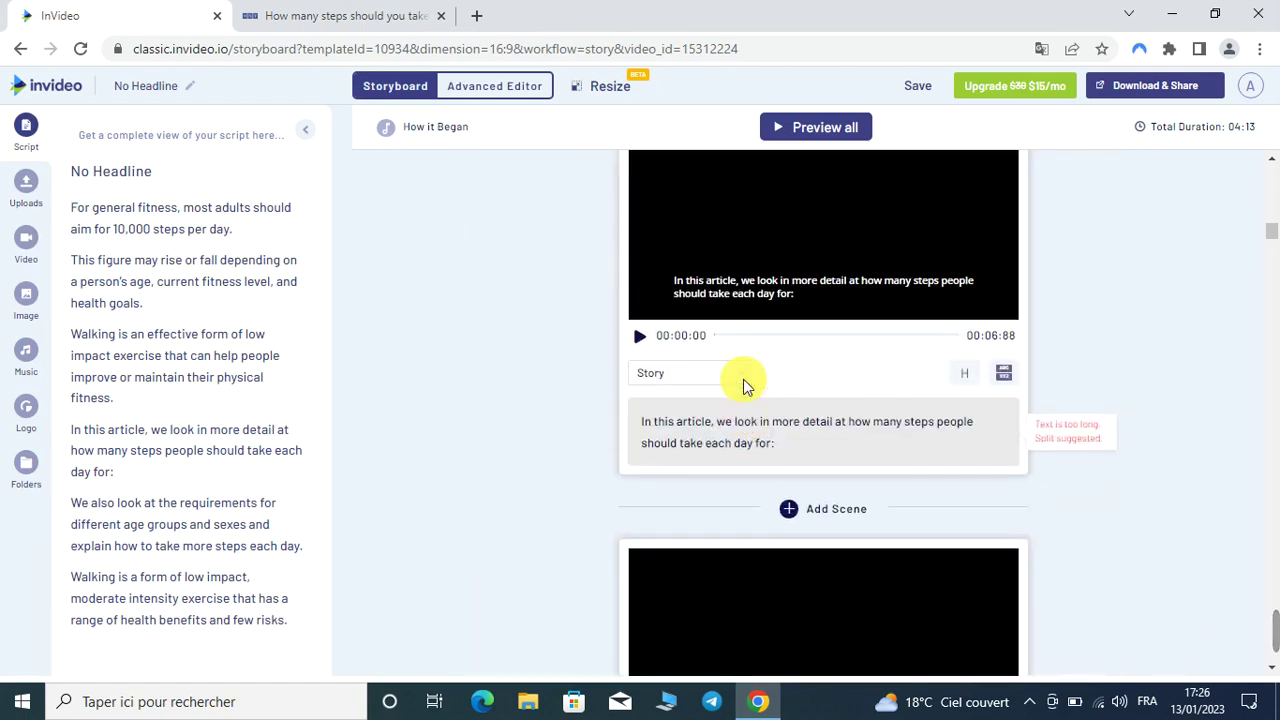
{"action": "scroll", "coordinate": [743, 379], "scroll_direction": "up", "scroll_amount": 8}
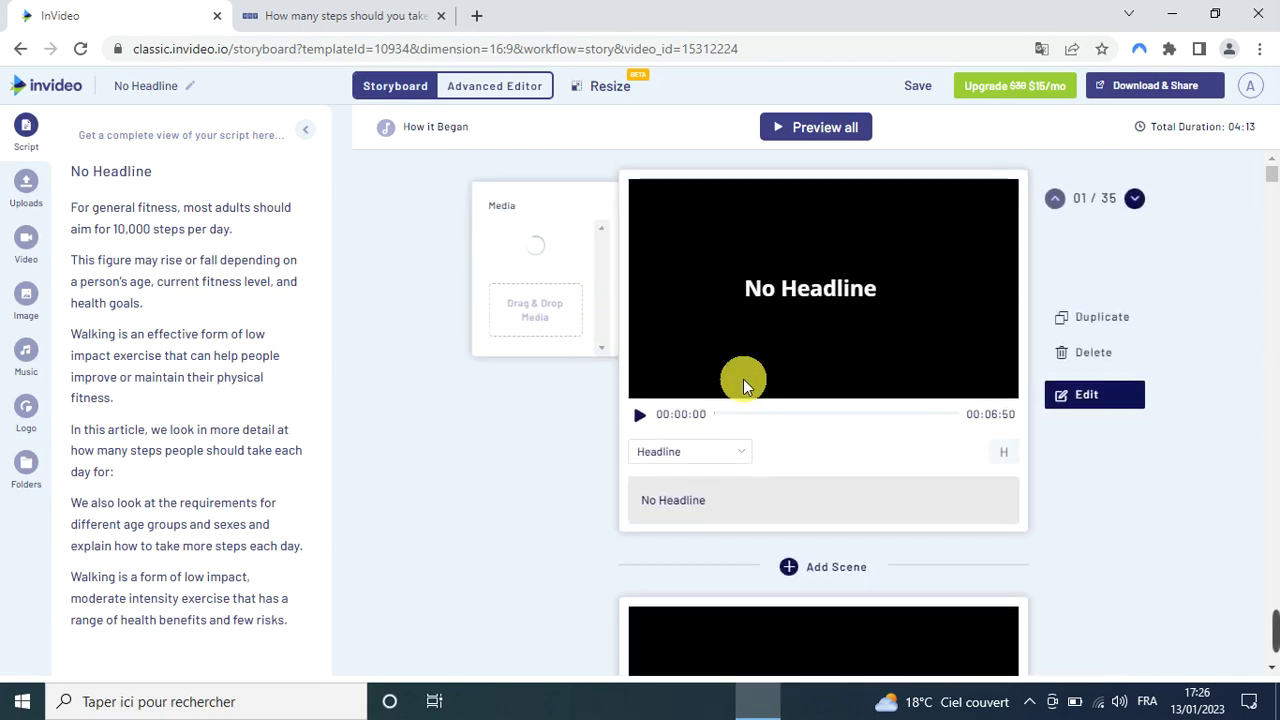
{"action": "scroll", "coordinate": [743, 379], "scroll_direction": "down", "scroll_amount": 3}
{"action": "scroll", "coordinate": [743, 379], "scroll_direction": "down", "scroll_amount": 2}
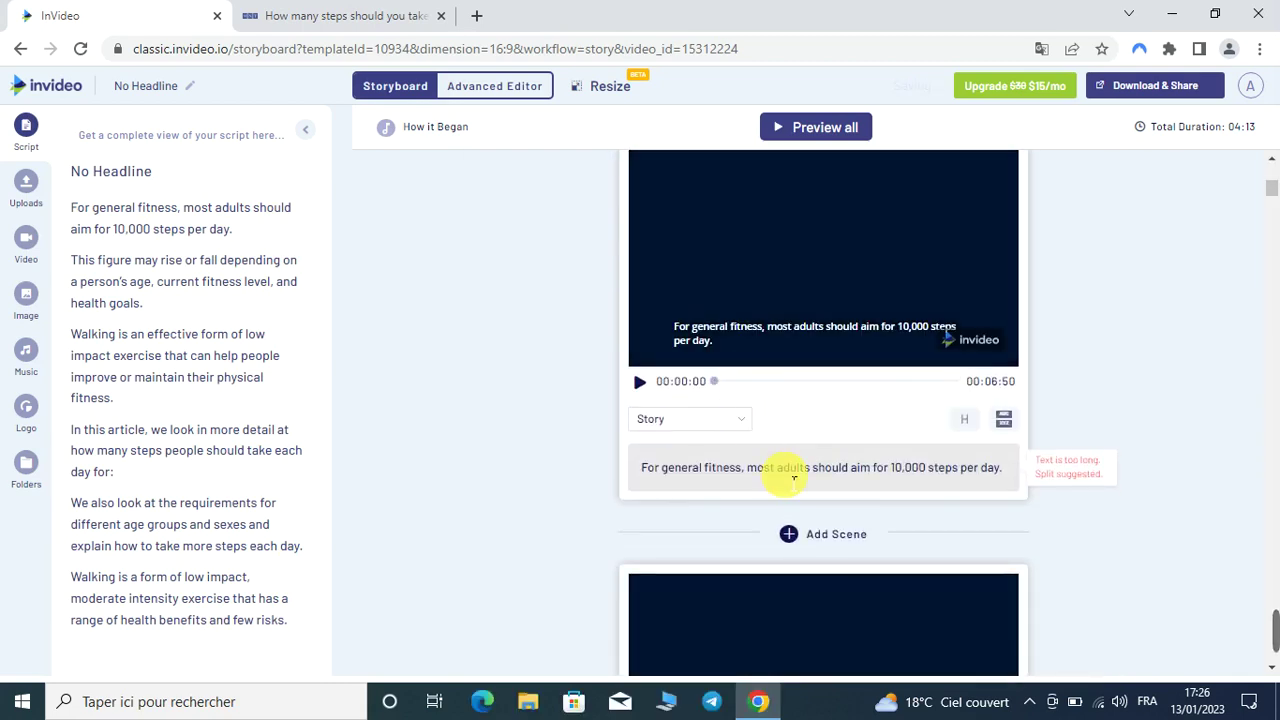
Select the second scene's text and translate the storyboard page into Arabic with Google Translate
{"action": "left_click", "coordinate": [793, 475]}
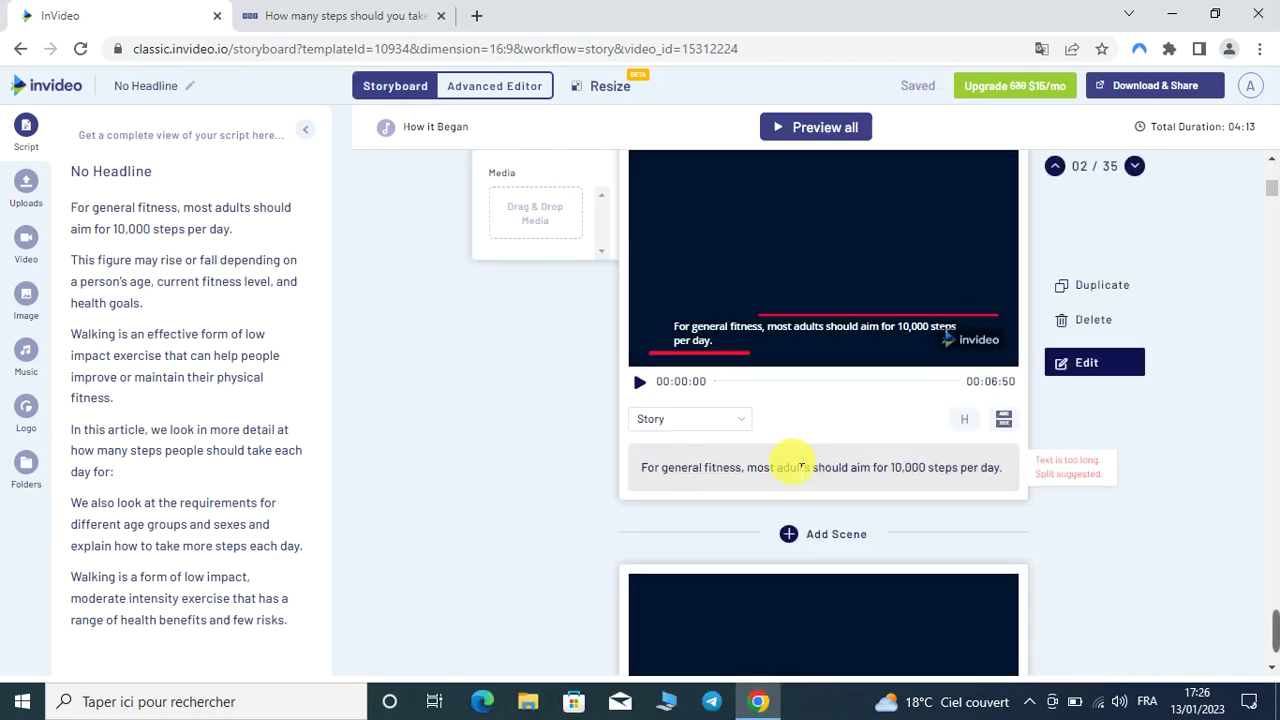
{"action": "left_click", "coordinate": [800, 467]}
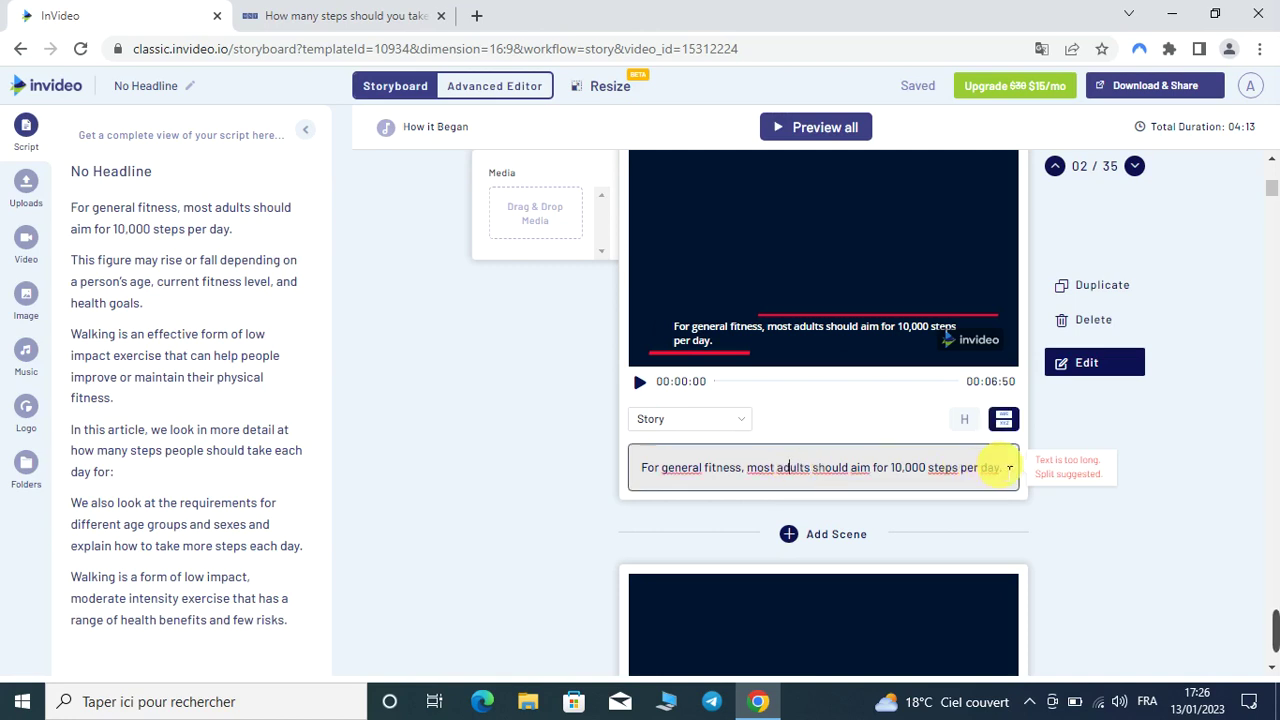
{"action": "left_click_drag", "start_coordinate": [1001, 467], "coordinate": [657, 467]}
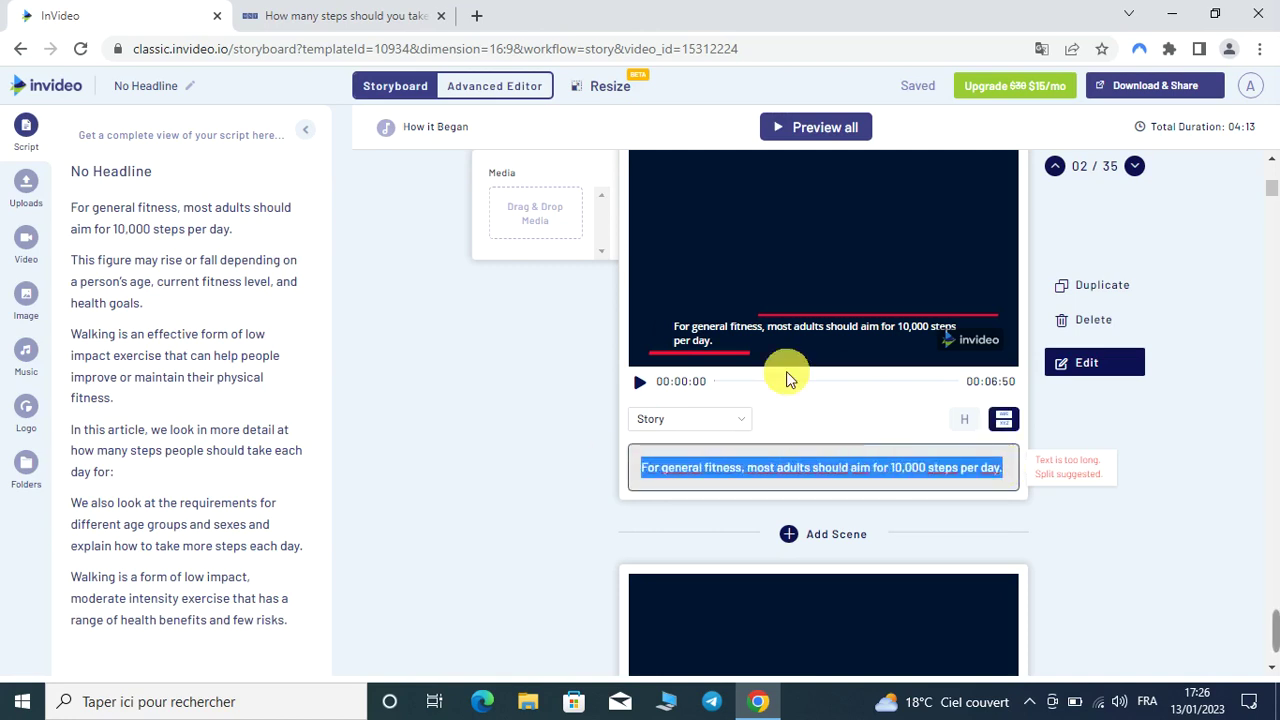
{"action": "left_click", "coordinate": [1040, 50]}
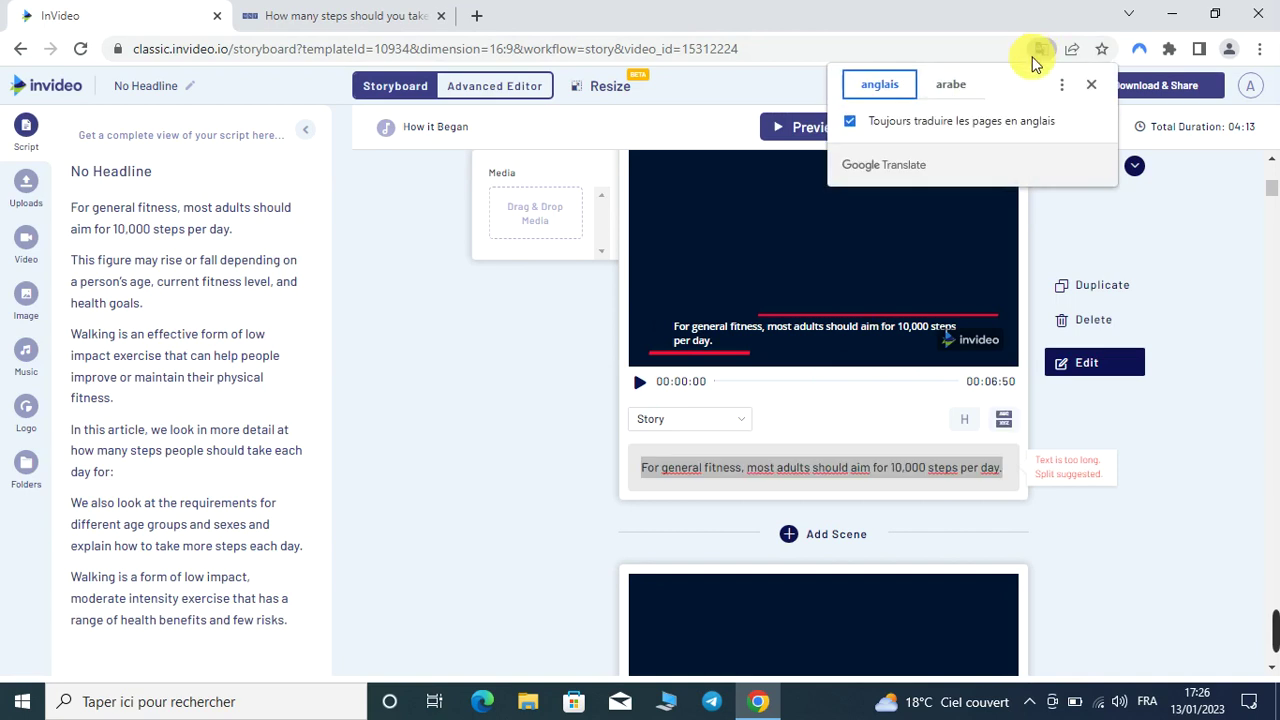
{"action": "left_click", "coordinate": [954, 86]}
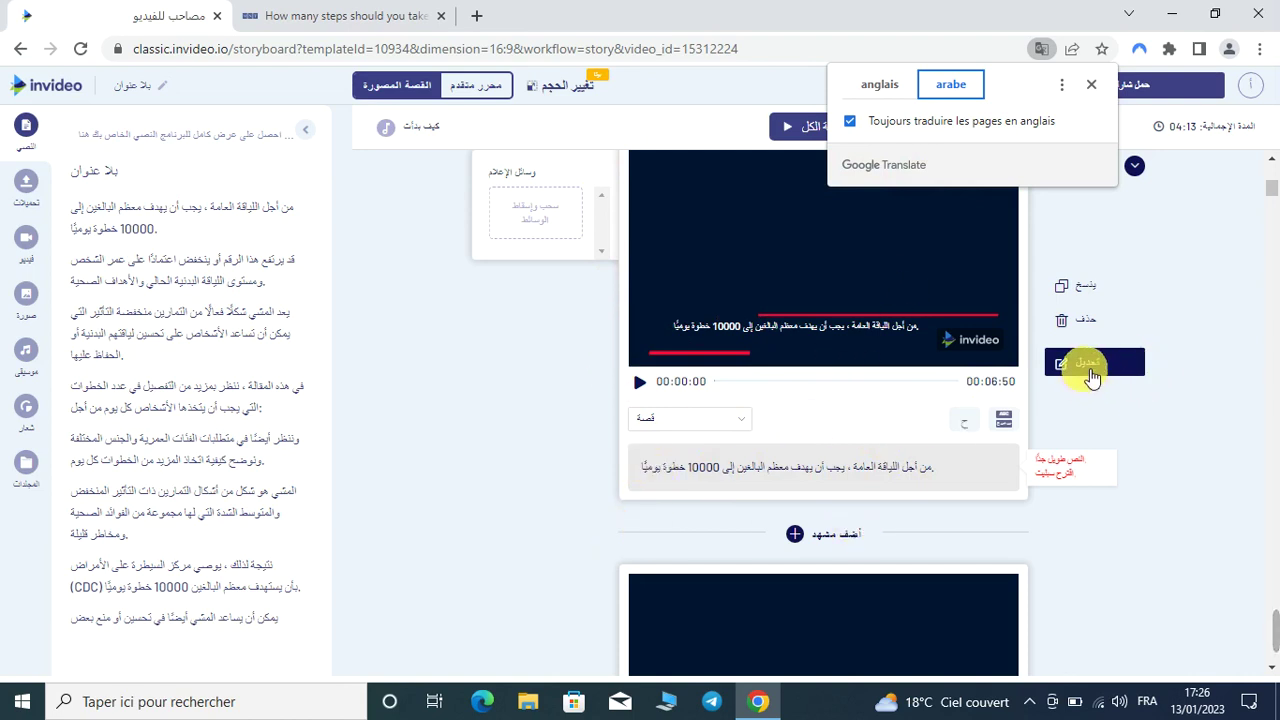
Open the second scene for editing and activate its stock video search field
{"action": "left_click", "coordinate": [1092, 372]}
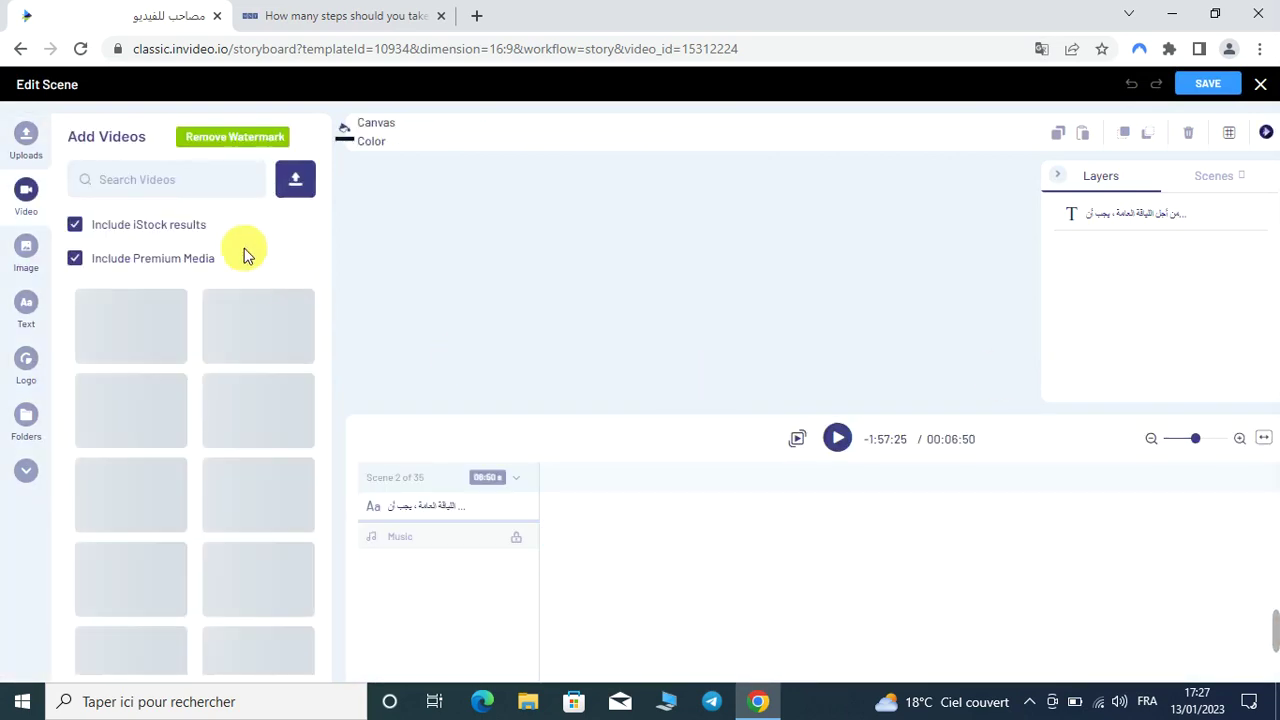
{"action": "left_click", "coordinate": [190, 187]}
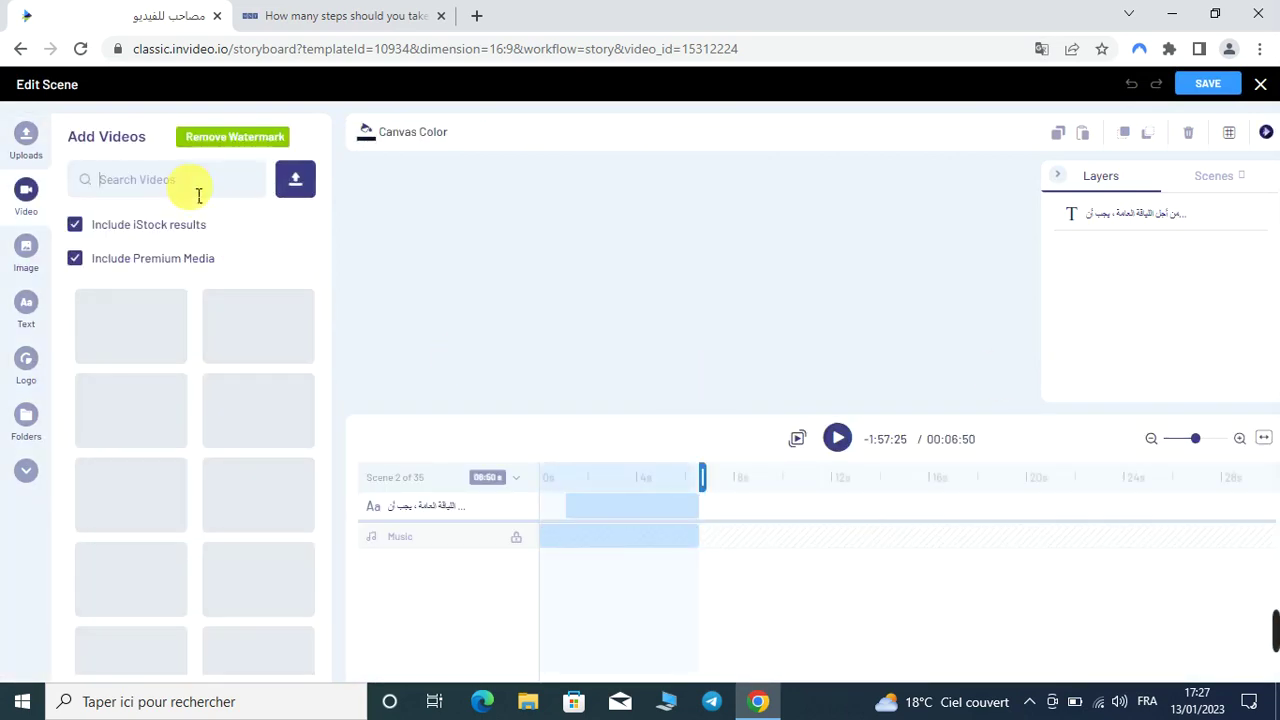
{"action": "left_click", "coordinate": [189, 178]}
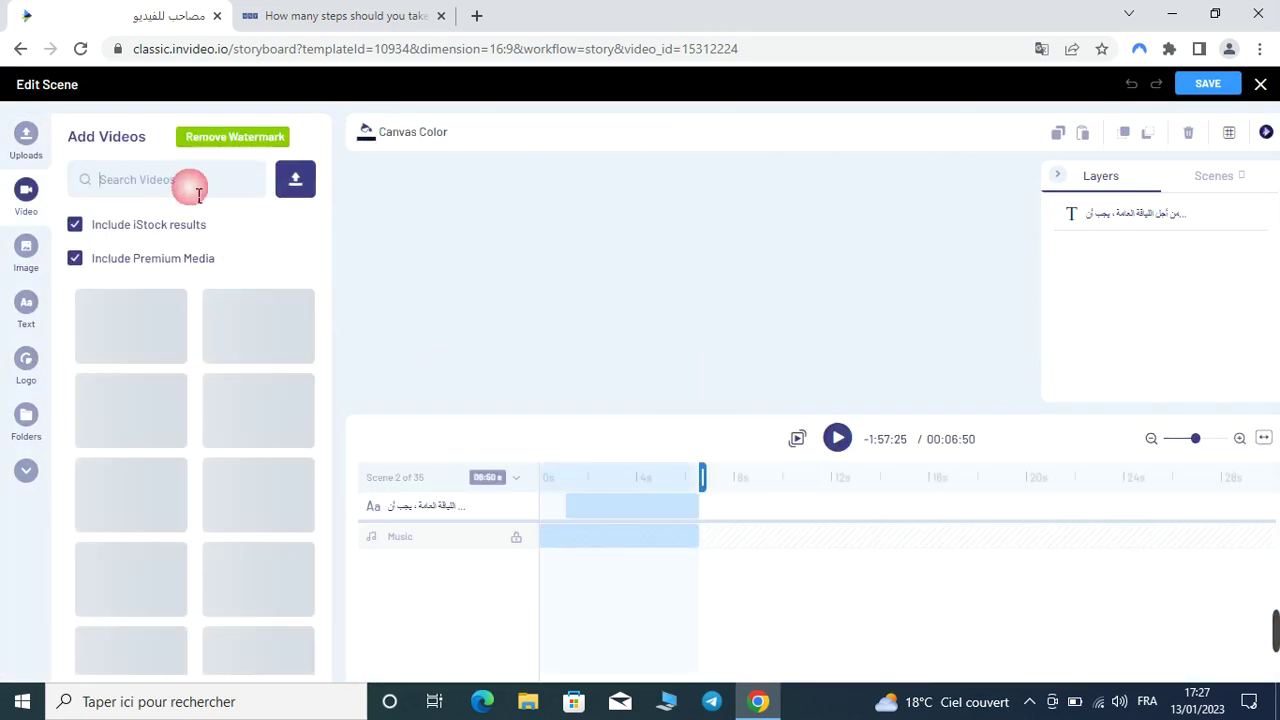
Search Google for "traduction" in a new browser tab and place the cursor in the translator's source text
{"action": "left_click", "coordinate": [476, 17]}
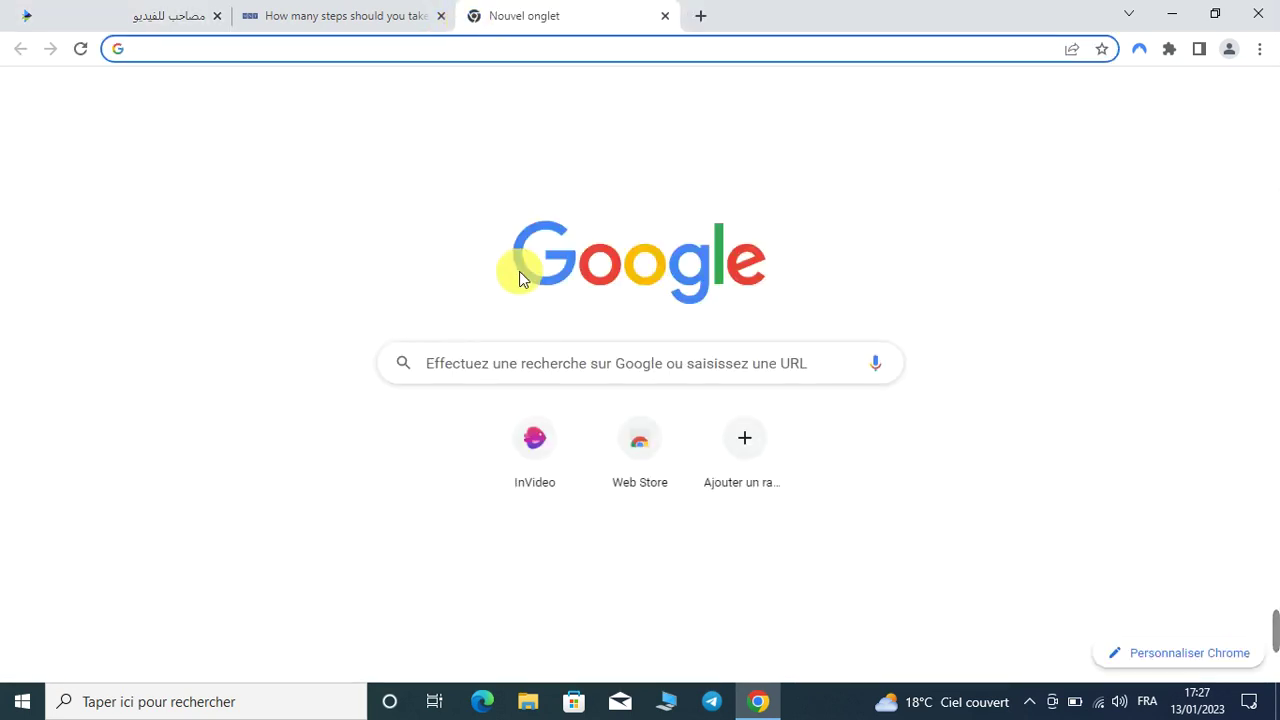
{"action": "left_click", "coordinate": [498, 363]}
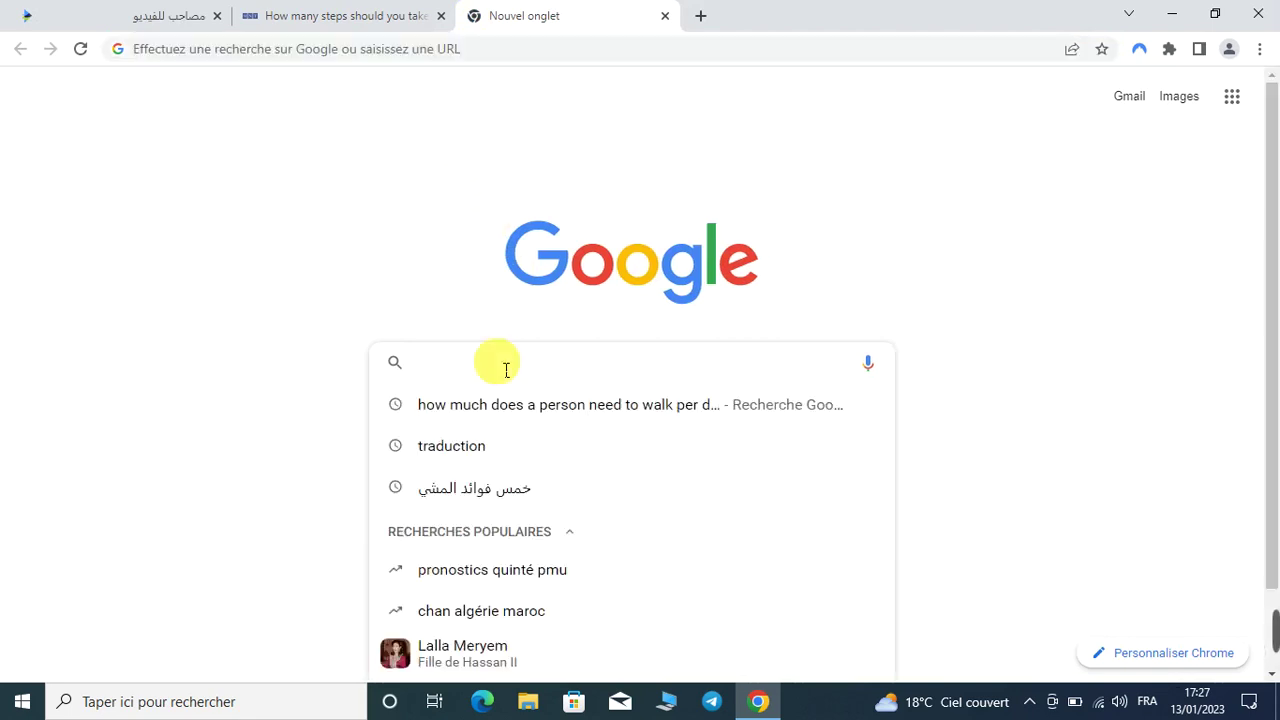
{"action": "type", "text": "traduction"}
{"action": "left_click", "coordinate": [476, 420]}
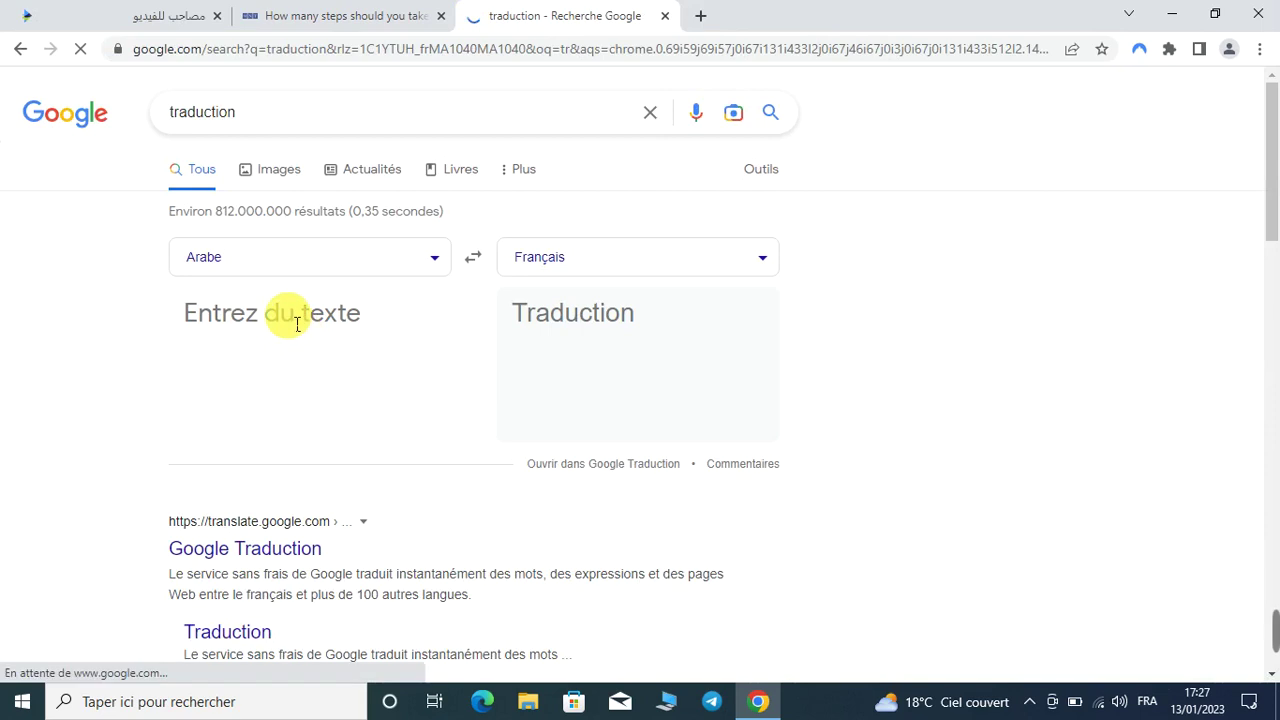
{"action": "left_click", "coordinate": [289, 318]}
{"action": "type", "text": "hg"}
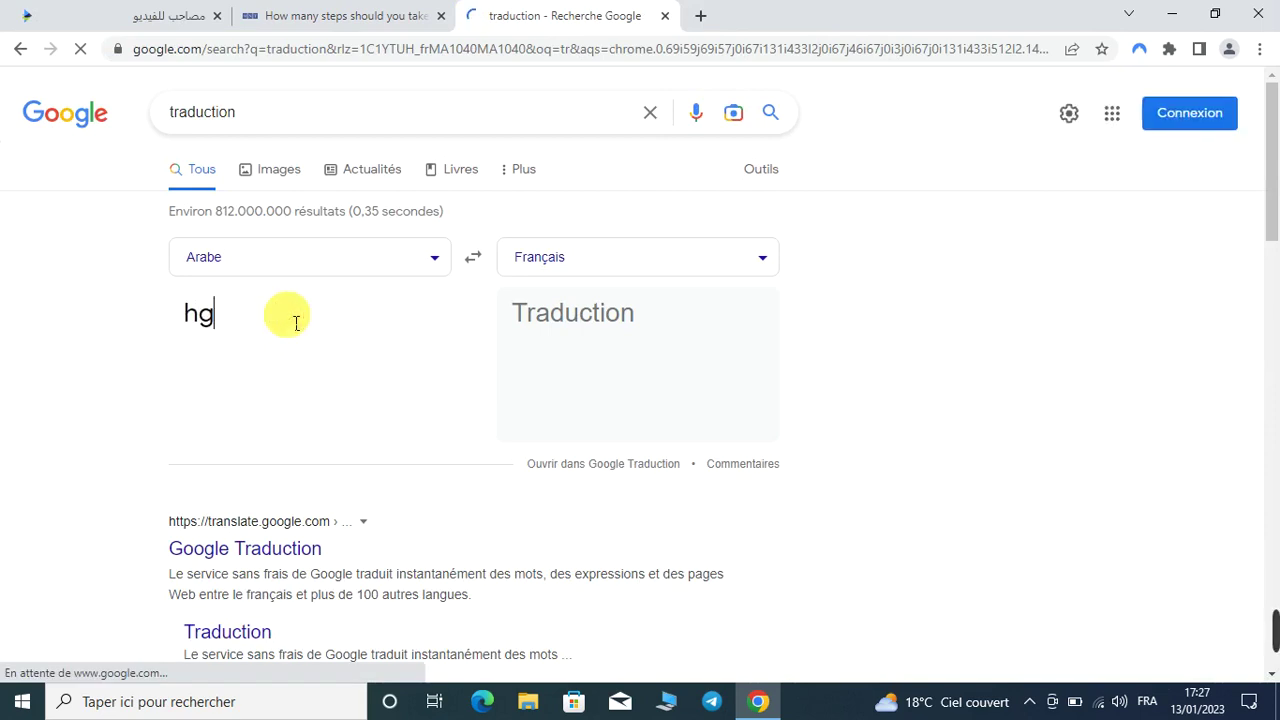
{"action": "key", "text": "BackSpace"}
{"action": "key", "text": "BackSpace"}
{"action": "type", "text": "lqd"}
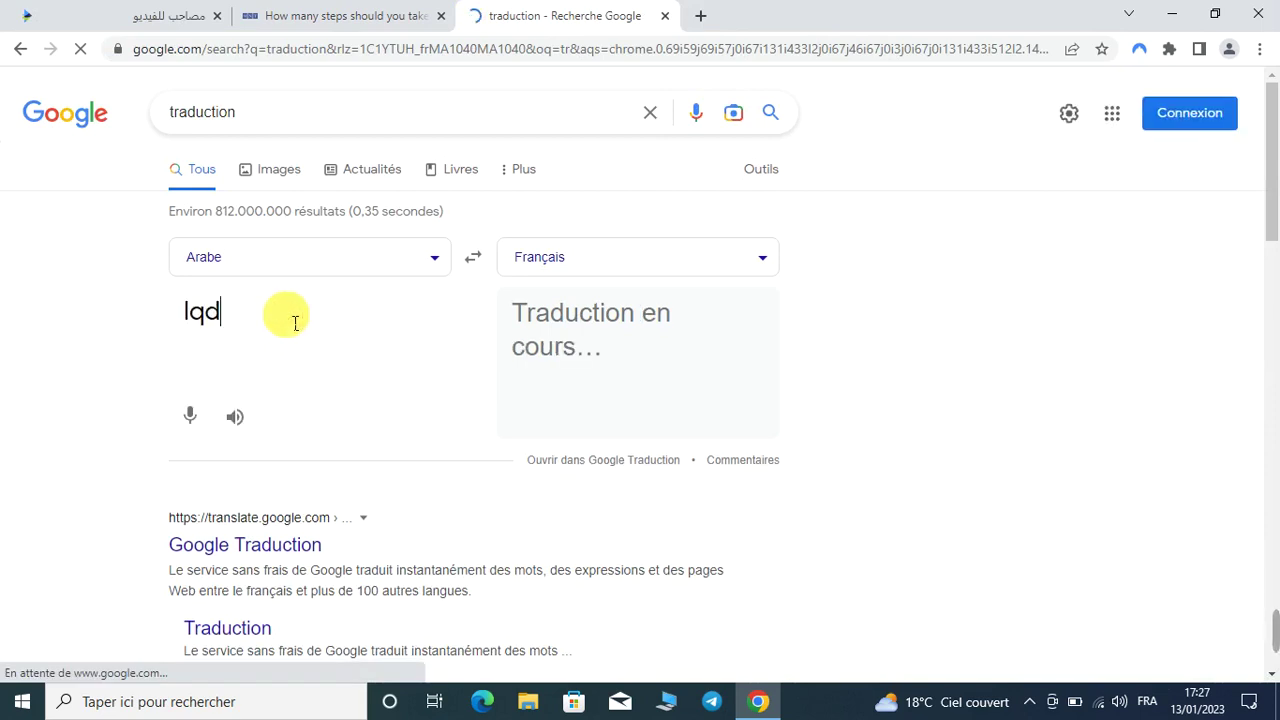
{"action": "key", "text": "BackSpace"}
{"action": "key", "text": "BackSpace"}
{"action": "key", "text": "BackSpace"}
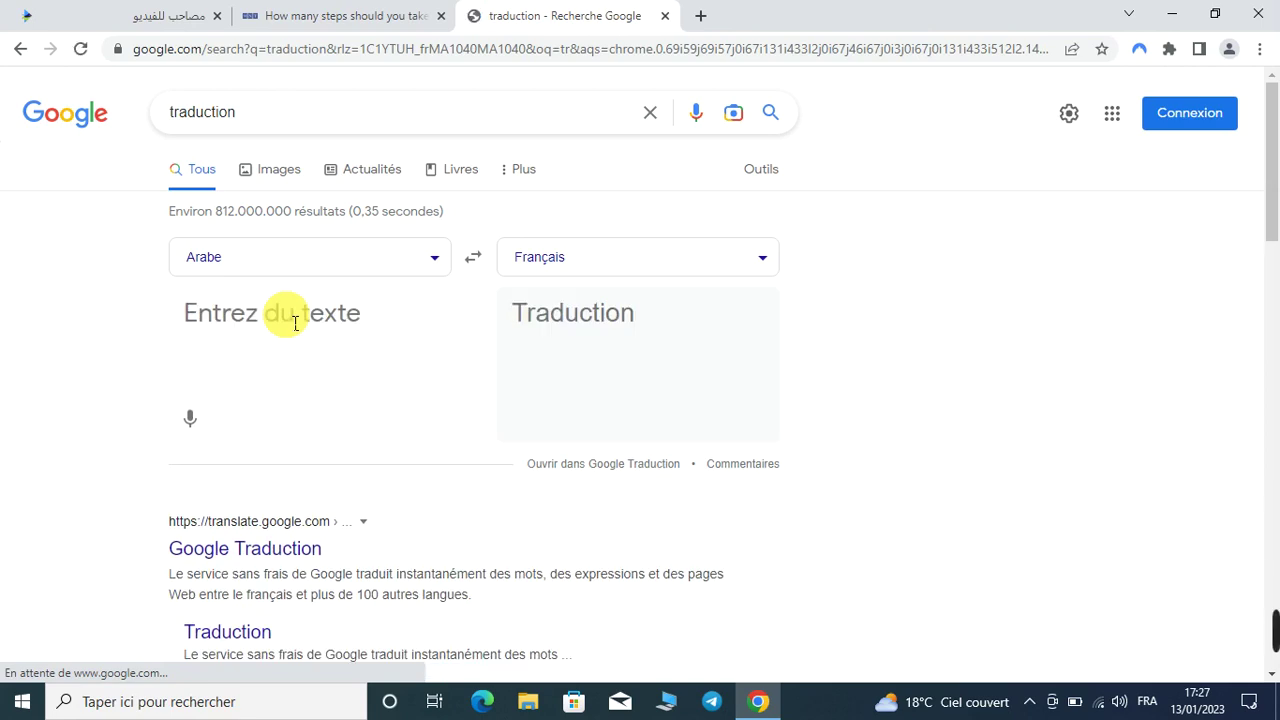
Switch to Arabic input, enter "المشي" in the translator and set the target language to English
{"action": "key", "text": "alt+shift"}
{"action": "type", "text": "المشي"}
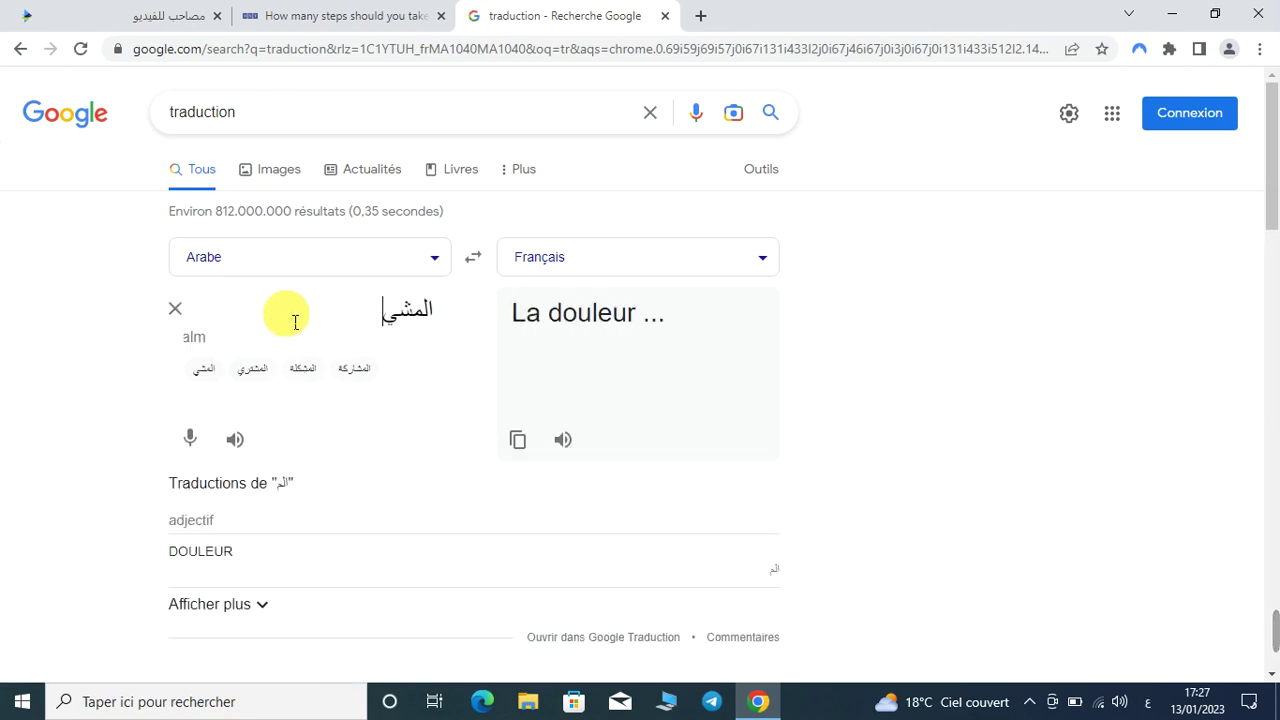
{"action": "left_click", "coordinate": [557, 270]}
{"action": "left_click", "coordinate": [257, 452]}
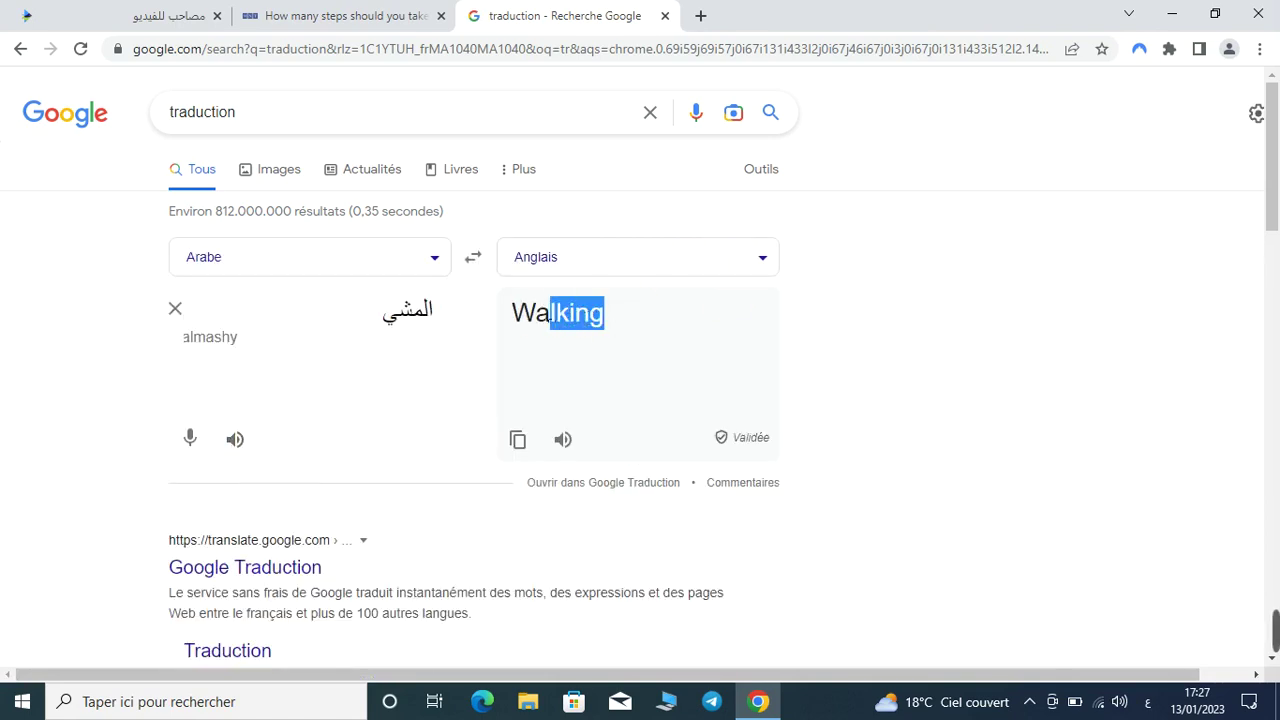
Copy the English translation "Walking" and search the second scene's stock videos for it in the InVideo editor
{"action": "right_click", "coordinate": [517, 318]}
{"action": "left_click", "coordinate": [560, 331]}
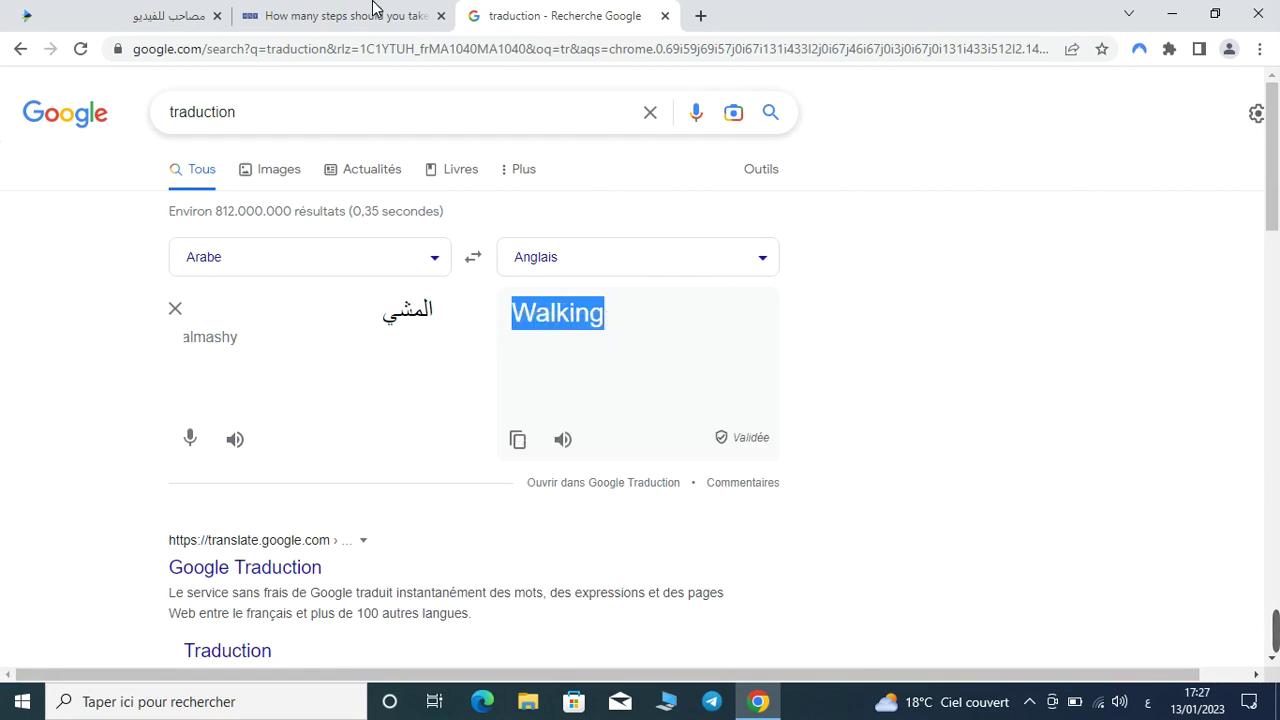
{"action": "left_click", "coordinate": [123, 20]}
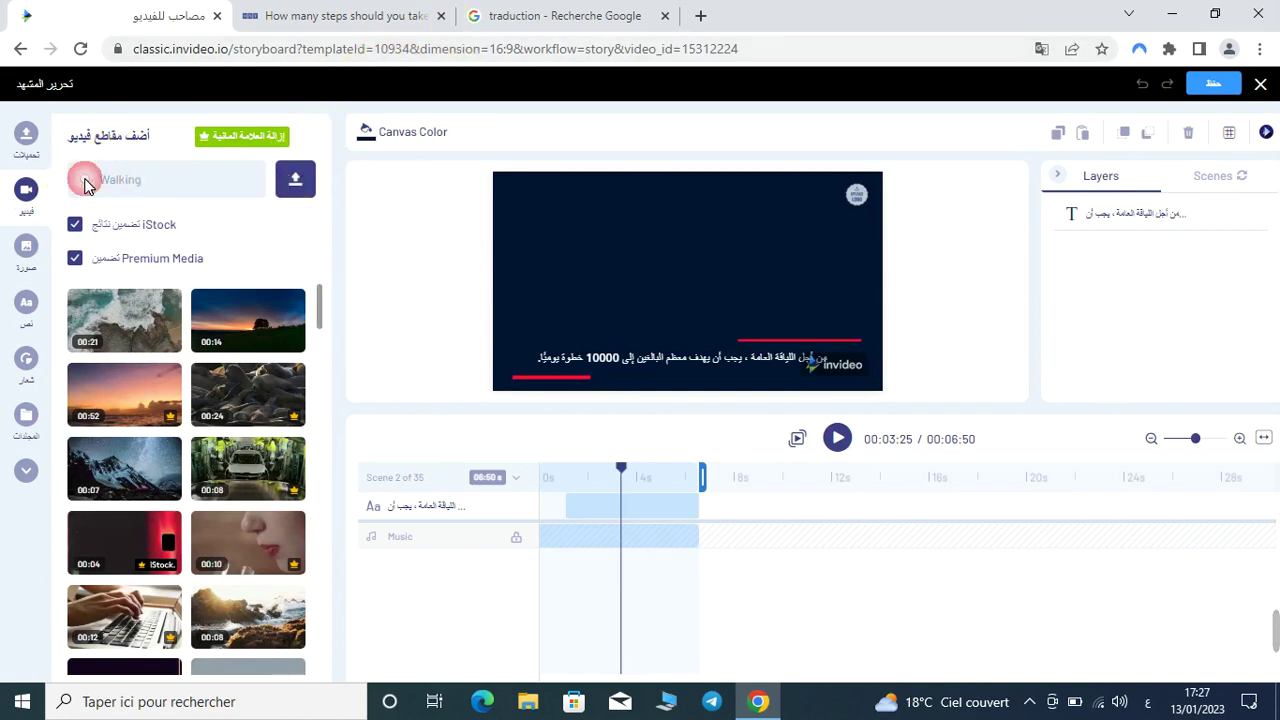
{"action": "left_click", "coordinate": [176, 186]}
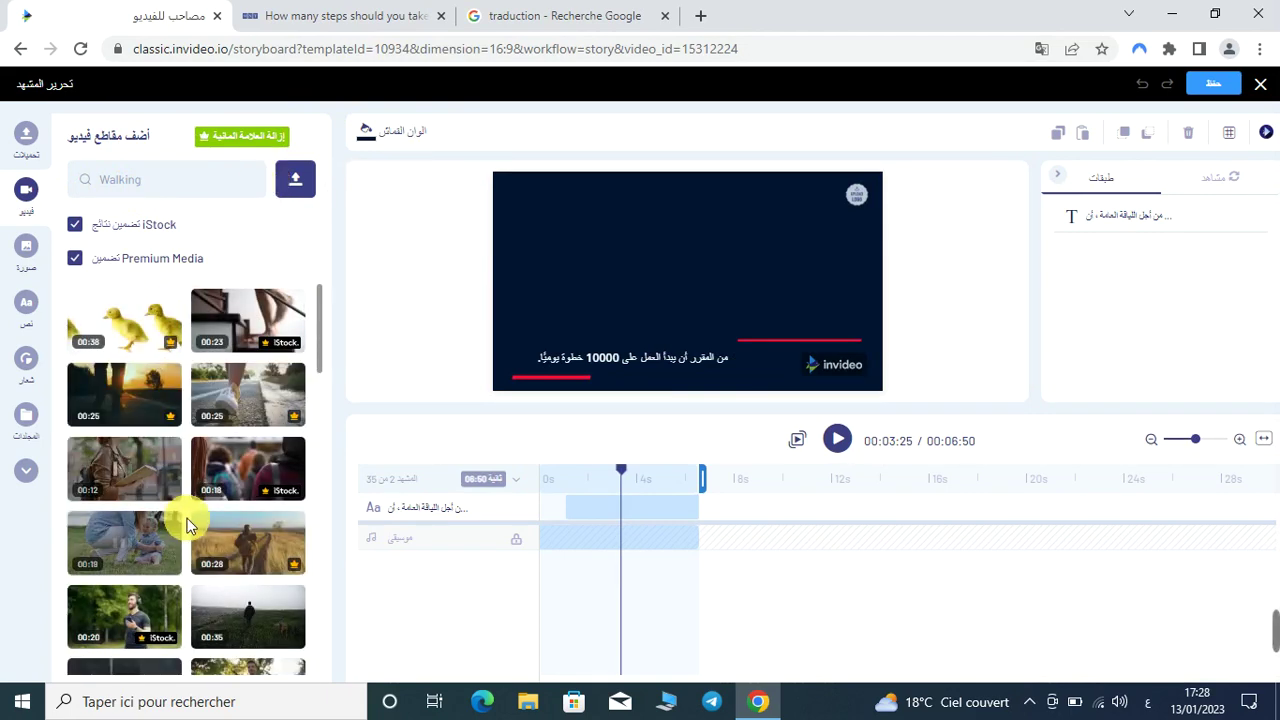
Add the 00:12 stock clip of a woman in a brown leather jacket carrying a folder, accepting the default trim
{"action": "scroll", "coordinate": [190, 477], "scroll_direction": "down", "scroll_amount": 2}
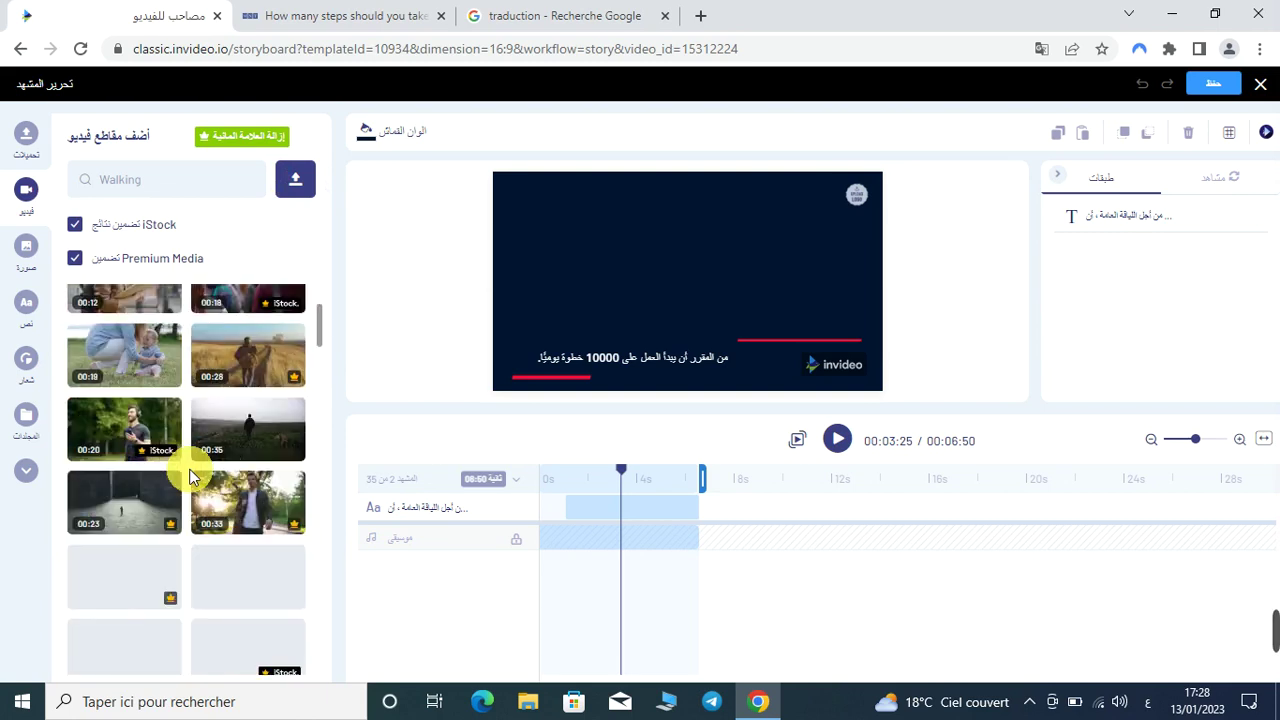
{"action": "scroll", "coordinate": [194, 450], "scroll_direction": "up", "scroll_amount": 2}
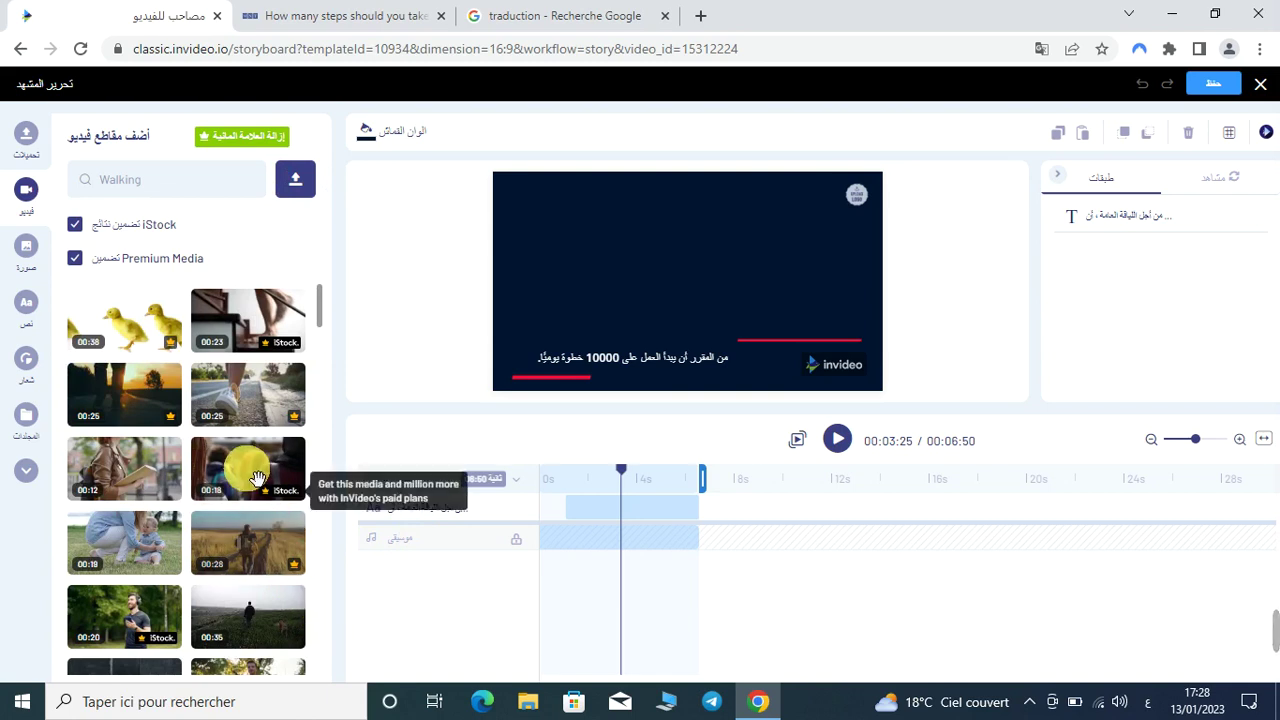
{"action": "scroll", "coordinate": [220, 440], "scroll_direction": "down", "scroll_amount": 1}
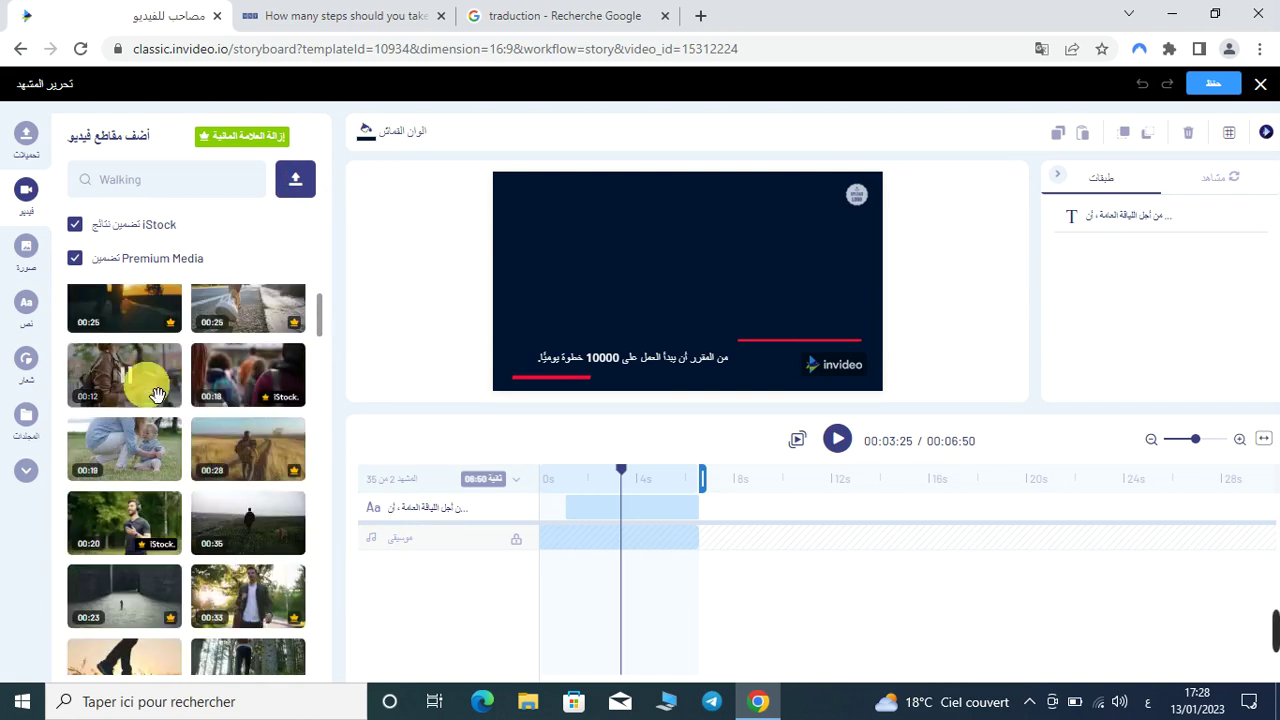
{"action": "left_click", "coordinate": [146, 390]}
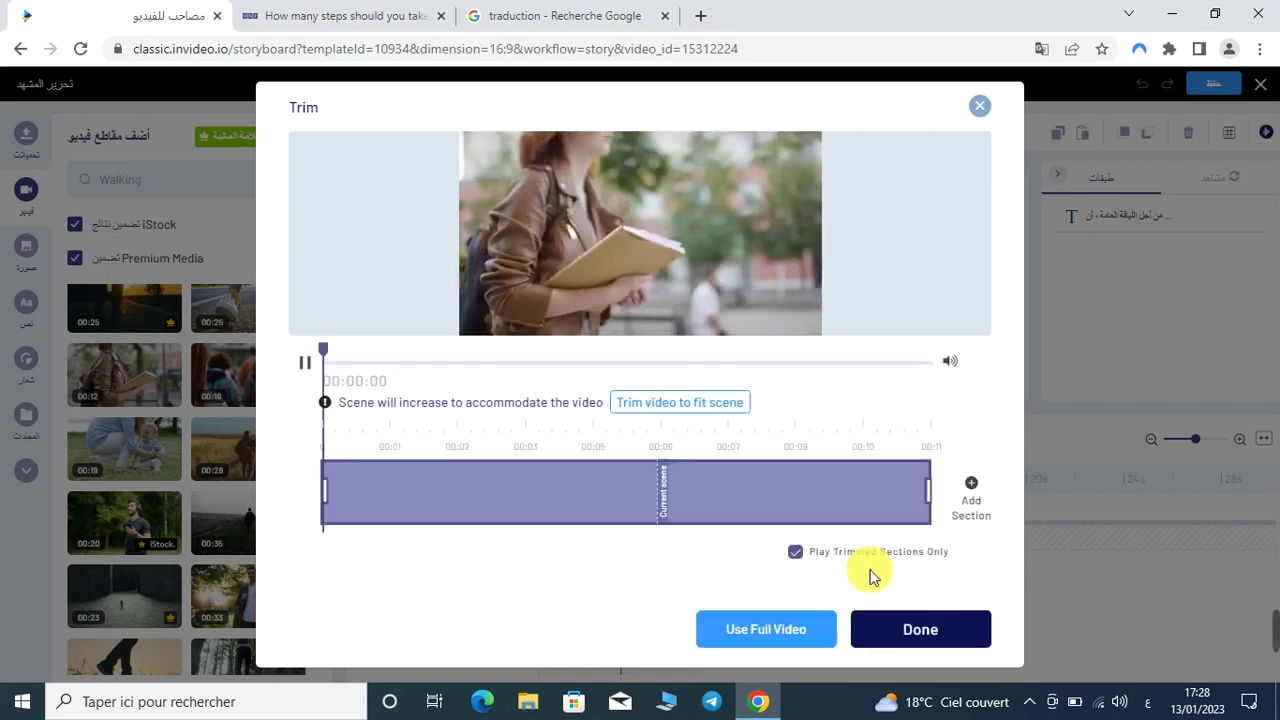
{"action": "left_click", "coordinate": [900, 628]}
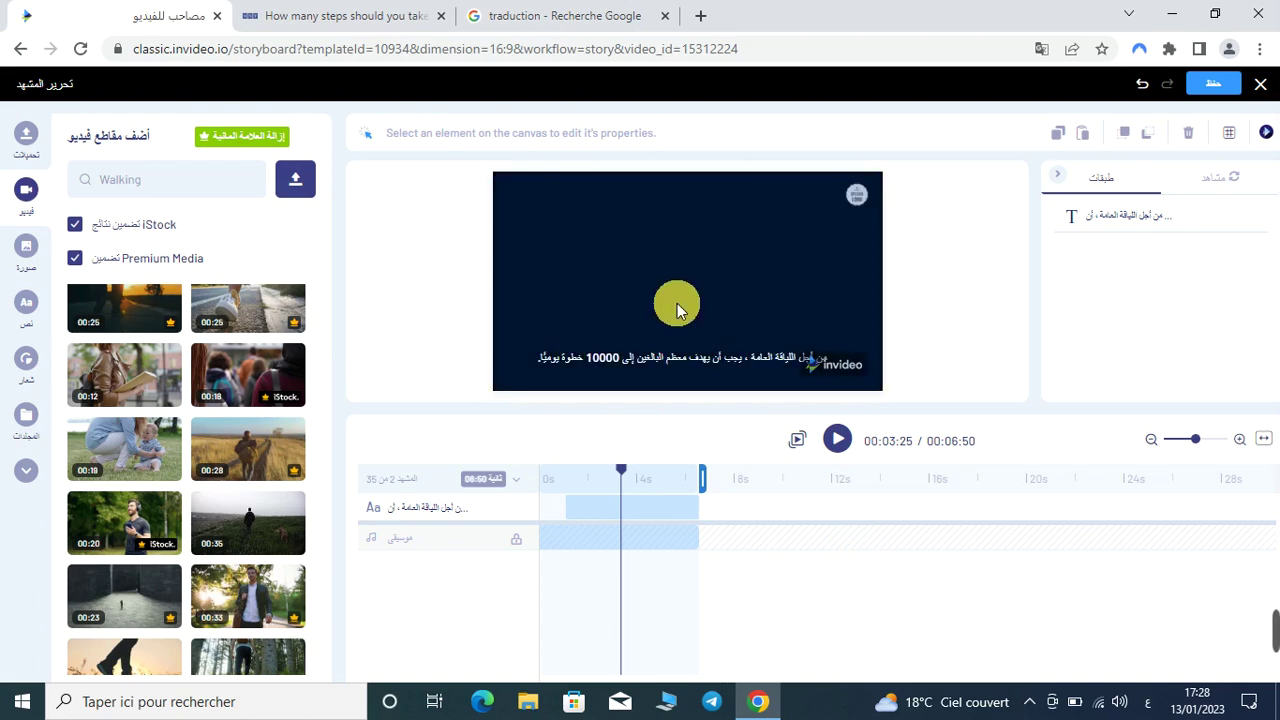
Select the inserted walking clip on the second scene's canvas and save the scene back to the storyboard
{"action": "left_click", "coordinate": [677, 303]}
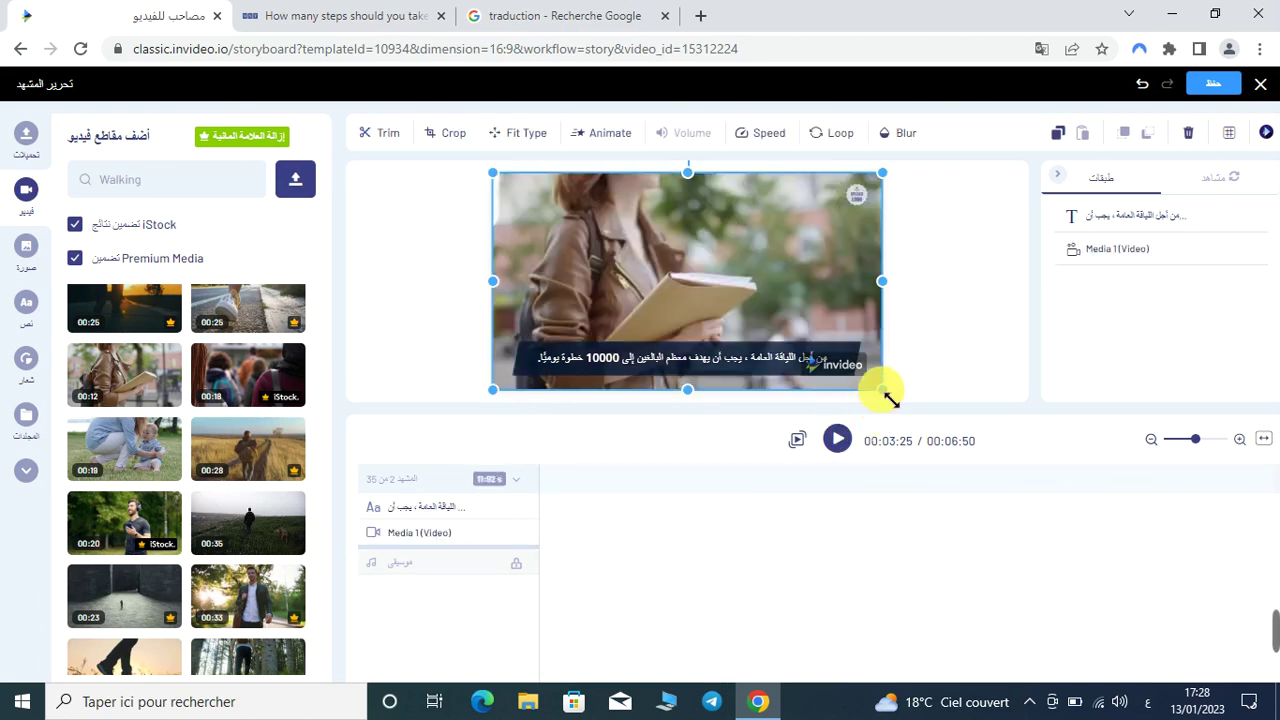
{"action": "left_click", "coordinate": [944, 276]}
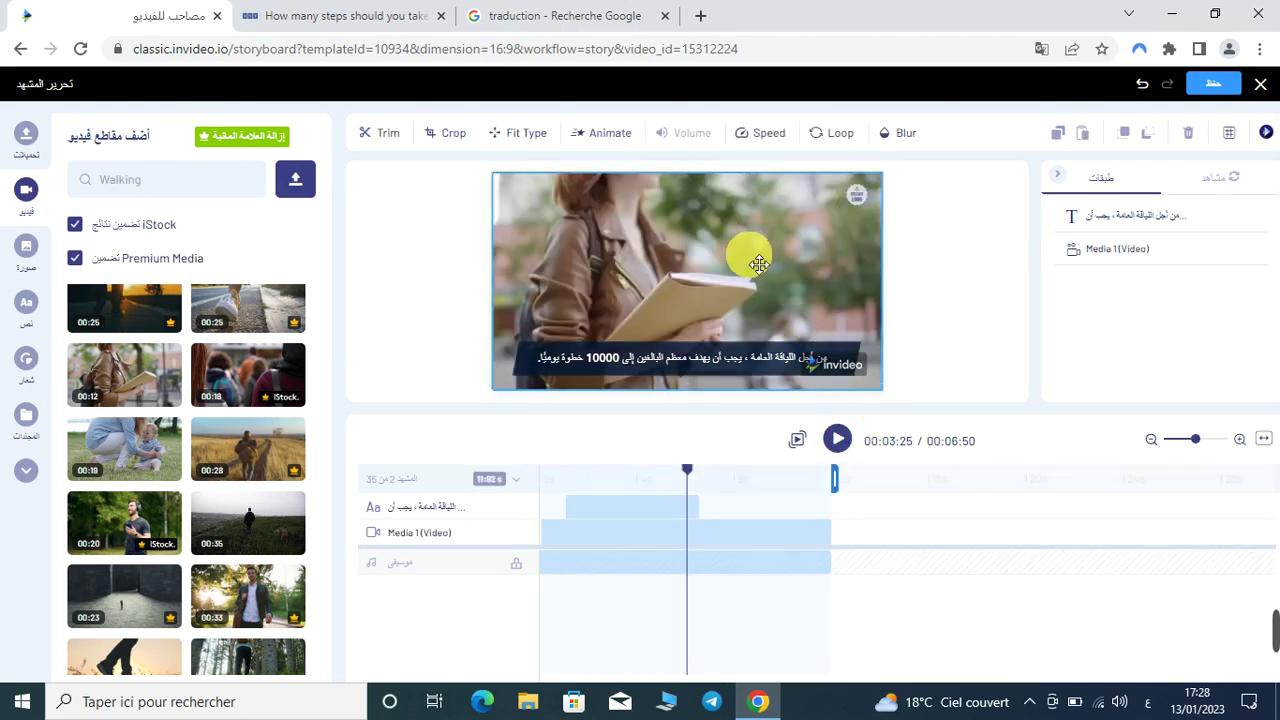
{"action": "left_click", "coordinate": [759, 263]}
{"action": "left_click", "coordinate": [1221, 88]}
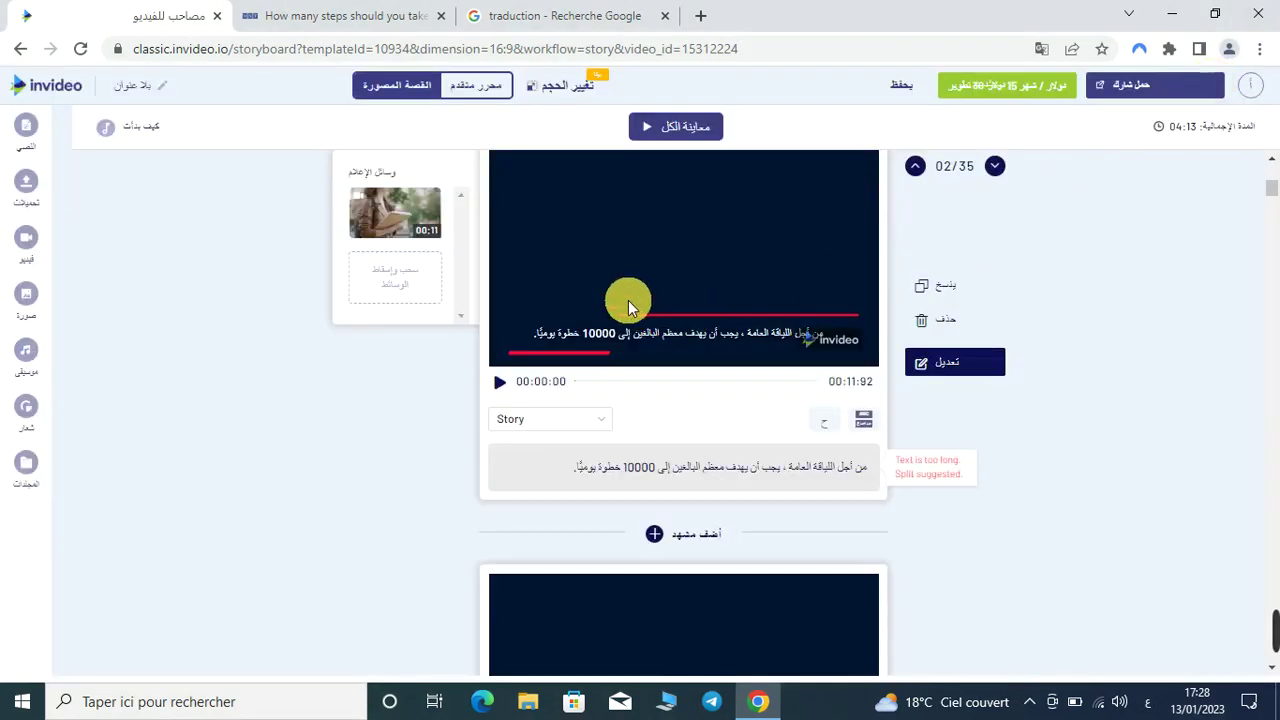
Examine the storyboard's scenes, checking each one's Arabic text and background media
{"action": "scroll", "coordinate": [698, 540], "scroll_direction": "down", "scroll_amount": 4}
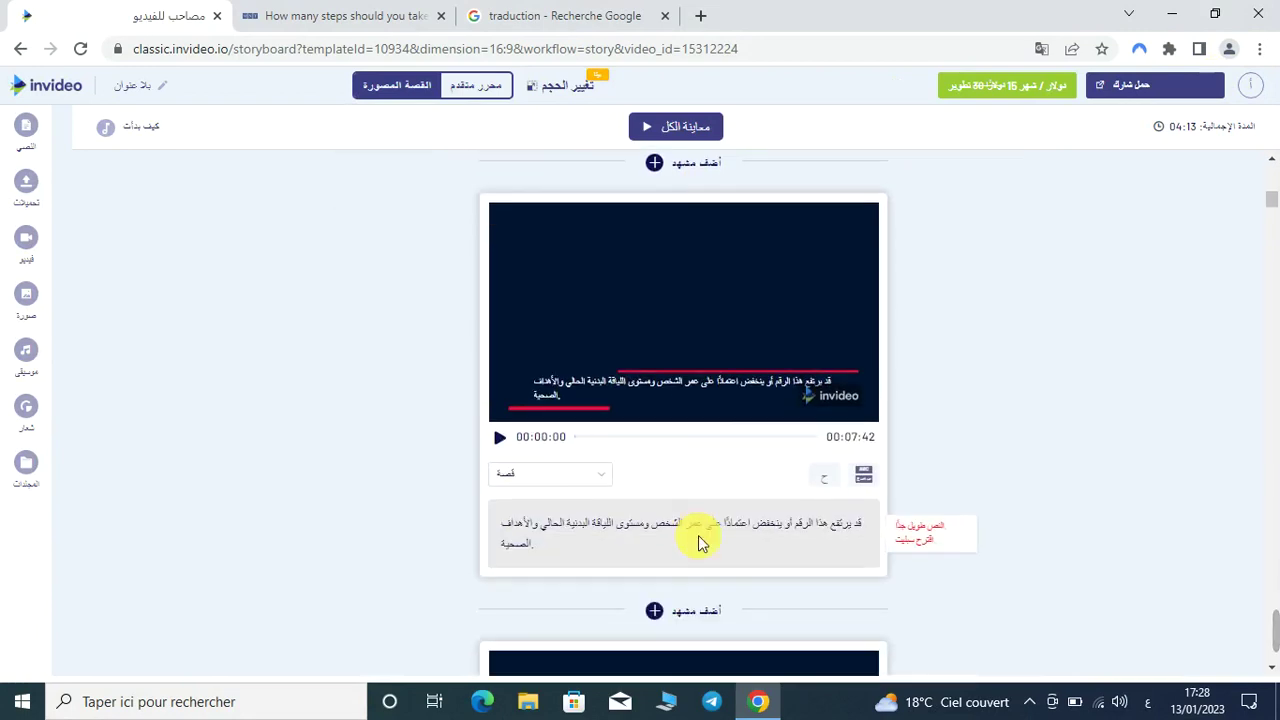
{"action": "scroll", "coordinate": [698, 540], "scroll_direction": "up", "scroll_amount": 7}
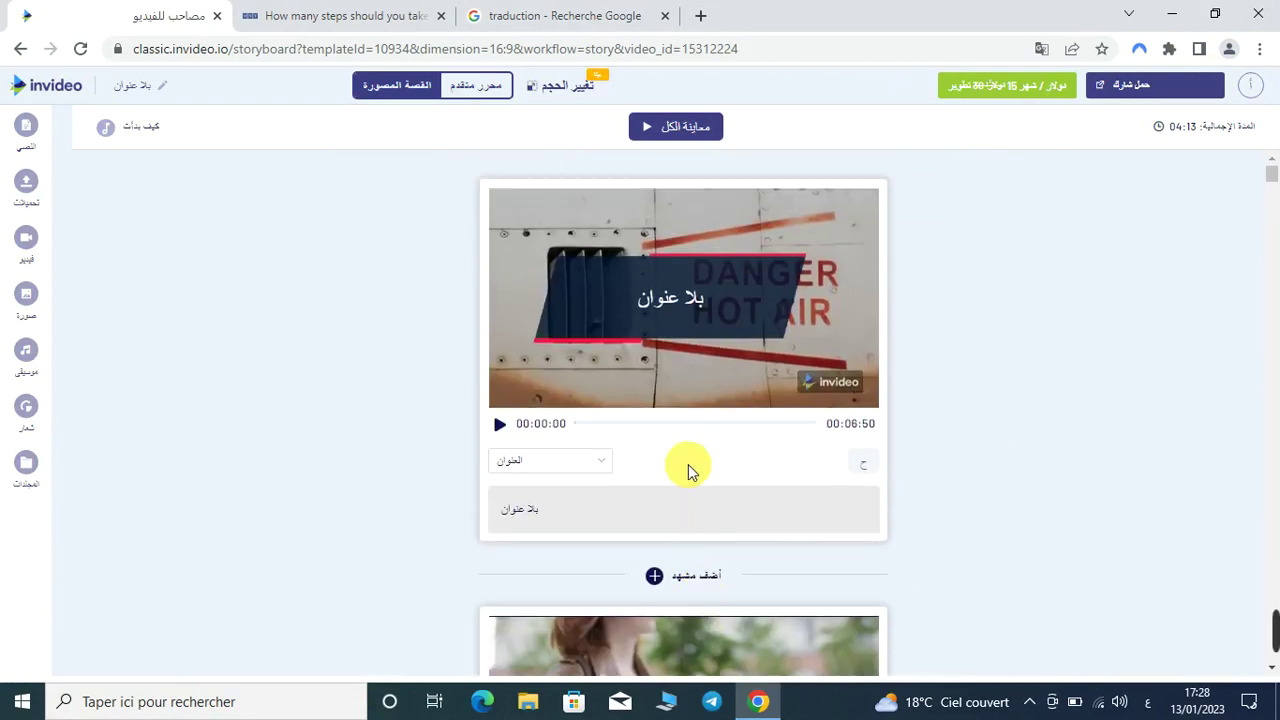
{"action": "scroll", "coordinate": [749, 320], "scroll_direction": "down", "scroll_amount": 5}
{"action": "scroll", "coordinate": [733, 493], "scroll_direction": "down", "scroll_amount": 15}
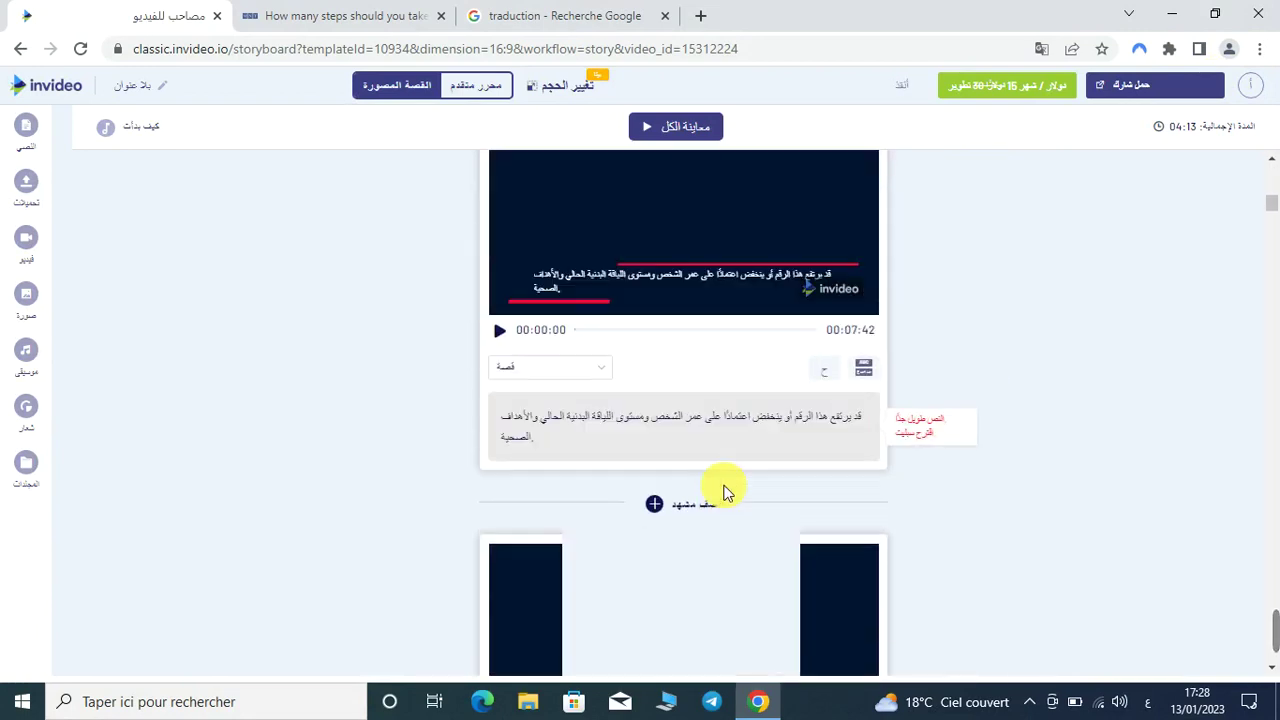
{"action": "scroll", "coordinate": [724, 490], "scroll_direction": "down", "scroll_amount": 3}
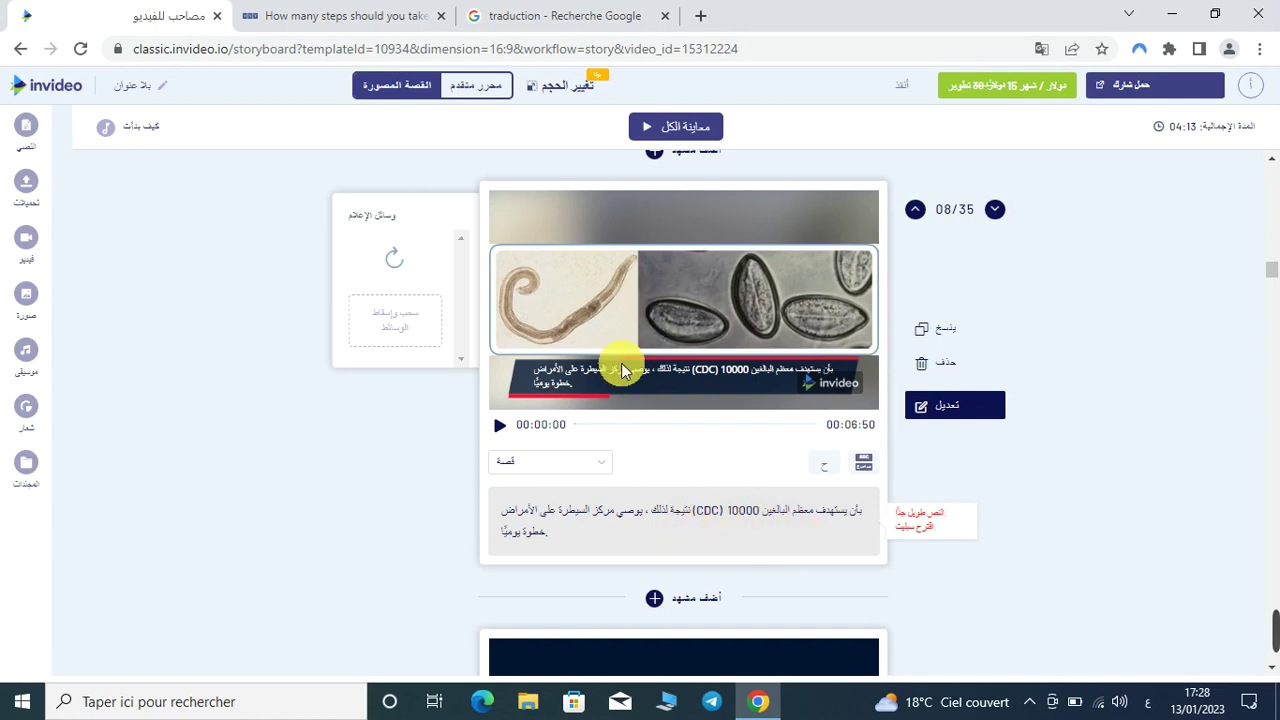
{"action": "scroll", "coordinate": [587, 527], "scroll_direction": "down", "scroll_amount": 3}
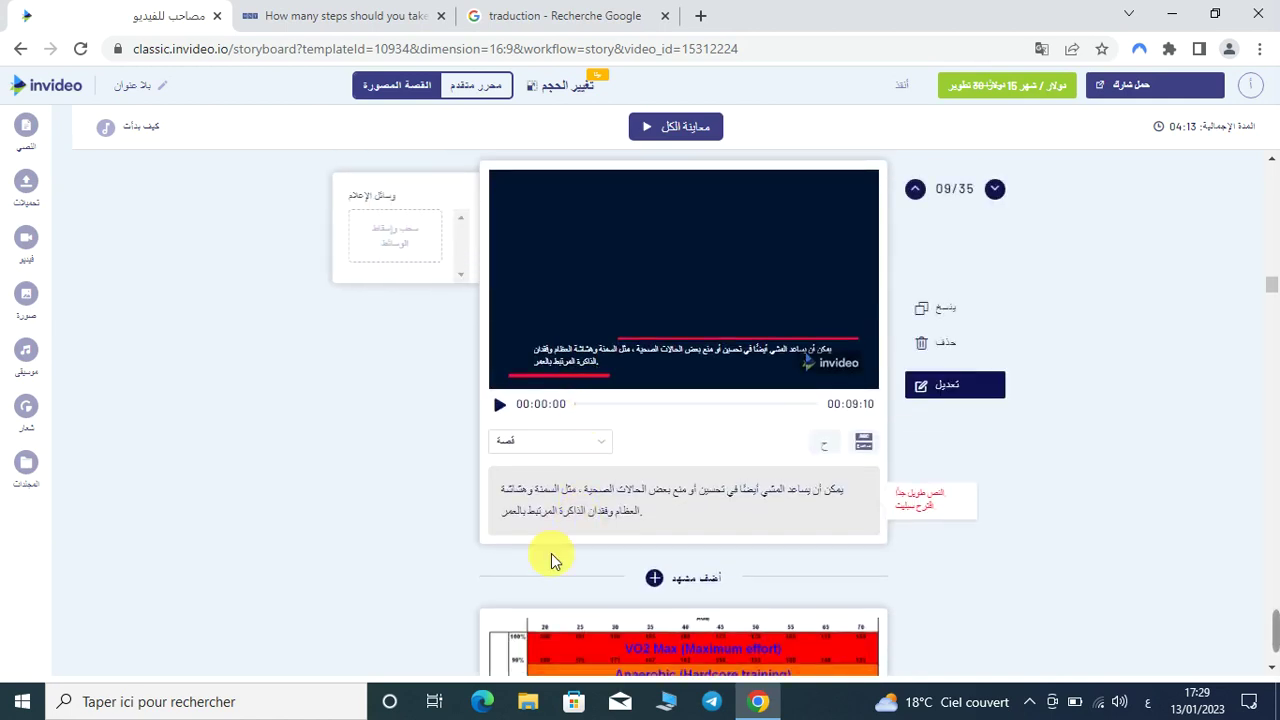
{"action": "mouse_move", "coordinate": [608, 480]}
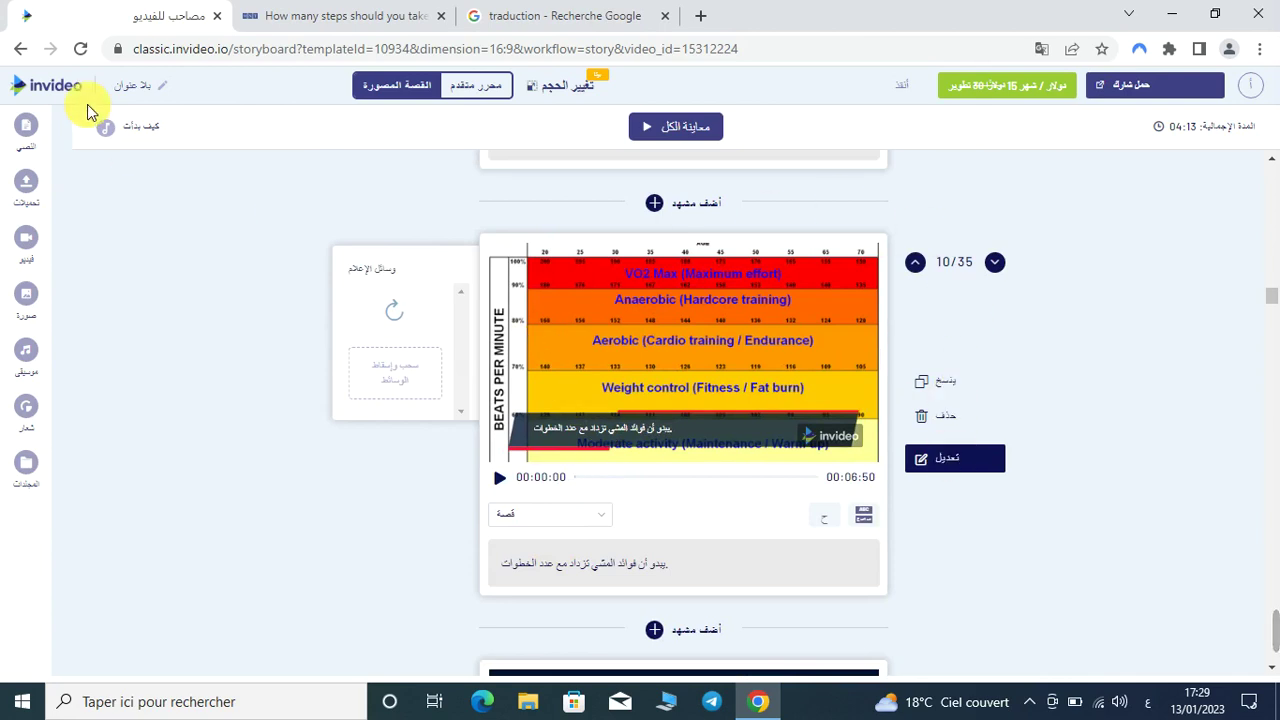
{"action": "scroll", "coordinate": [535, 591], "scroll_direction": "down", "scroll_amount": 5}
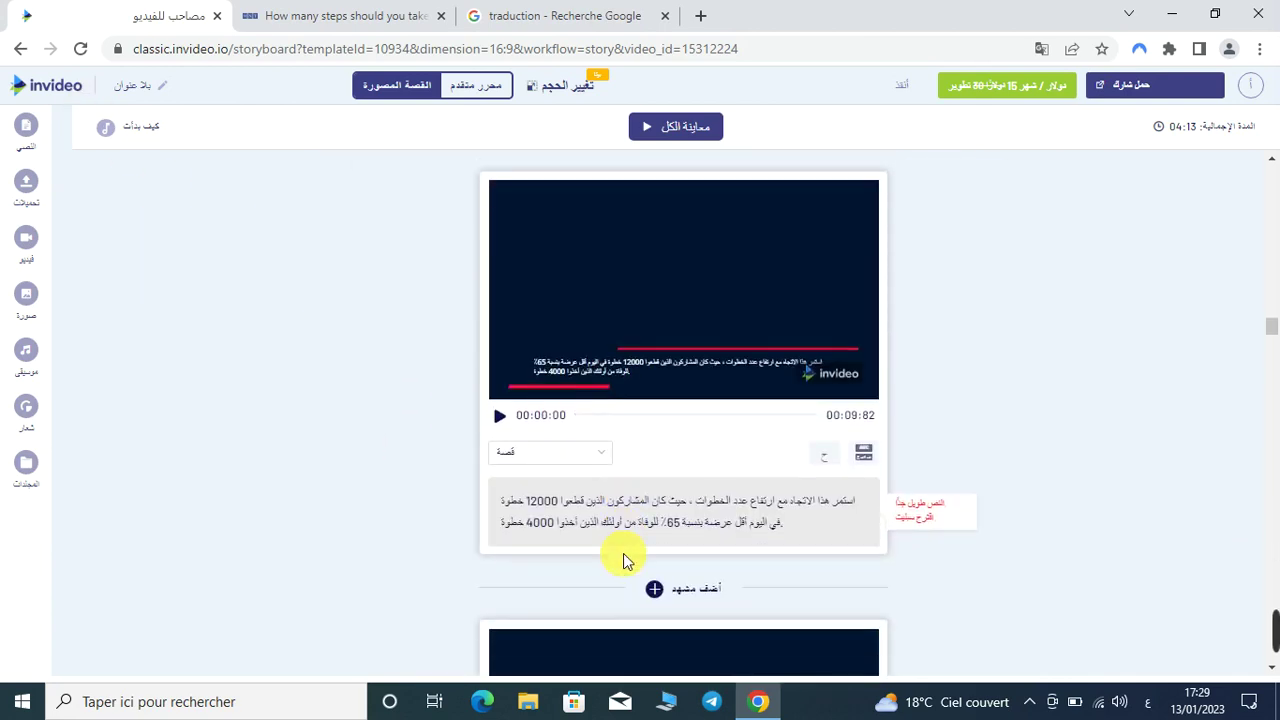
{"action": "scroll", "coordinate": [623, 560], "scroll_direction": "down", "scroll_amount": 15}
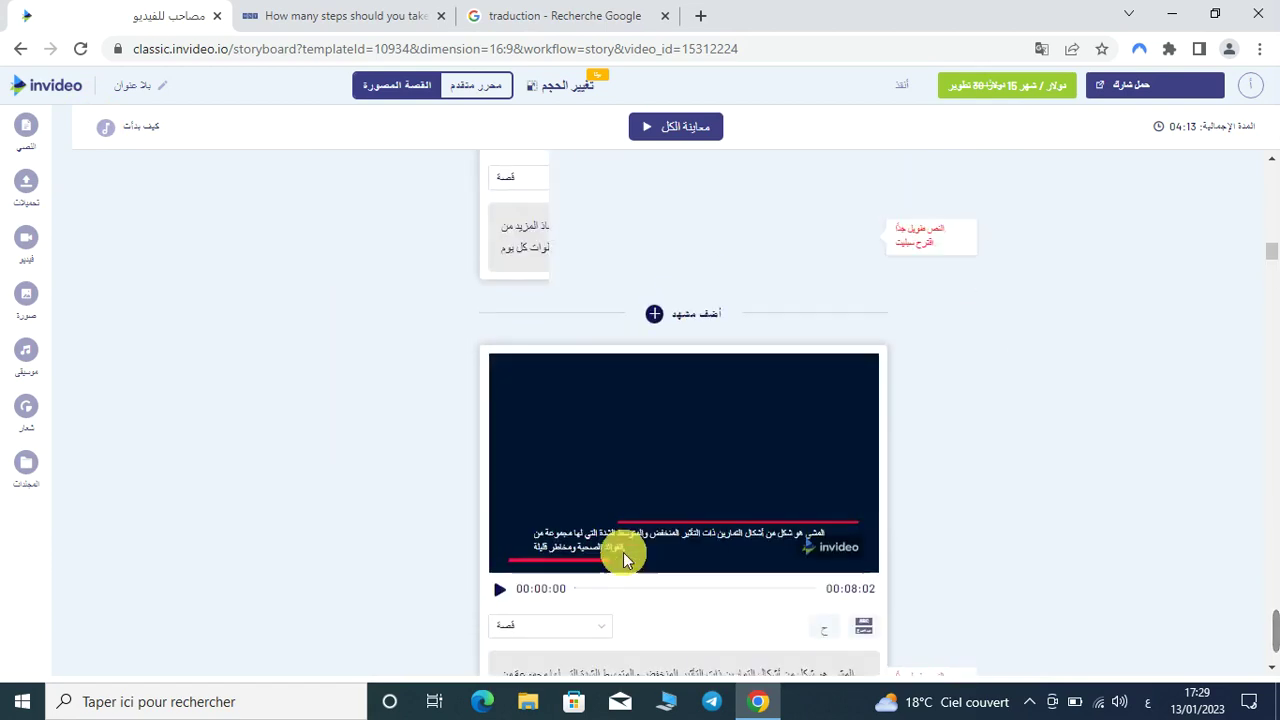
Export the video in 720p HD quality
{"action": "scroll", "coordinate": [628, 560], "scroll_direction": "up", "scroll_amount": 5}
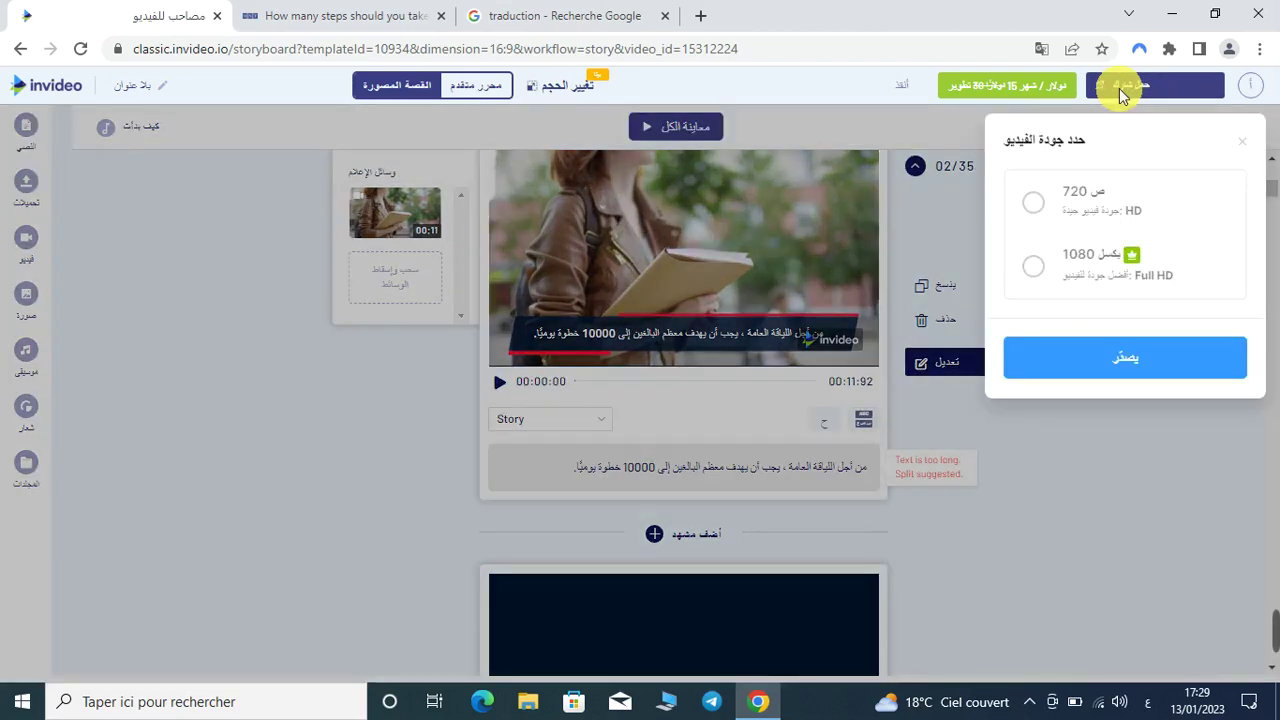
{"action": "left_click", "coordinate": [1037, 206]}
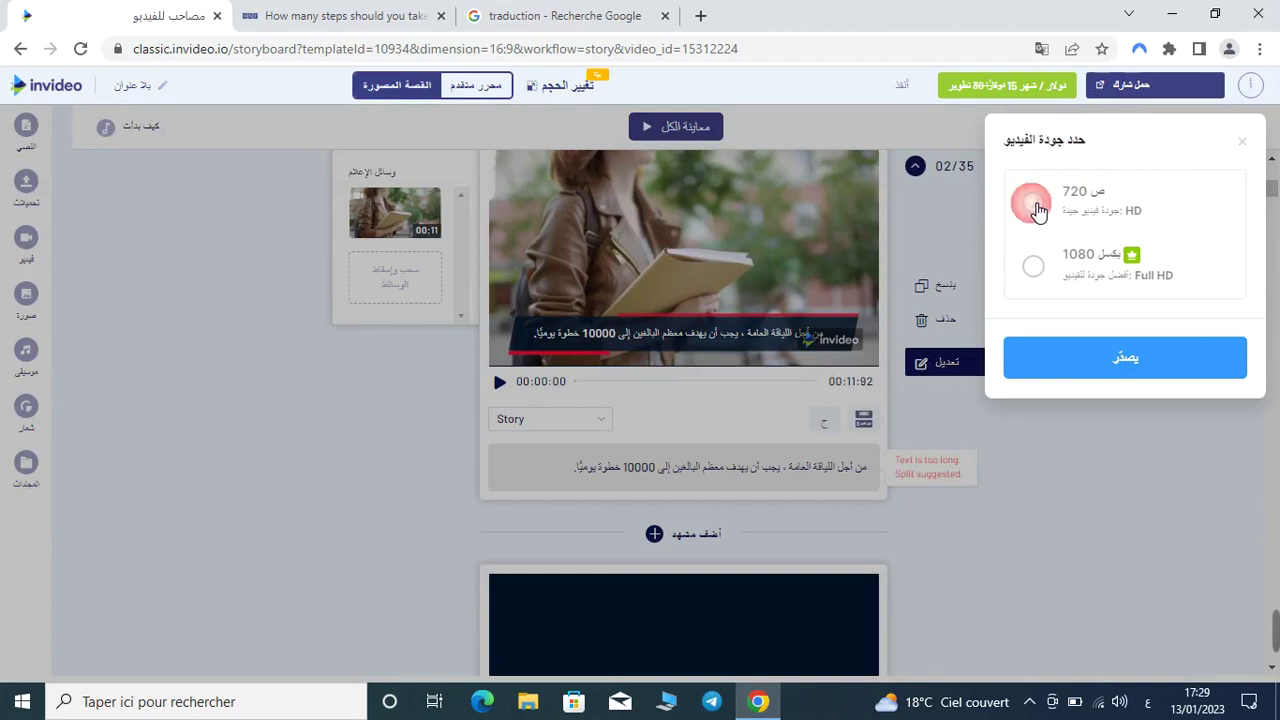
{"action": "left_click", "coordinate": [1103, 356]}
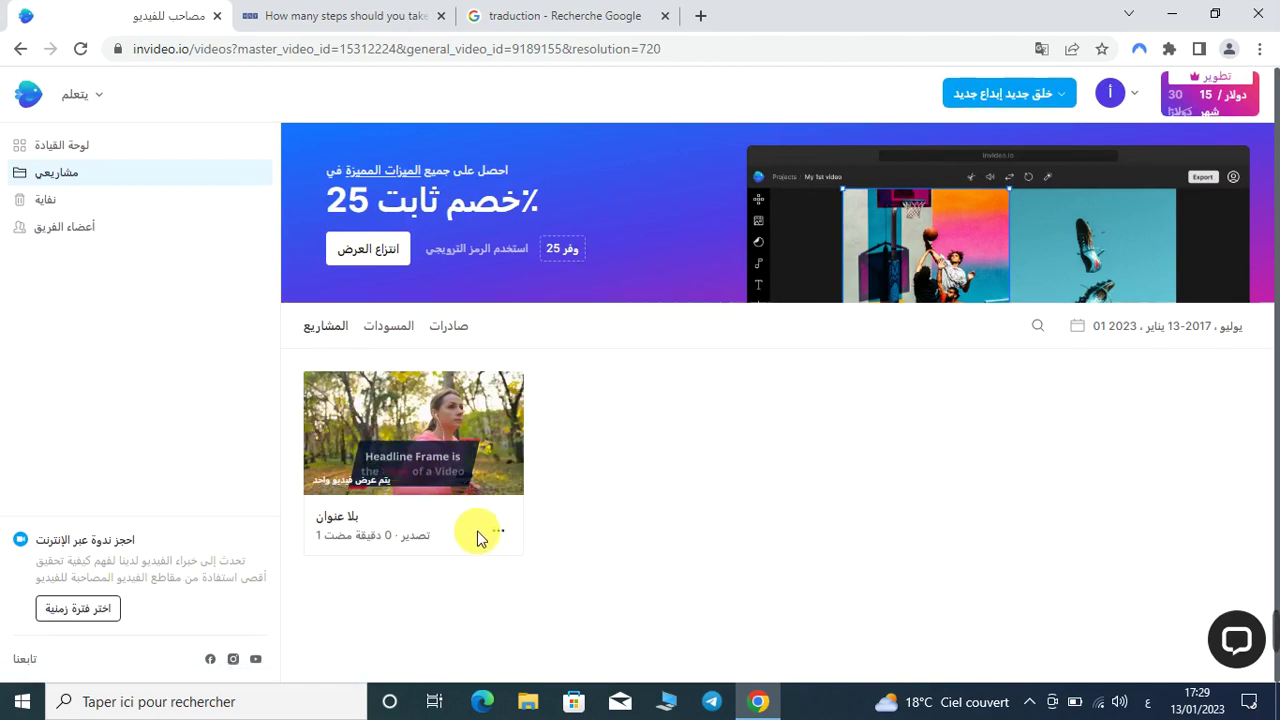
Open the exported untitled project, check the video's options and preview window, and close the preview
{"action": "left_click", "coordinate": [100, 175]}
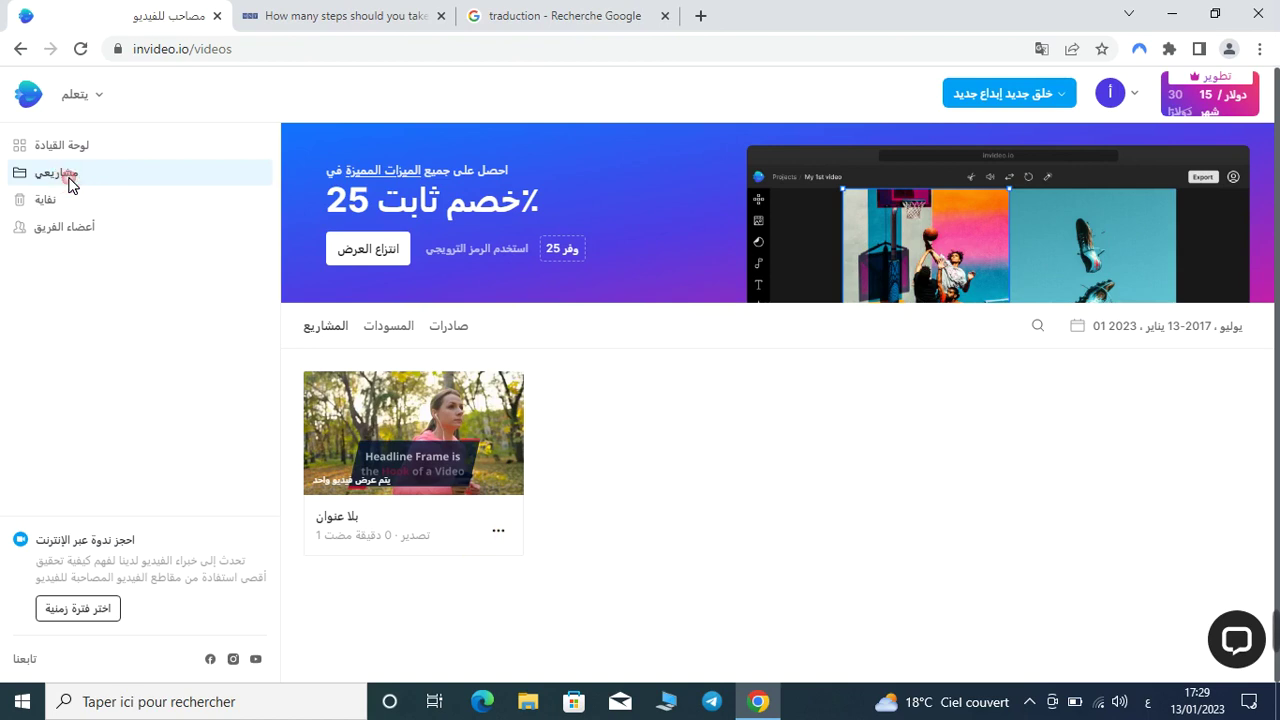
{"action": "left_click", "coordinate": [360, 470]}
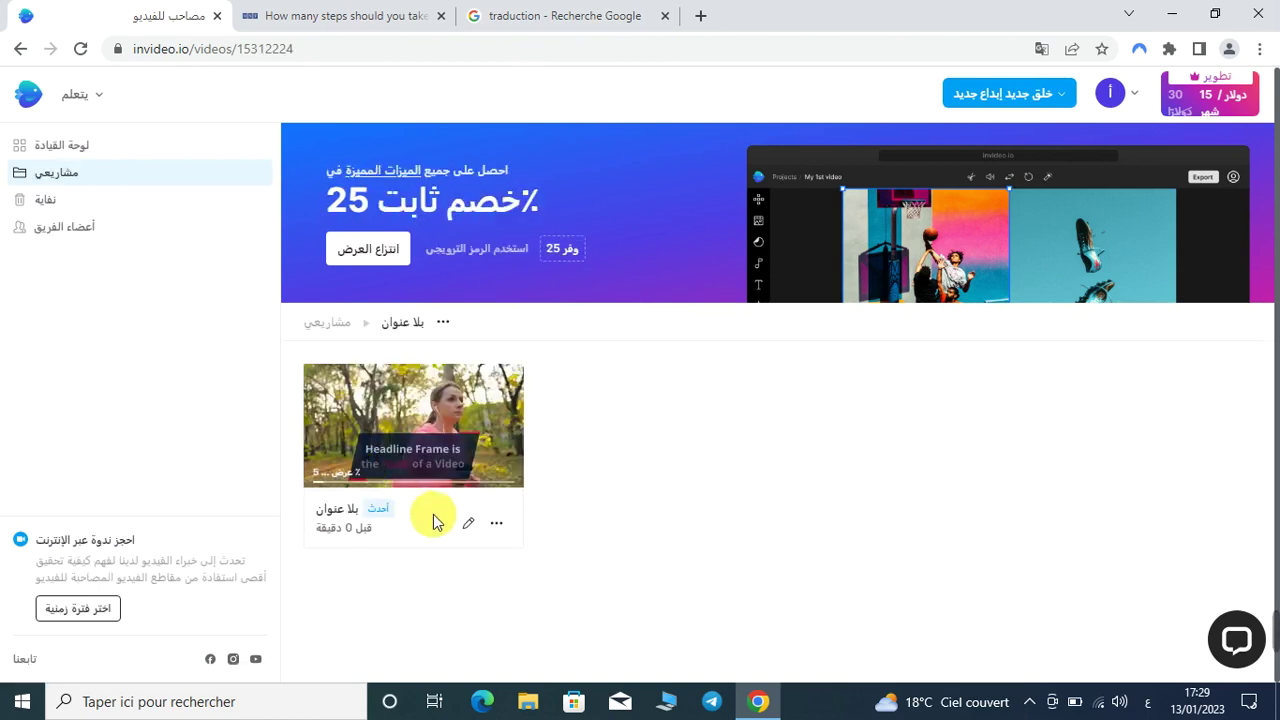
{"action": "left_click", "coordinate": [496, 530]}
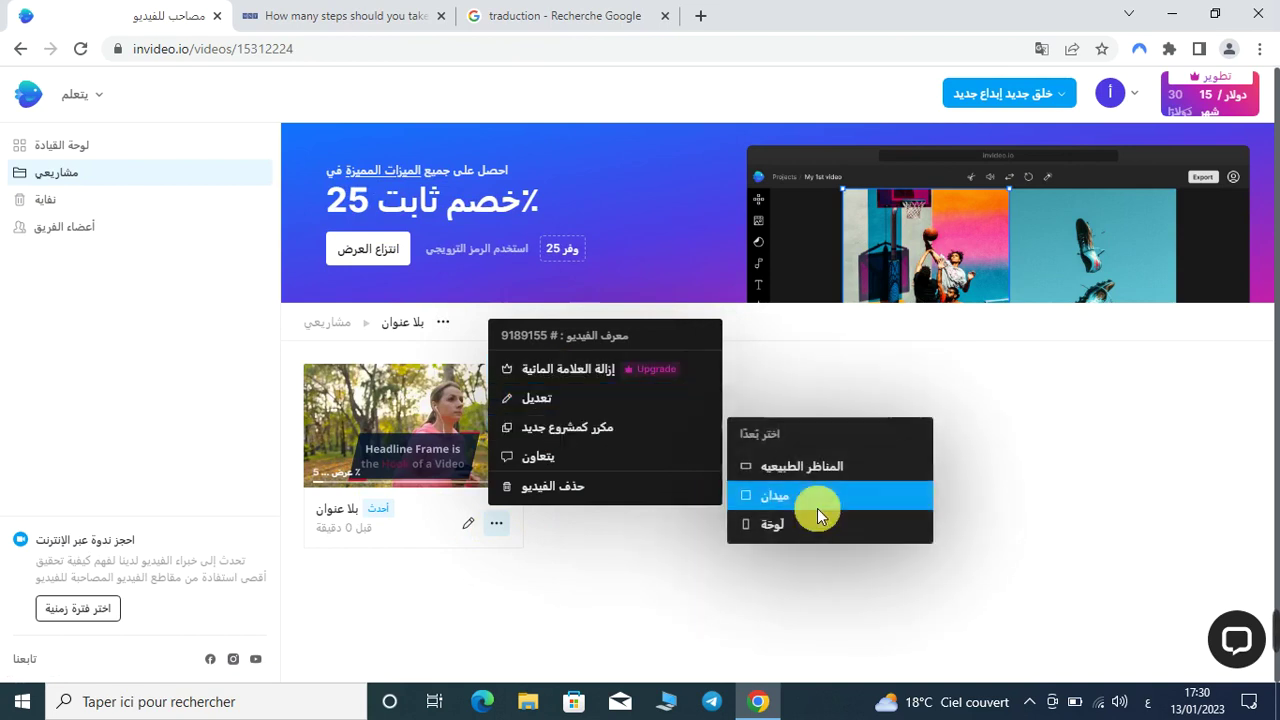
{"action": "left_click", "coordinate": [325, 456]}
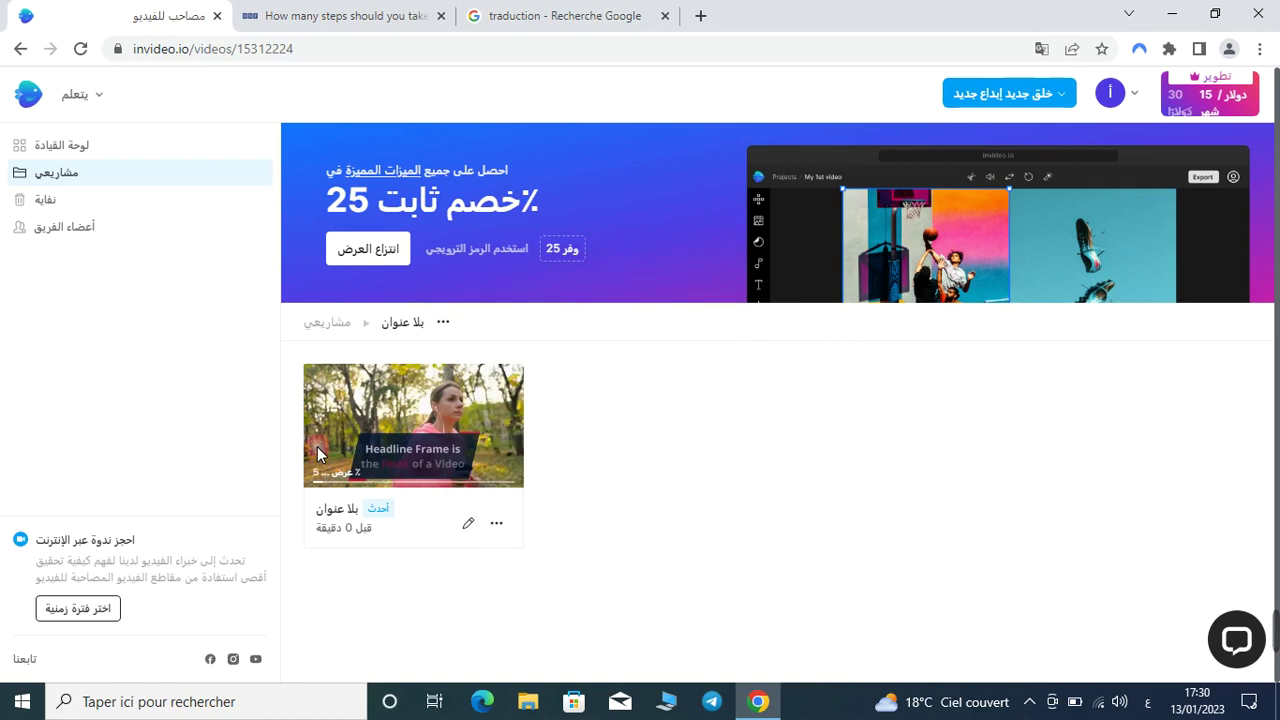
{"action": "left_click", "coordinate": [317, 447]}
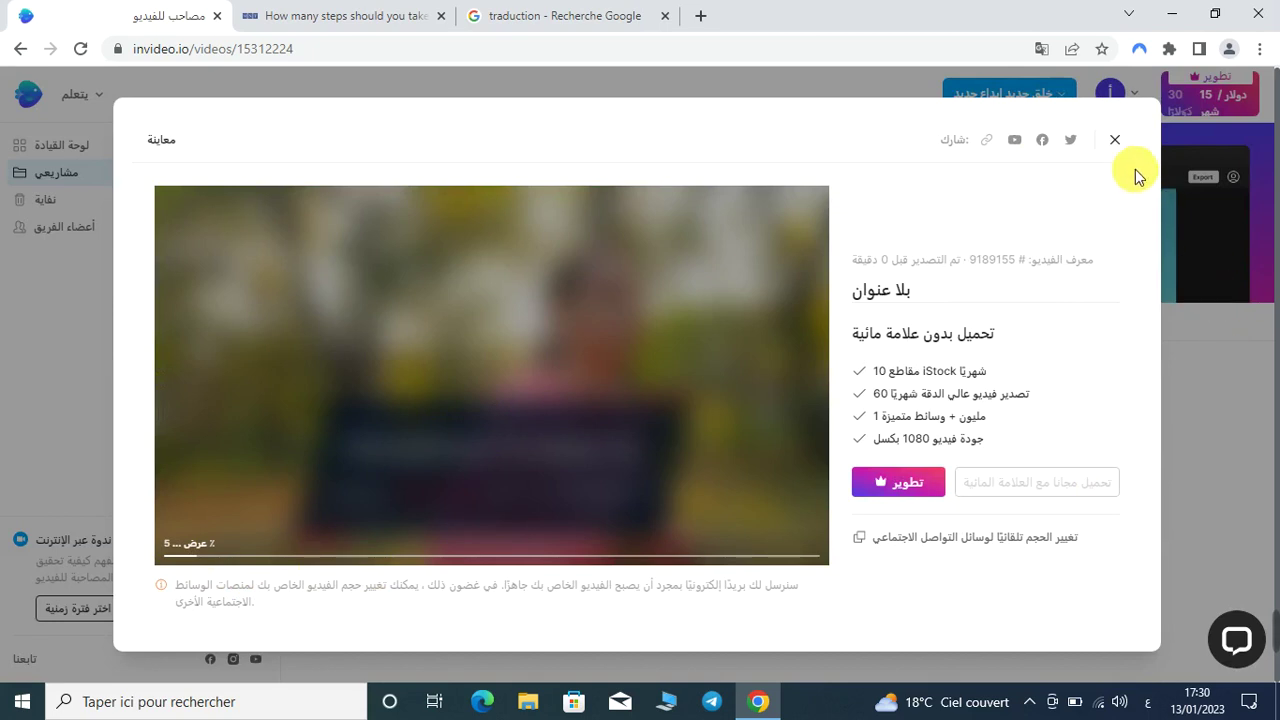
{"action": "left_click", "coordinate": [1115, 141]}
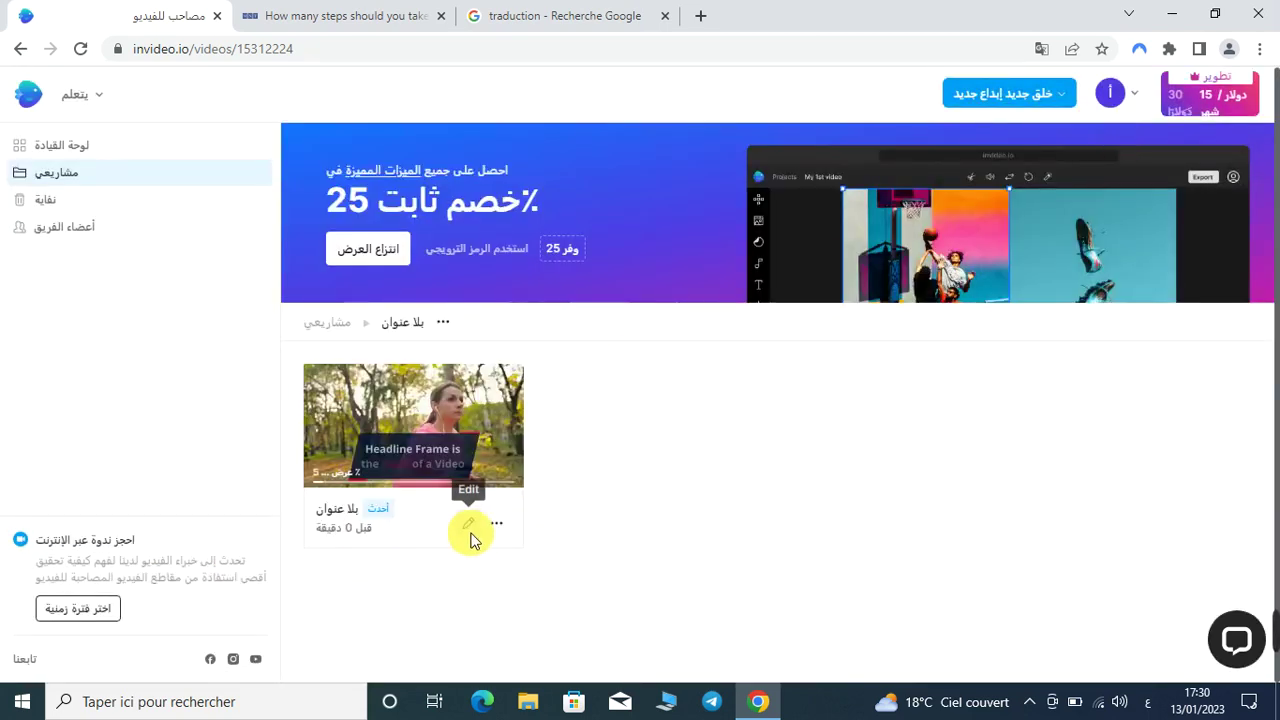